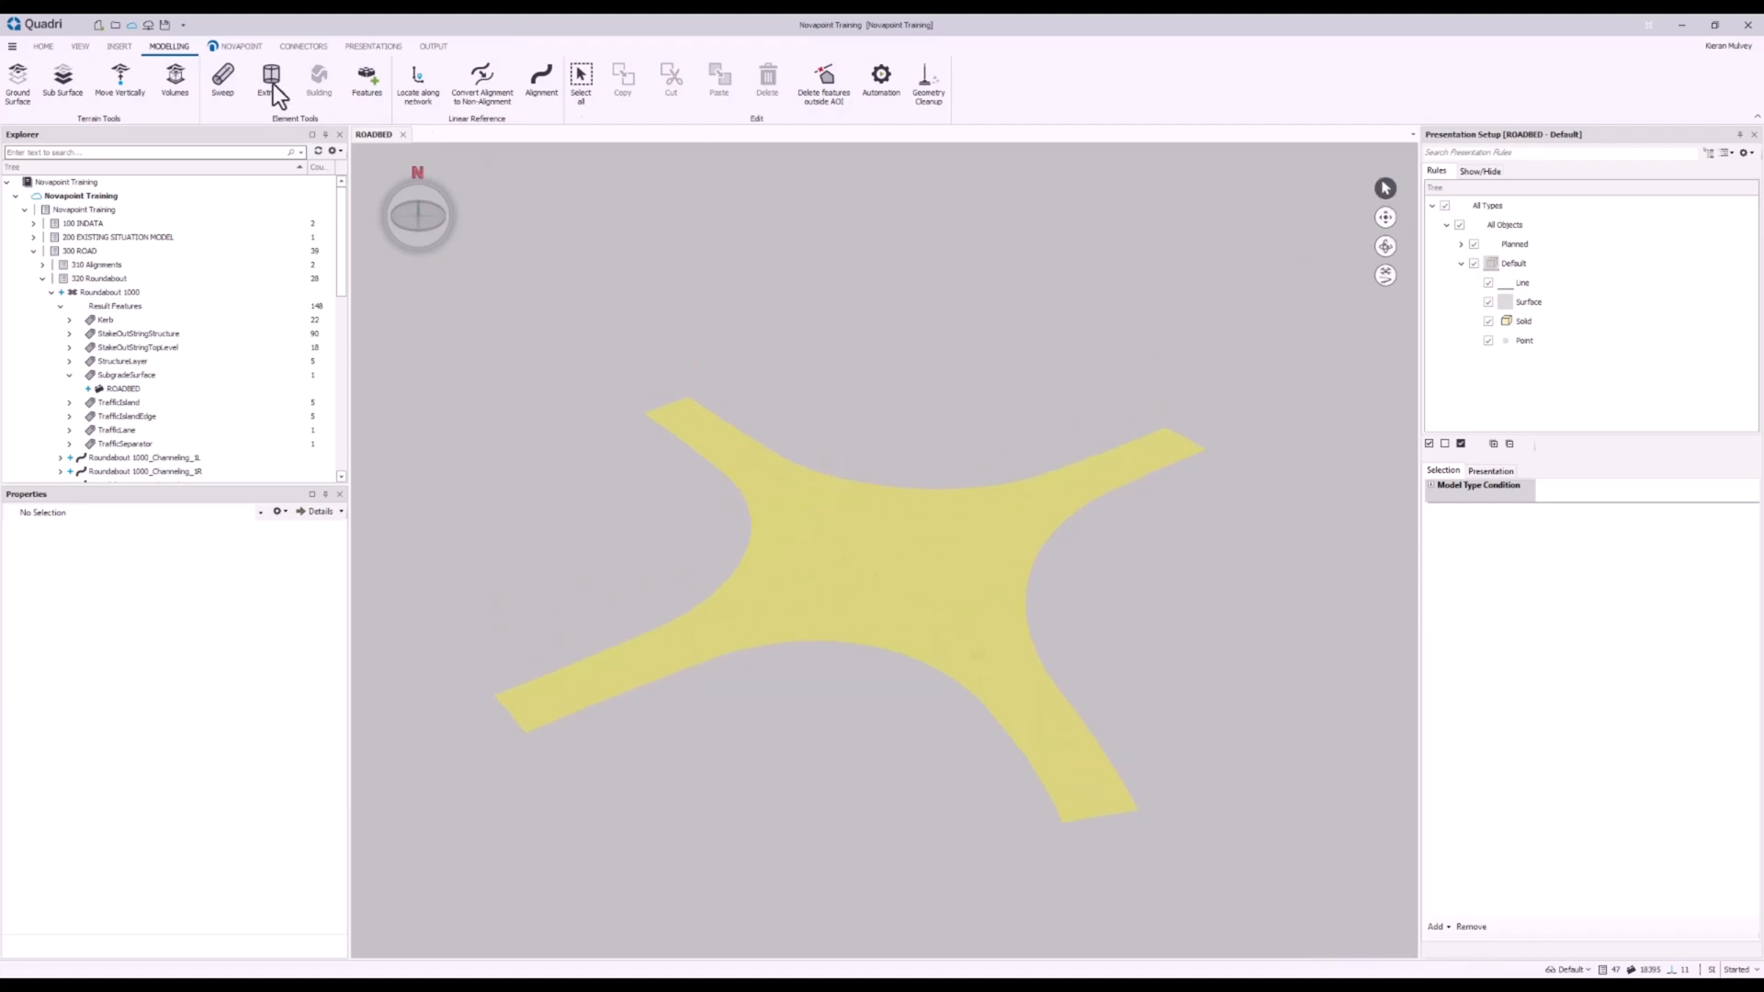
- Create a Volumes task under the 320 Roundabout folder and name it Roundabout Volume
left_click(52, 292)
left_click(103, 279)
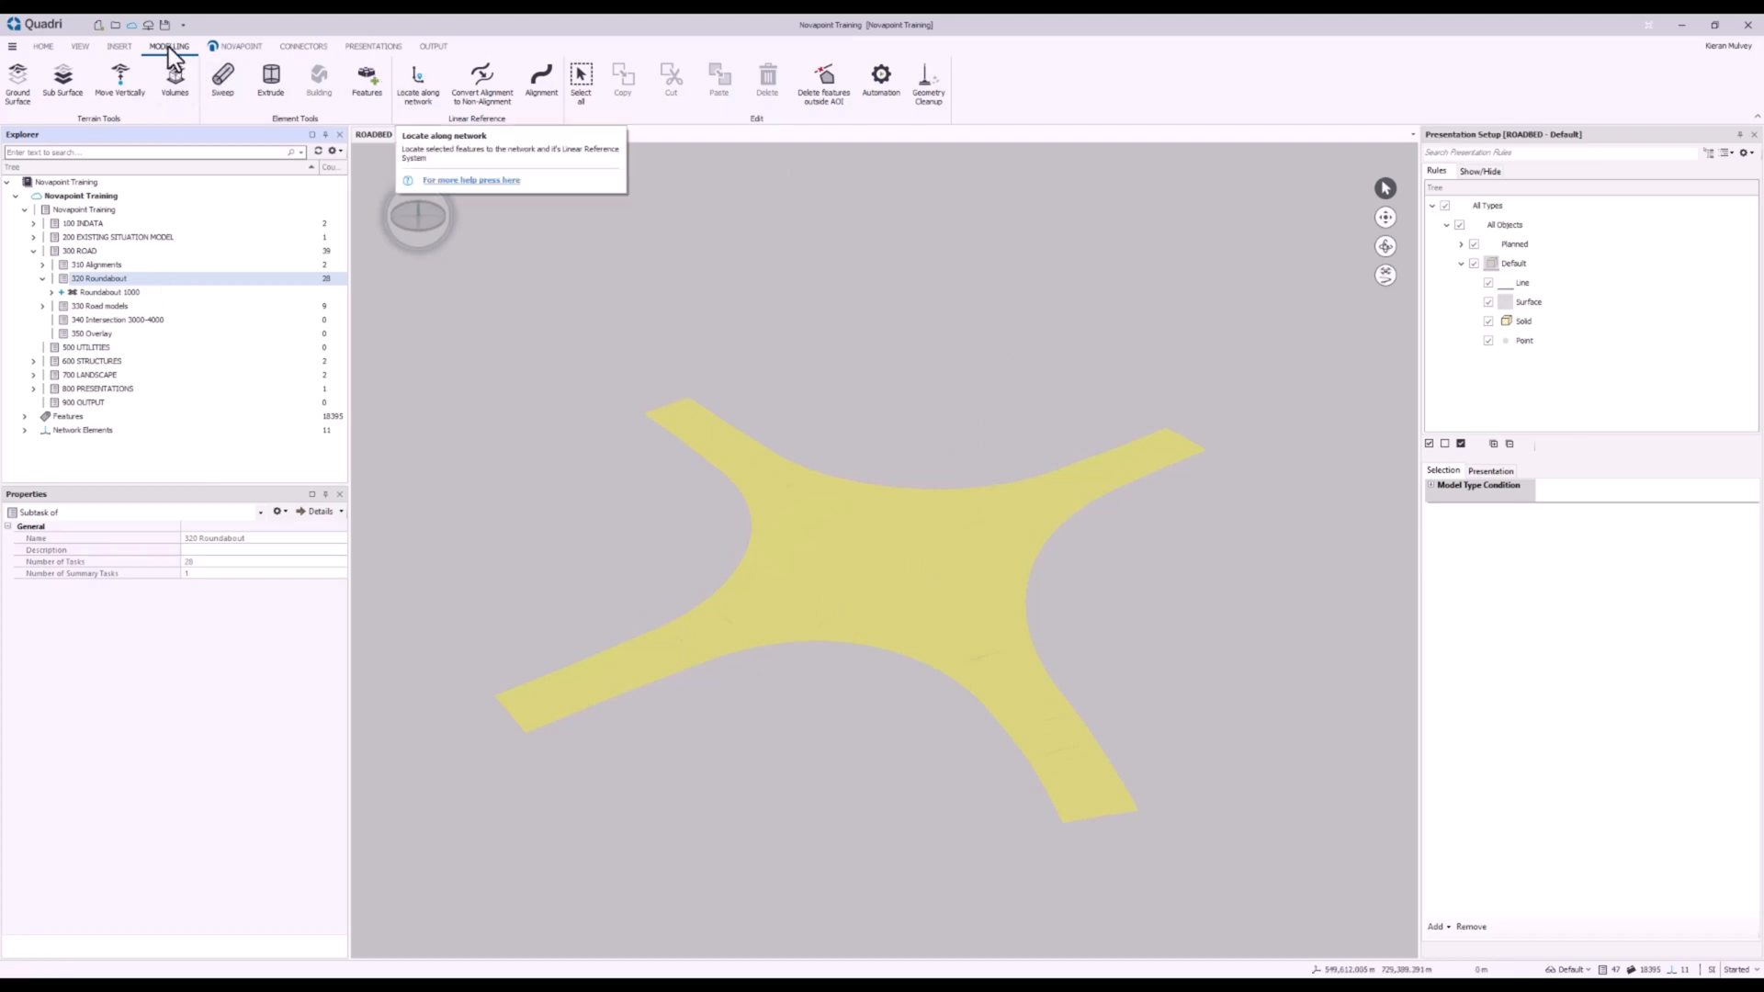
left_click(178, 96)
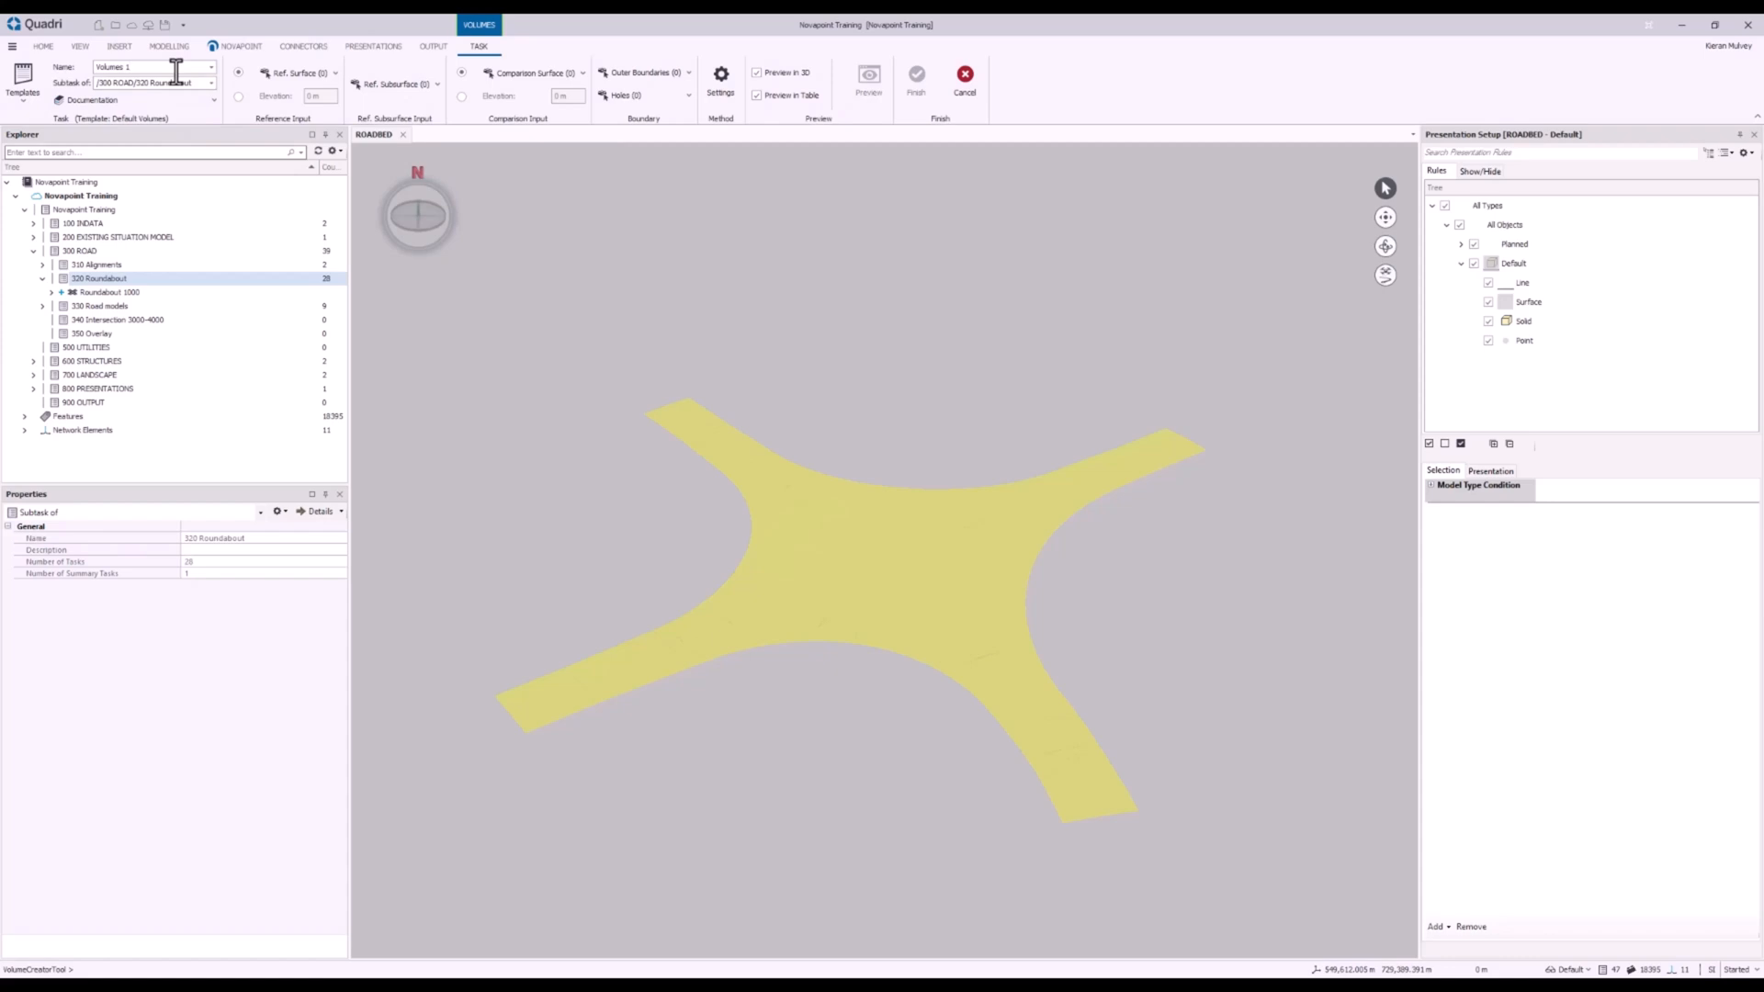
key("BackSpace")
key("BackSpace")
key("BackSpace")
key("BackSpace")
key("BackSpace")
key("BackSpace")
key("BackSpace")
key("BackSpace")
type("rOUNDABOUT vOLUME")
key("ctrl+a")
key("BackSpace")
key("Caps_Lock")
type("Rou")
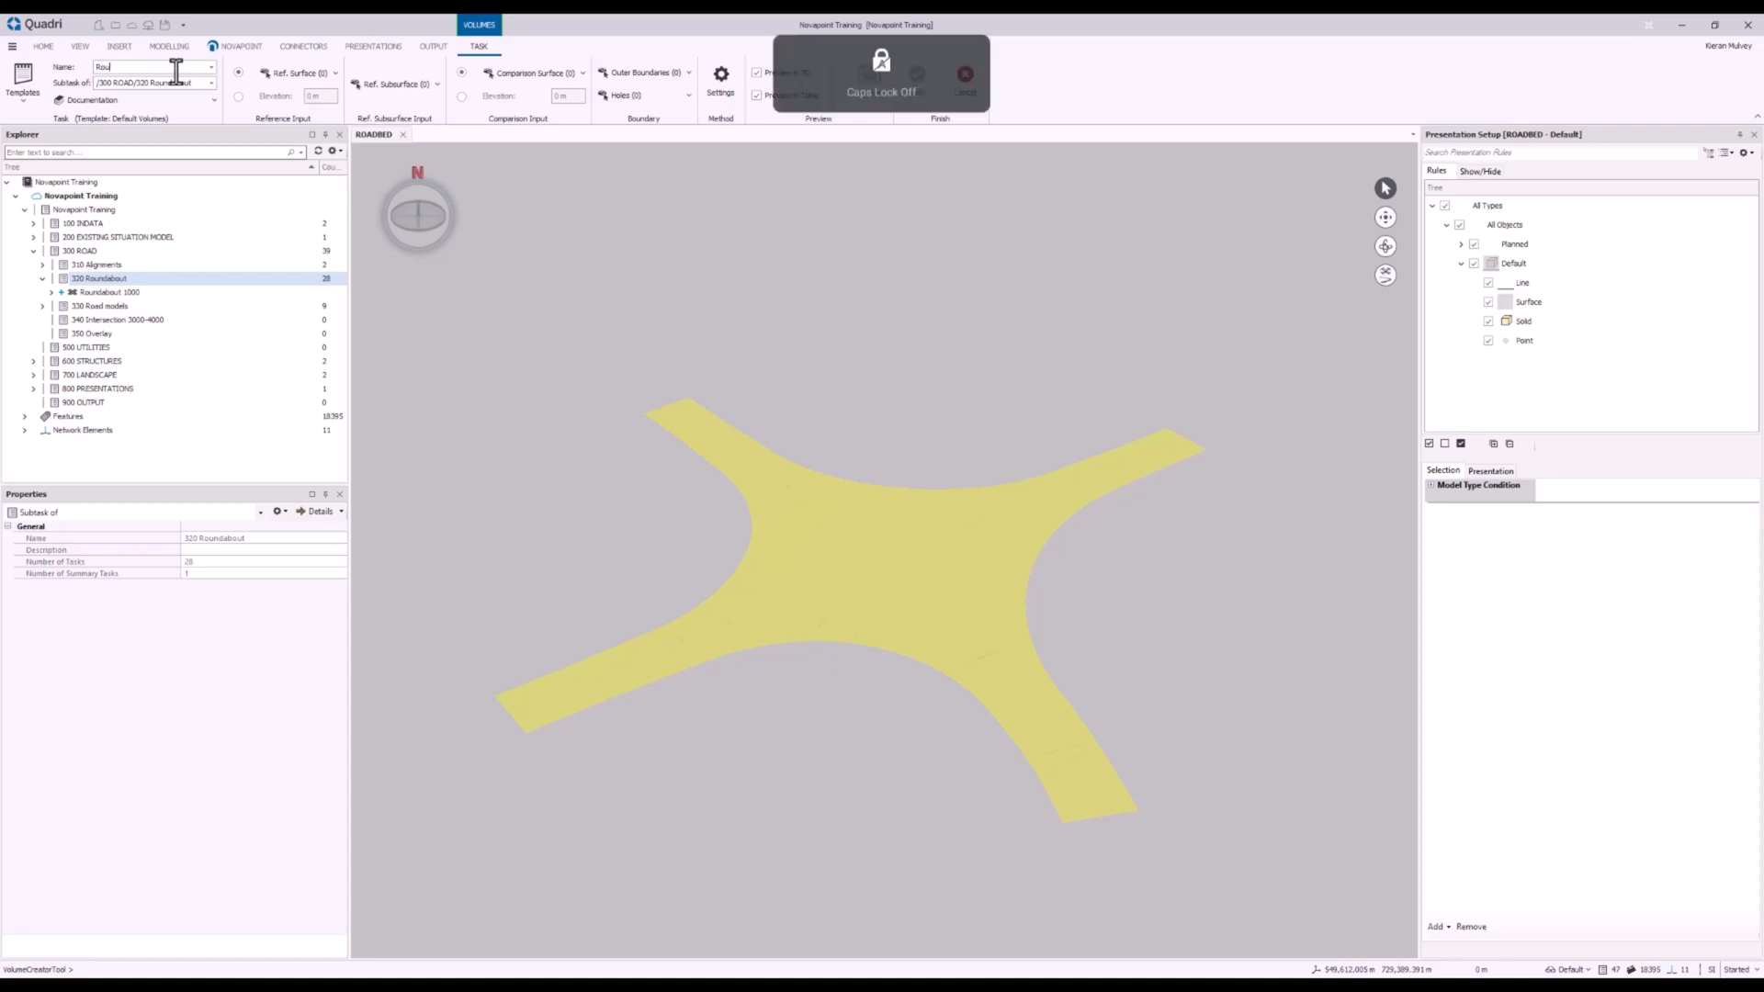
type("ndabout Volume")
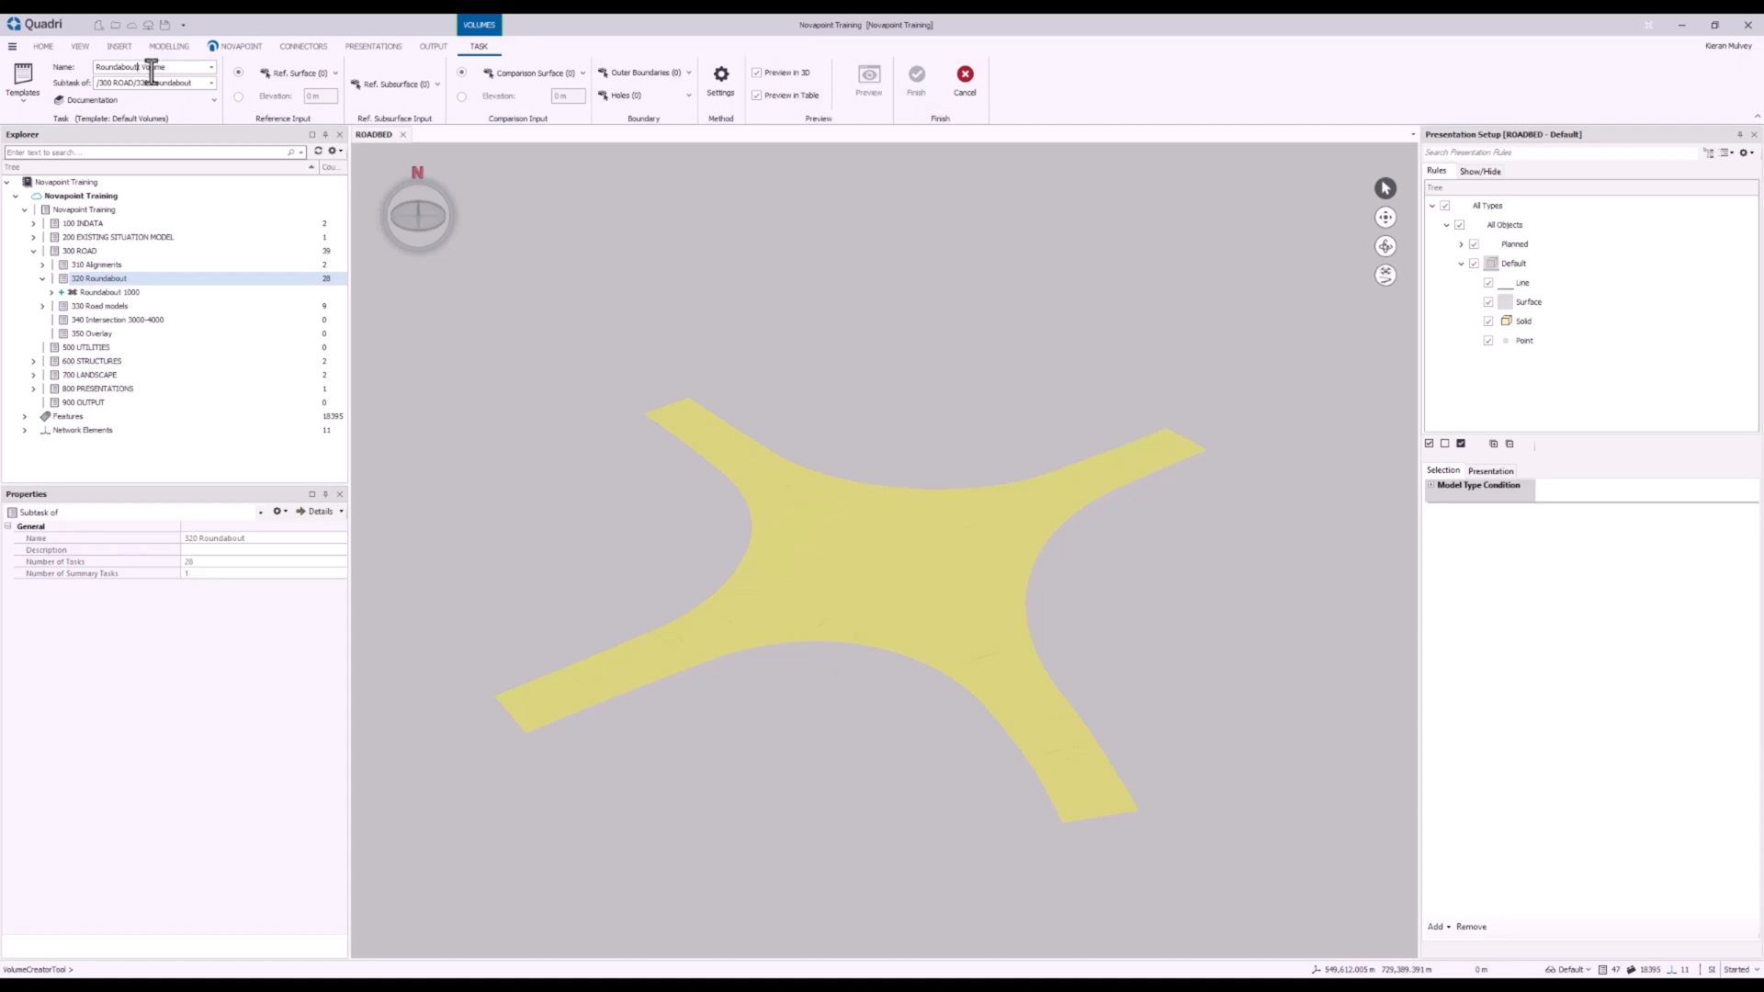
- Set the Ground Surface Complete task as the reference surface of the volume calculation
left_click(300, 77)
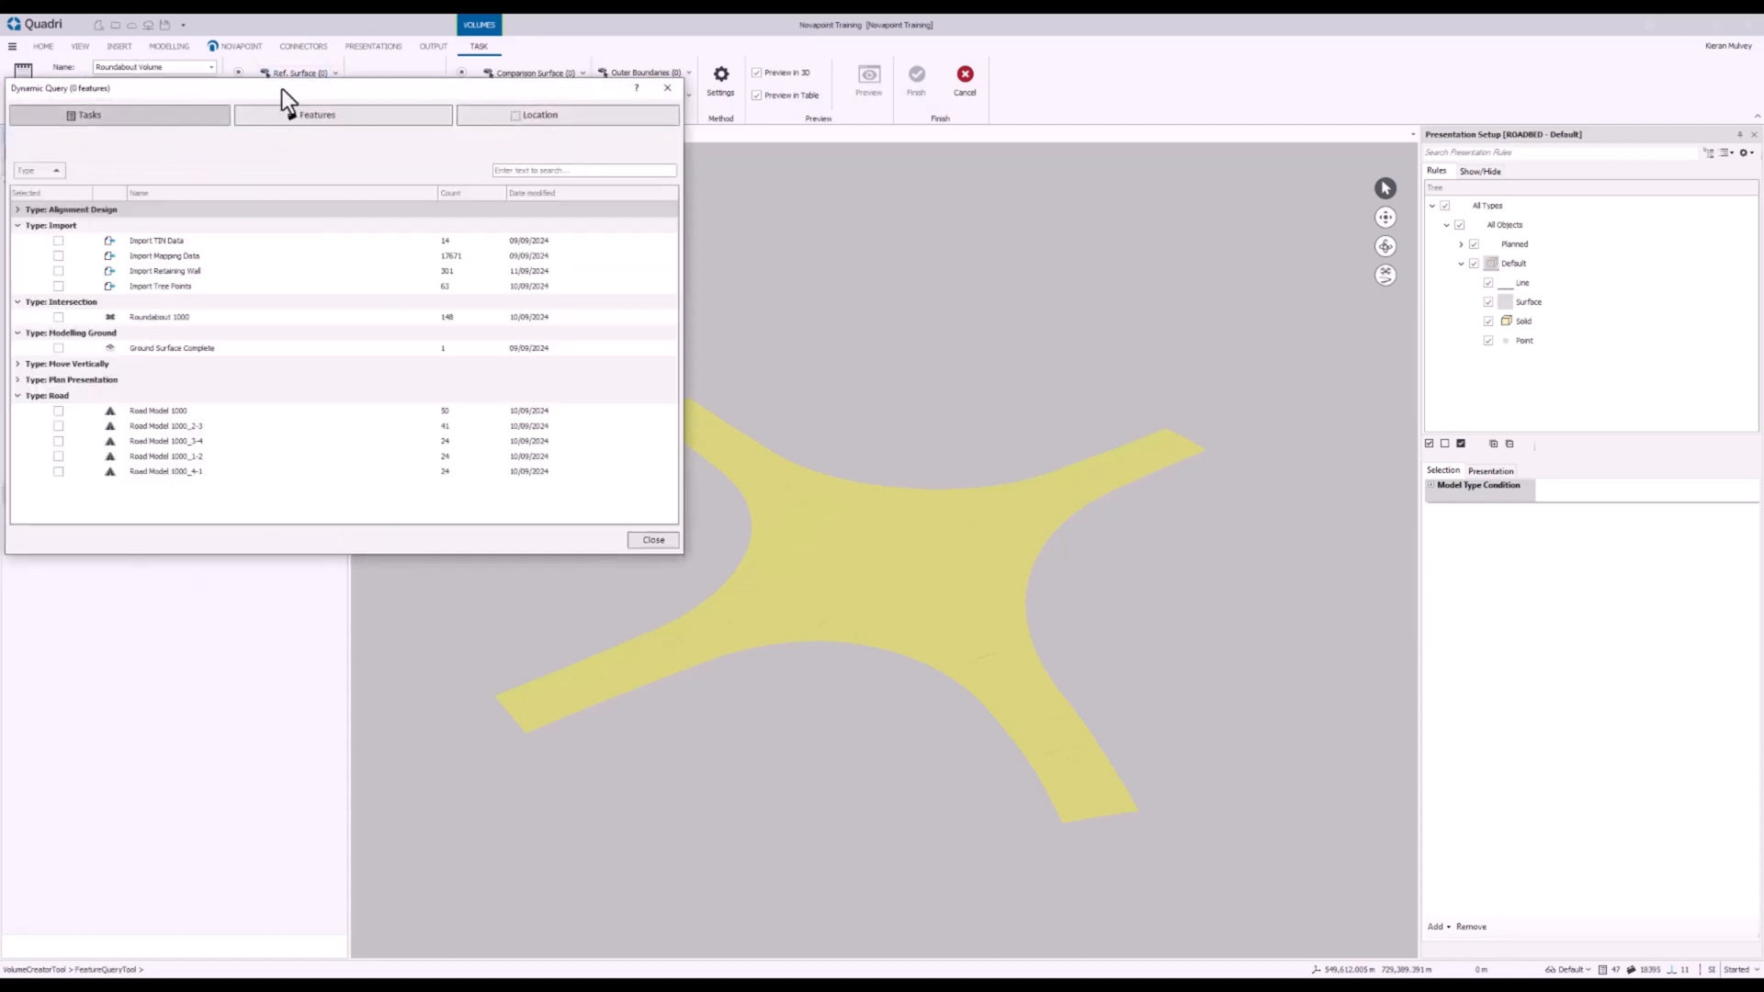
left_click(139, 346)
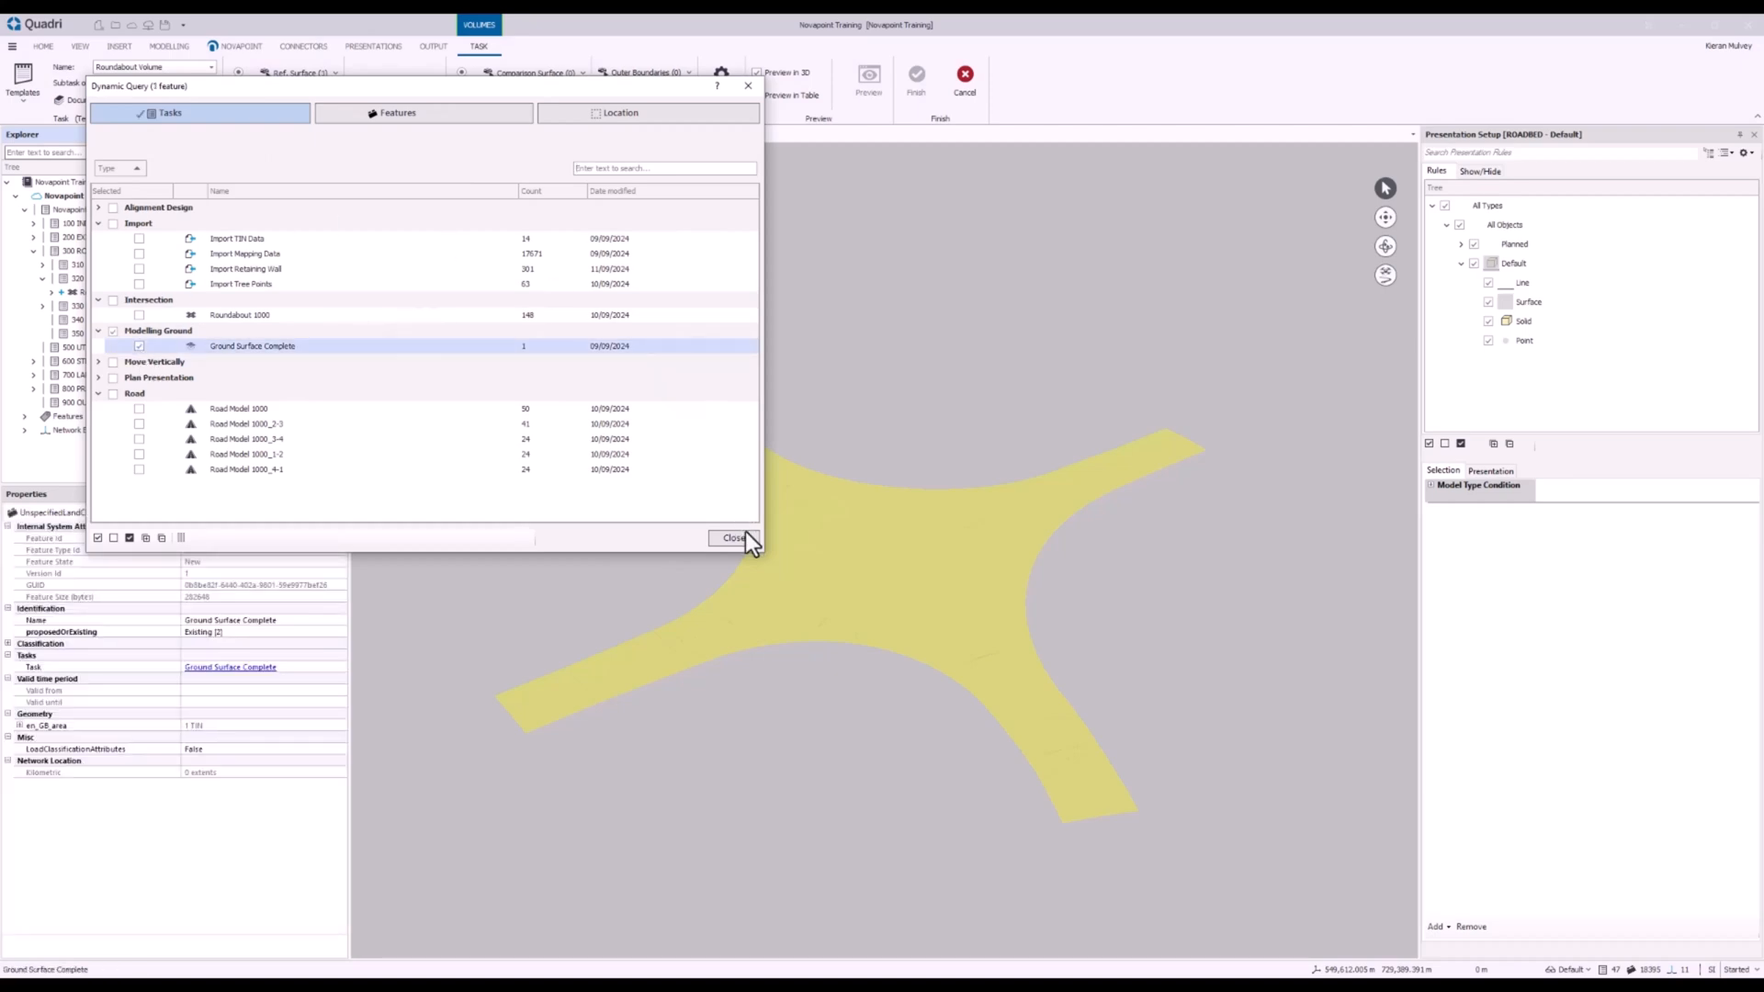
left_click(733, 537)
- Pick the roundabout's ROADBED surface in the model as the comparison surface and finish the volume task
left_click(548, 74)
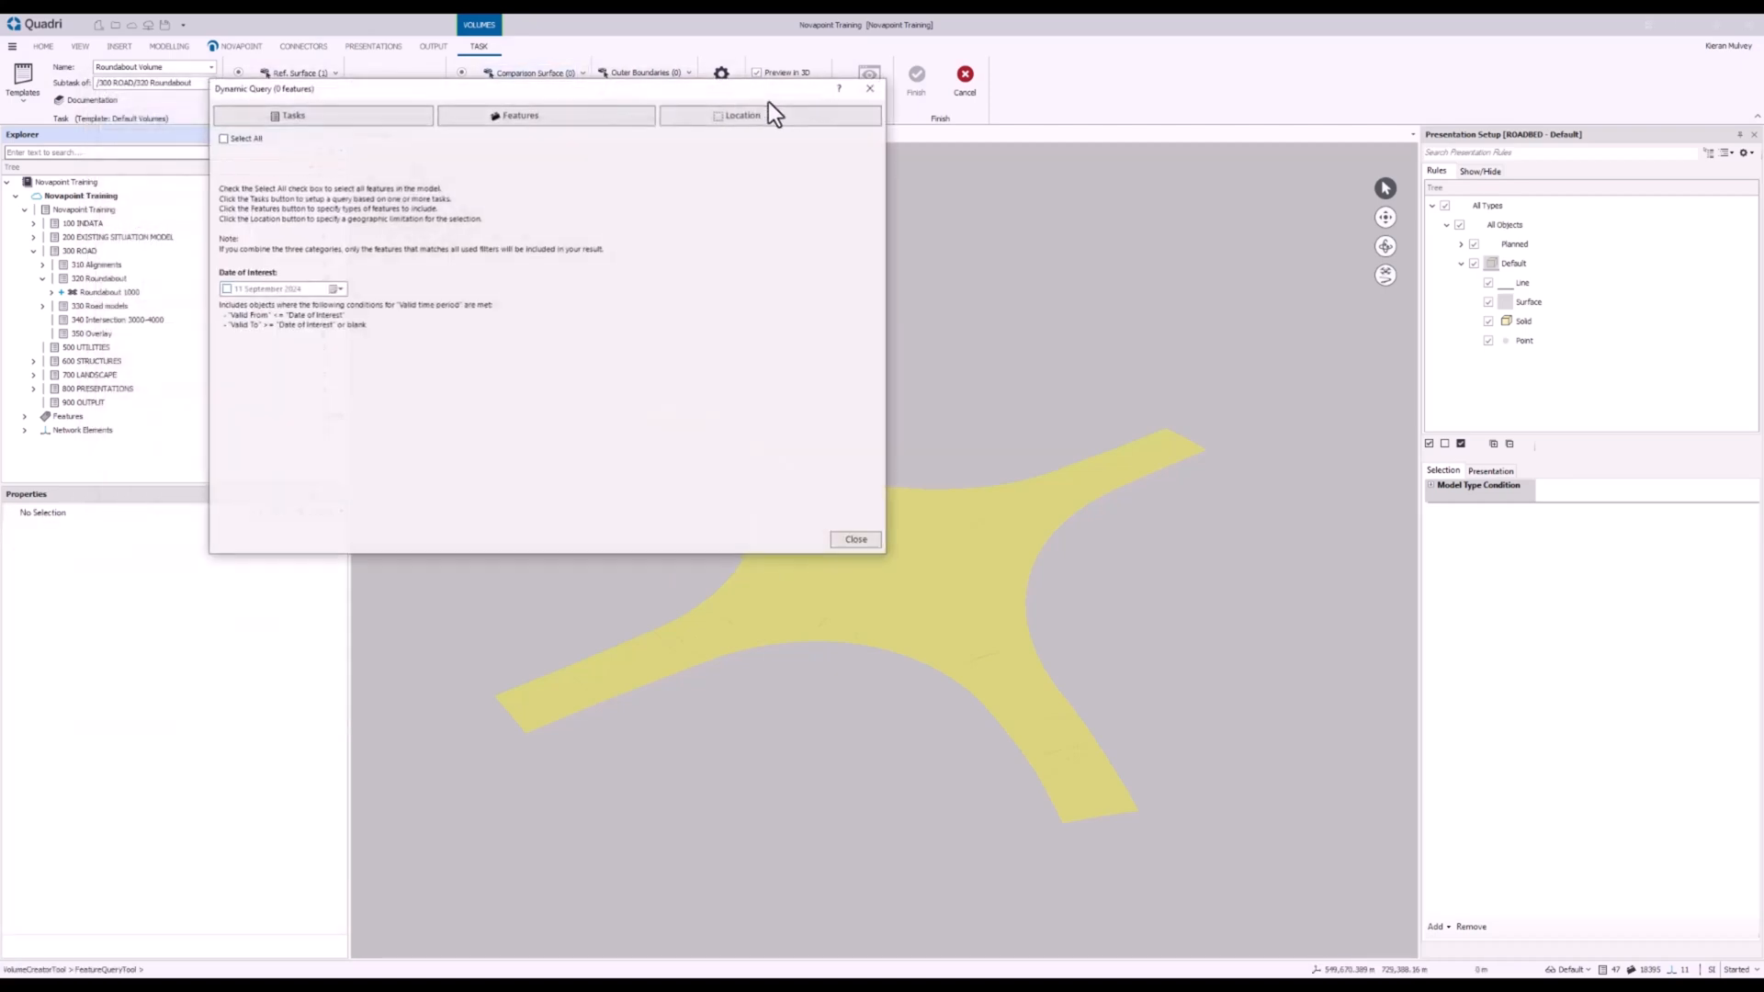
left_click(869, 89)
left_click(583, 74)
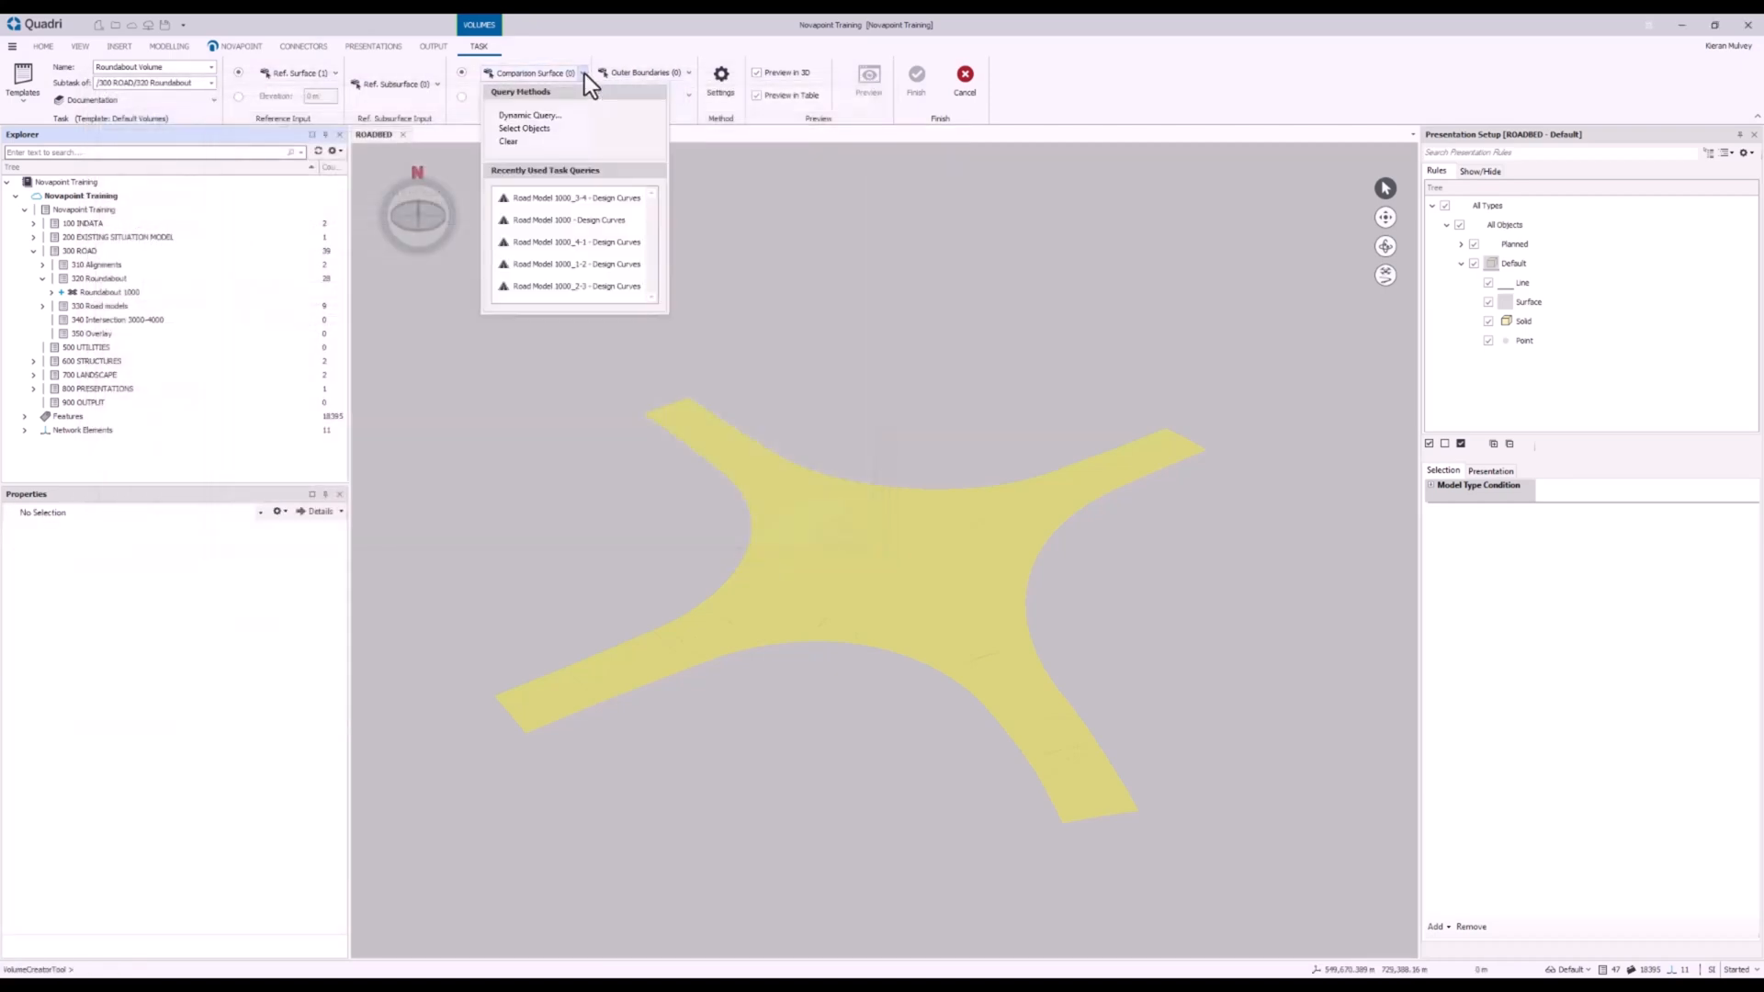
left_click(553, 129)
left_click(871, 548)
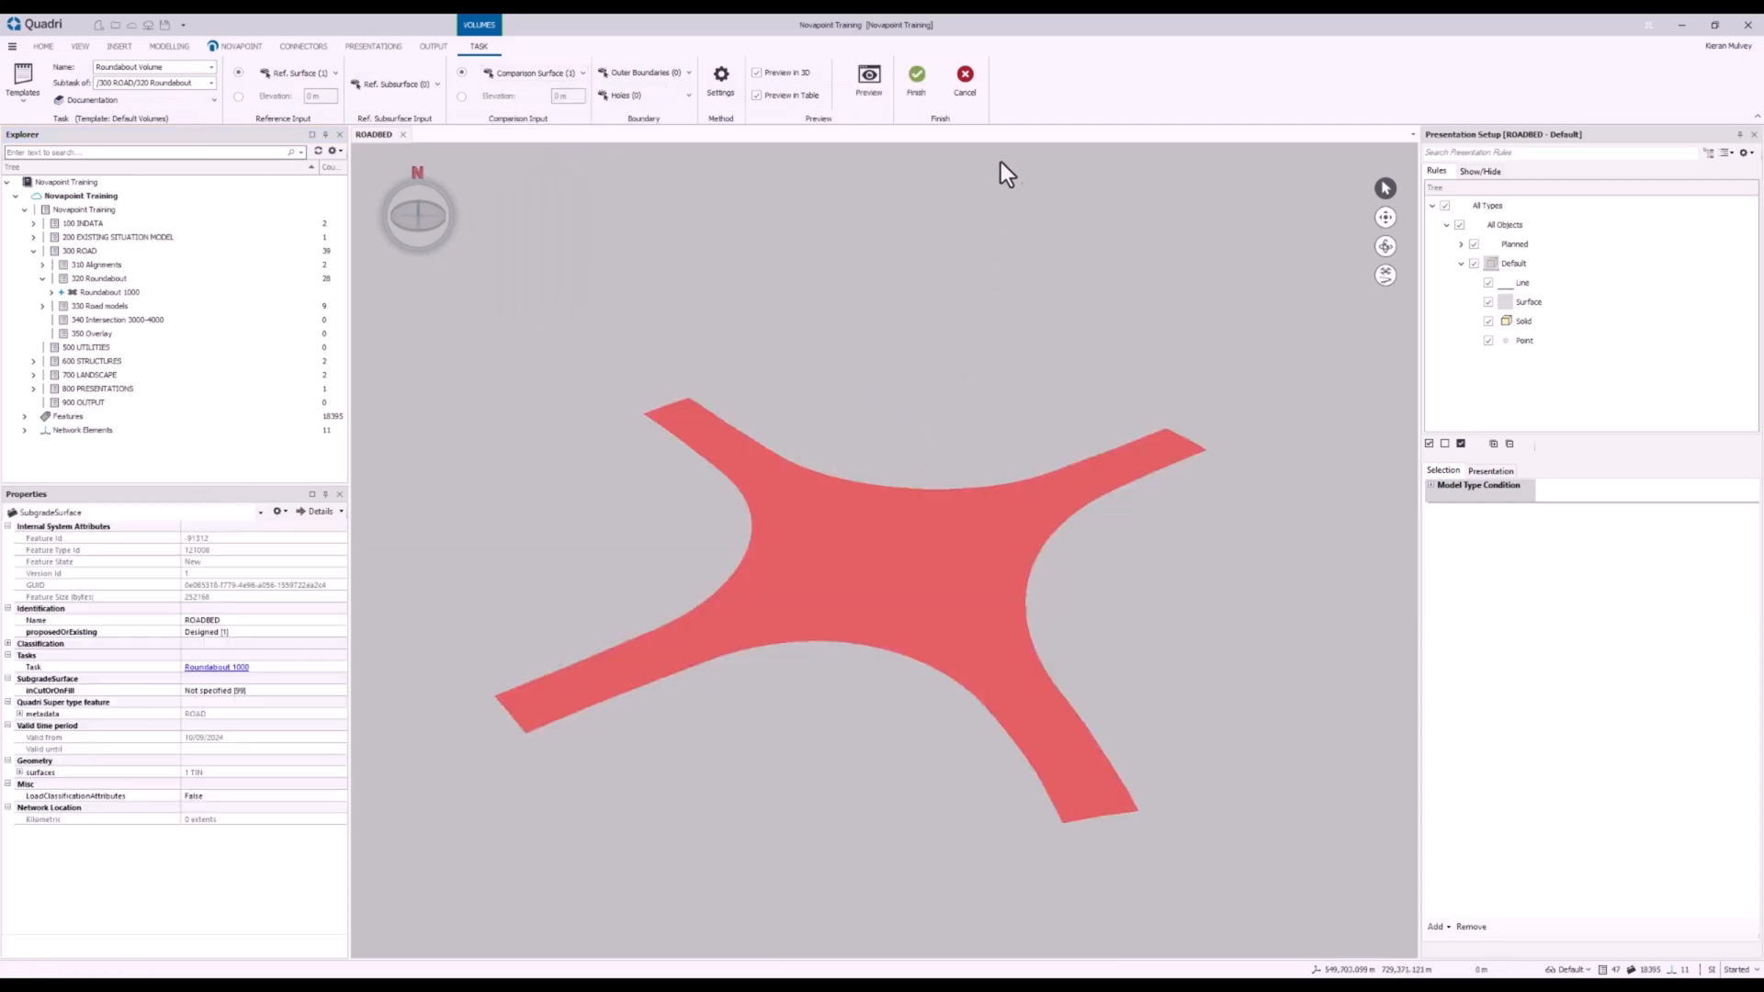
left_click(927, 85)
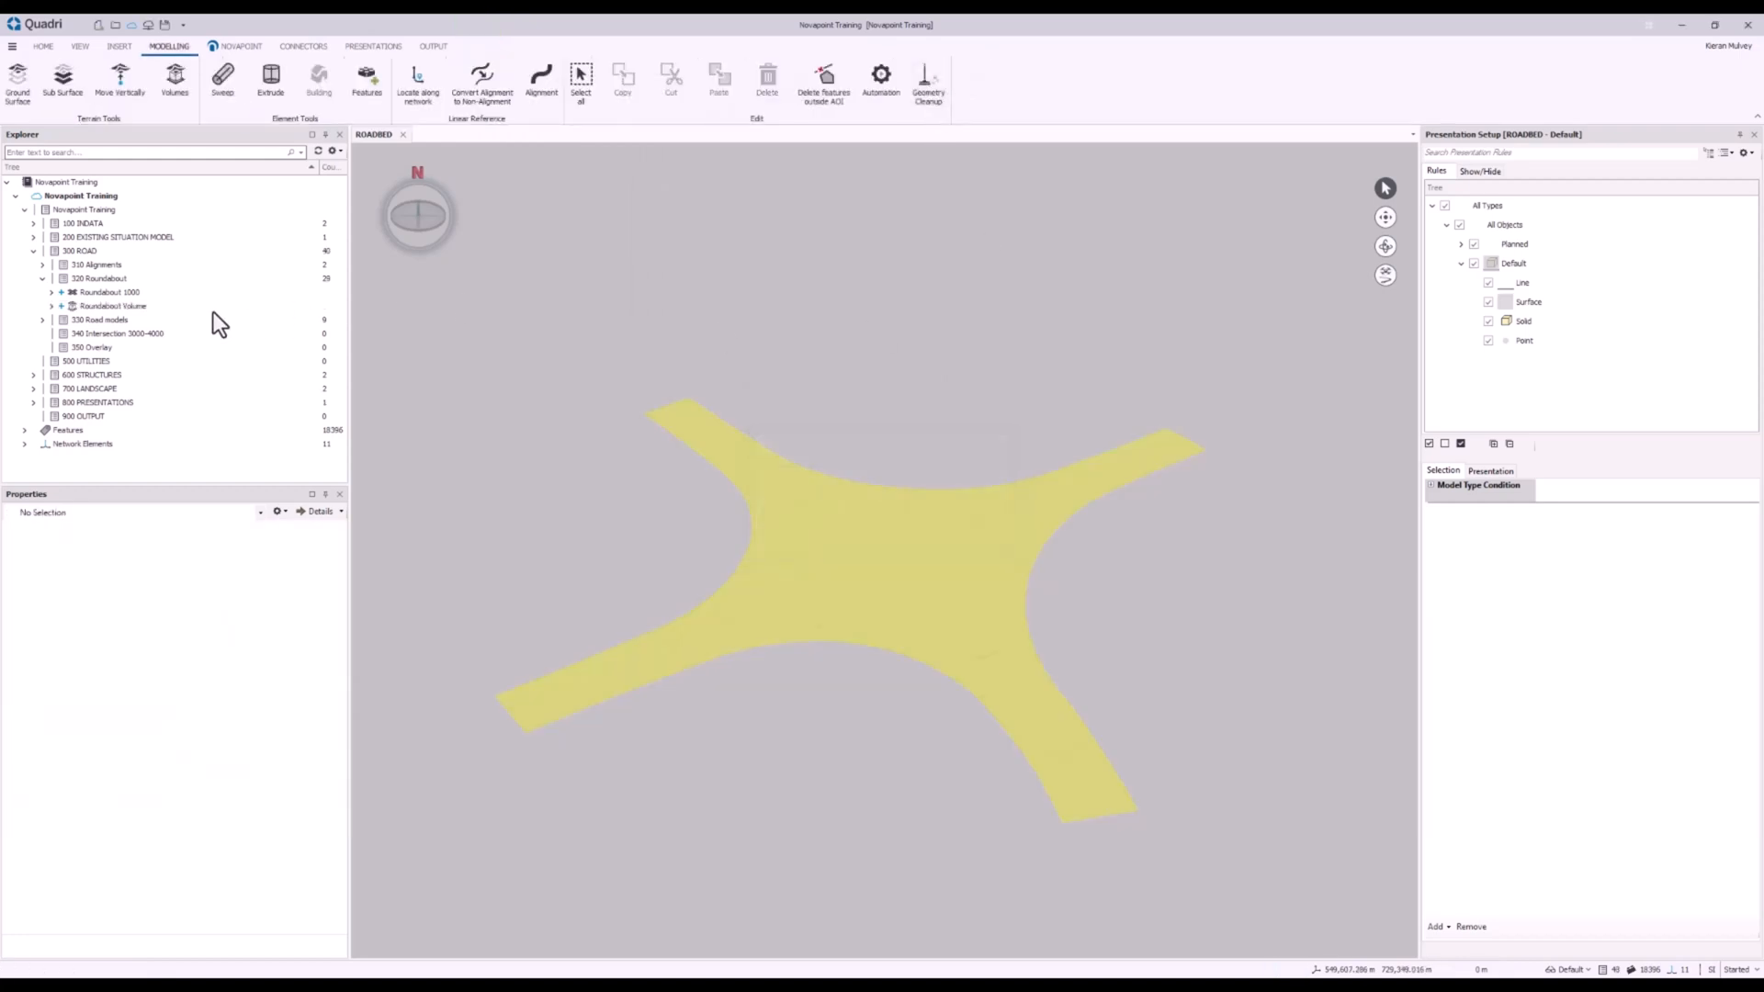
- Add the Roundabout Volume task to the ROADBED 3D view and inspect the solid's thickness at a low angle
double_click(256, 308)
left_click_drag(327, 306, 411, 283)
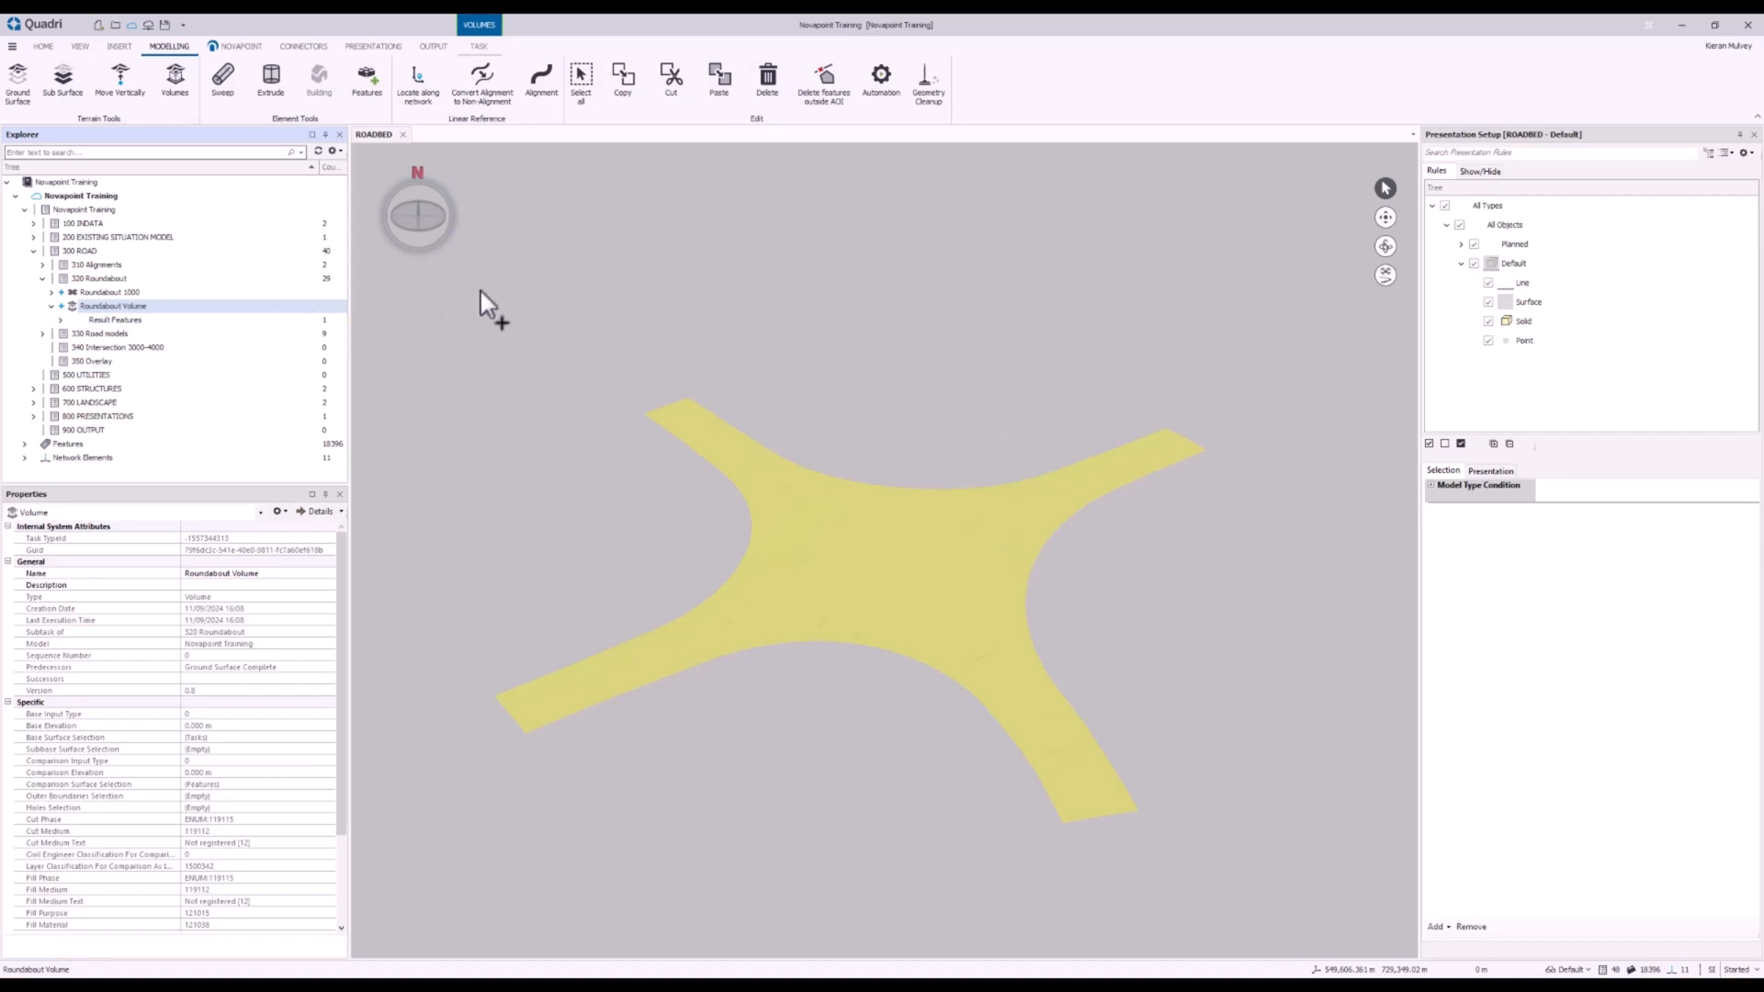
left_click(1385, 248)
left_click_drag(1006, 510, 536, 432)
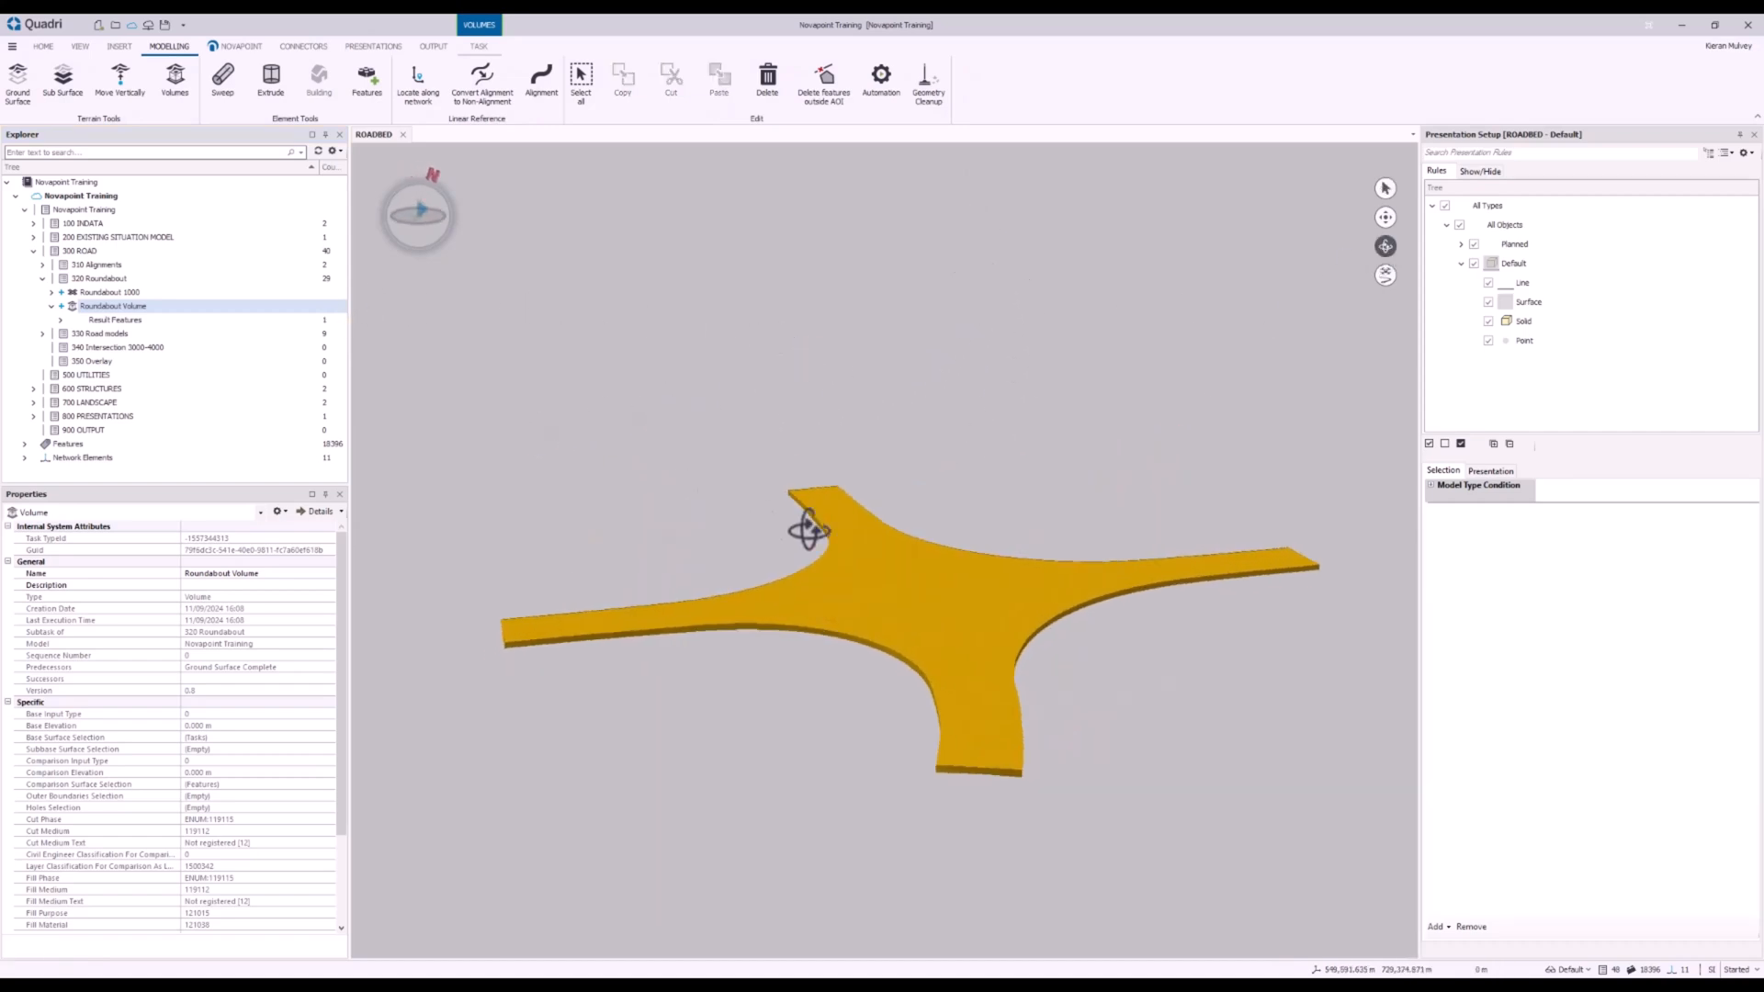
- Add Ground Surface Complete from the 201 Ground Surface folder to the same 3D view
left_click(35, 238)
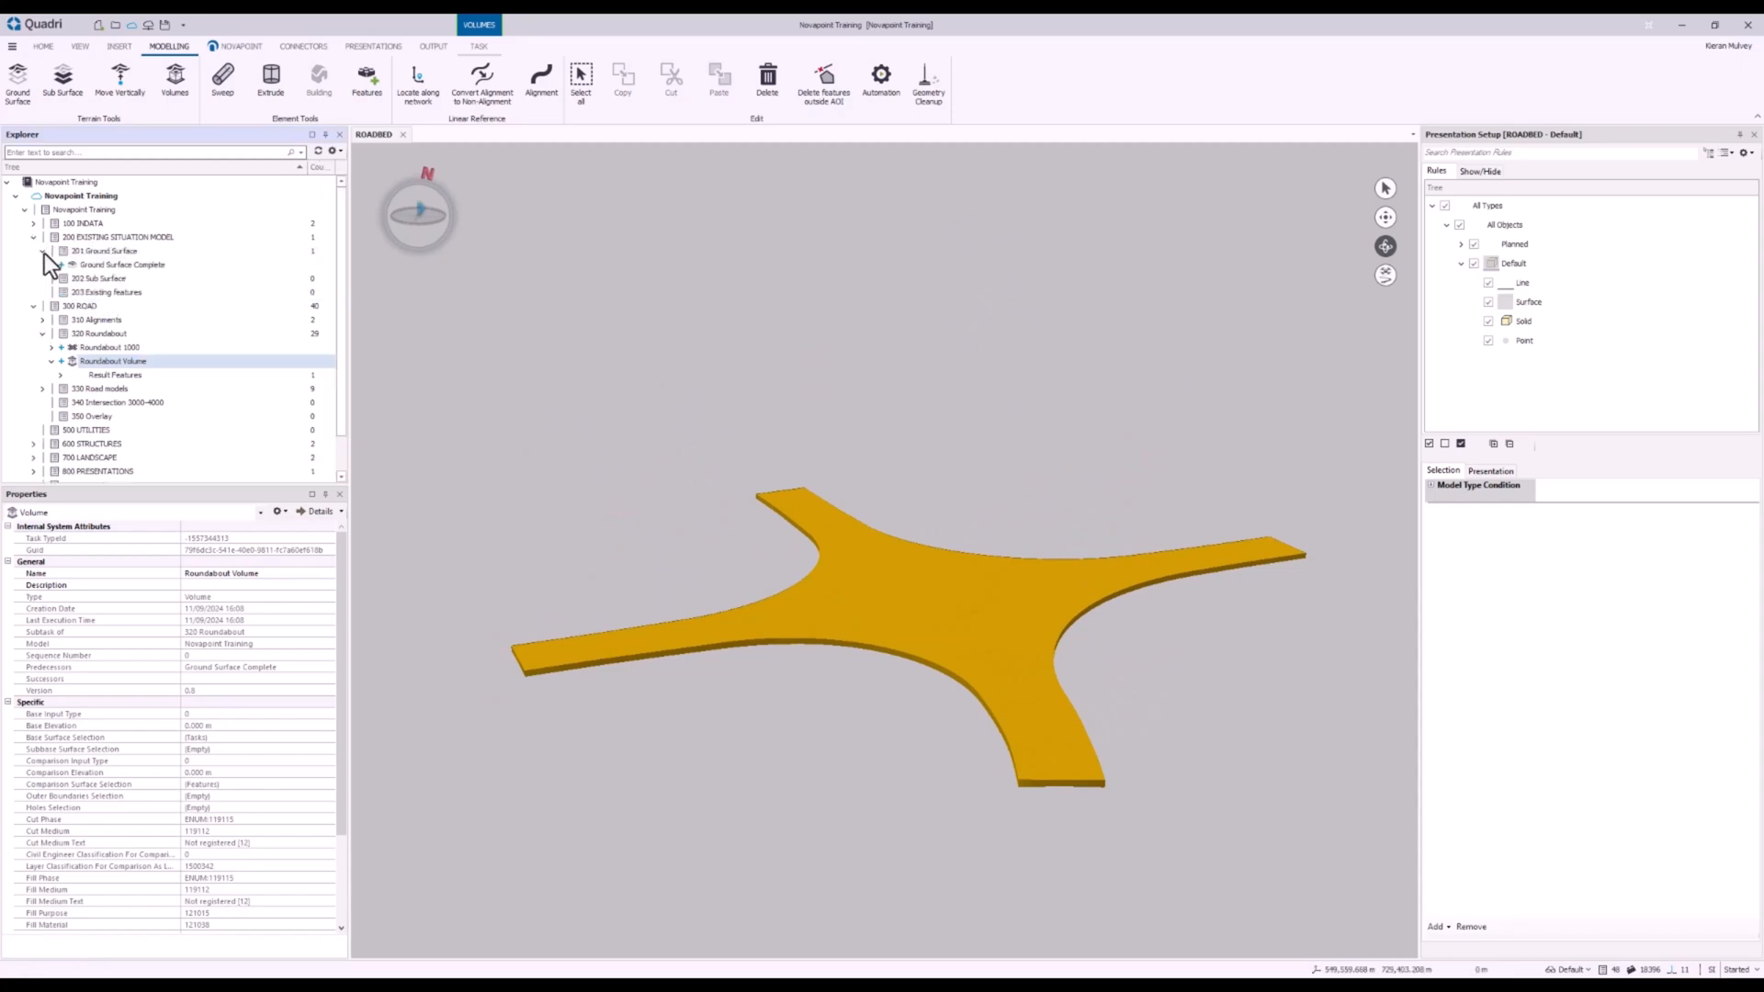
left_click_drag(88, 265, 929, 488)
left_click_drag(1011, 649, 1011, 611)
left_click(1385, 189)
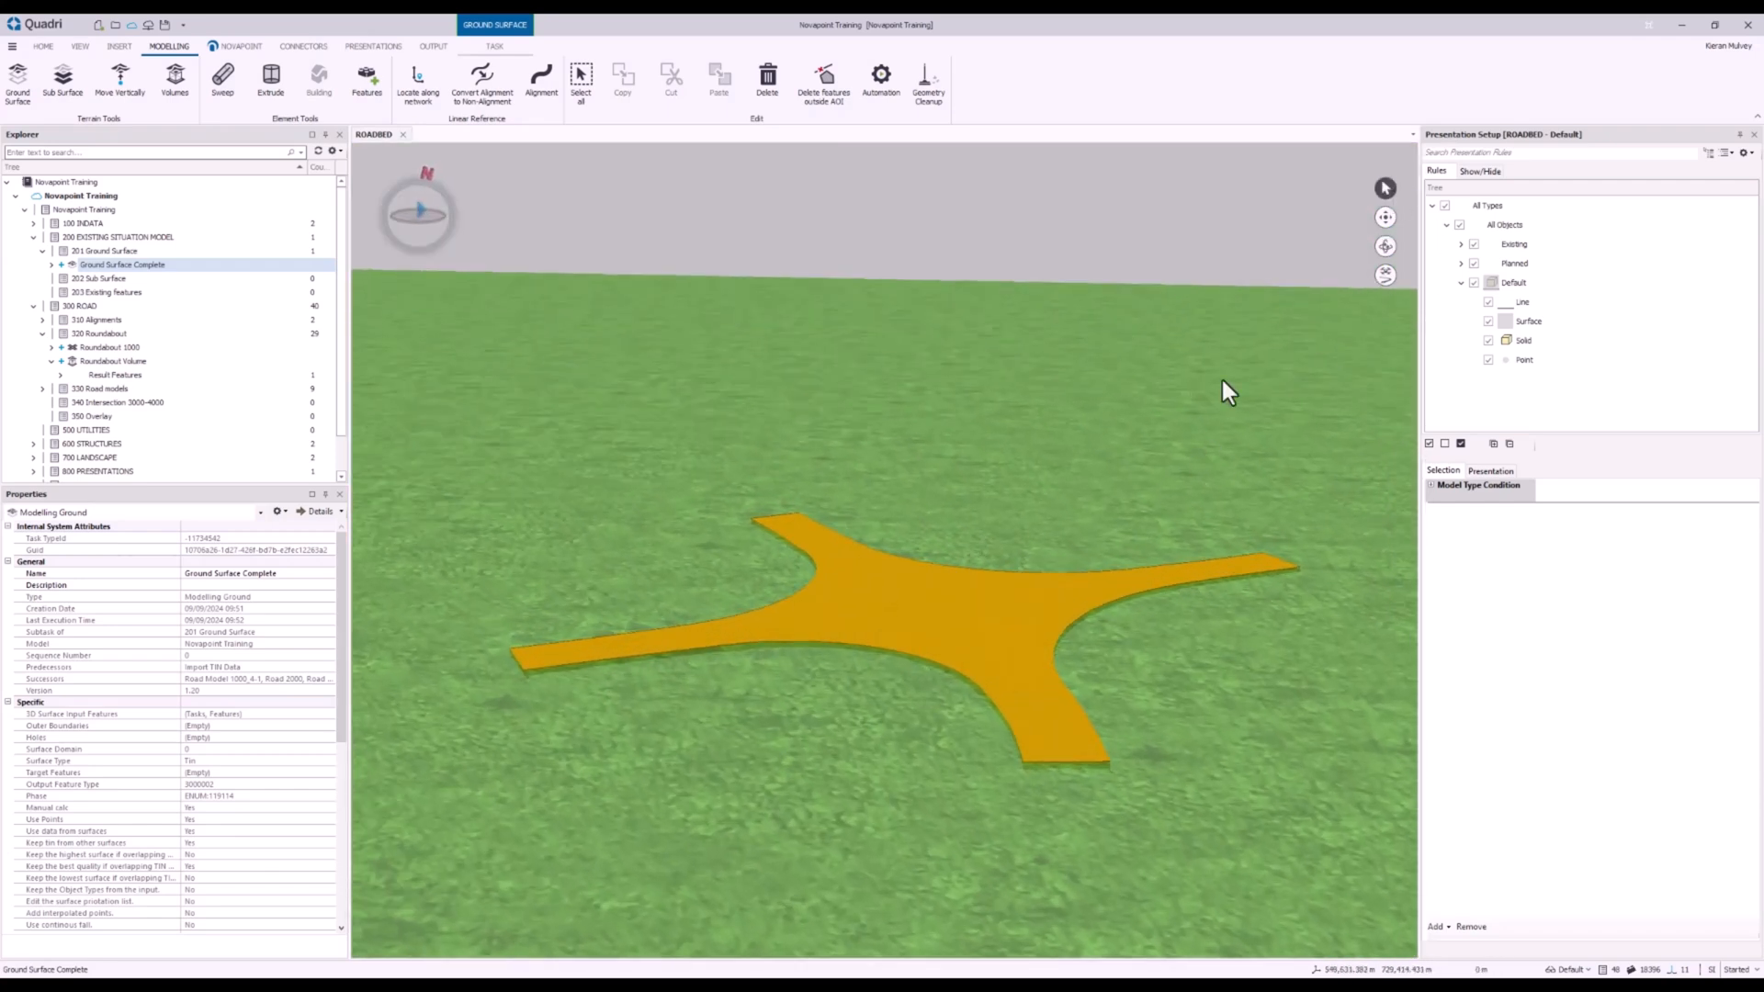
- Select the roundabout cut solid and check its volume in the solid geometry properties
left_click(963, 574)
left_click(1034, 614)
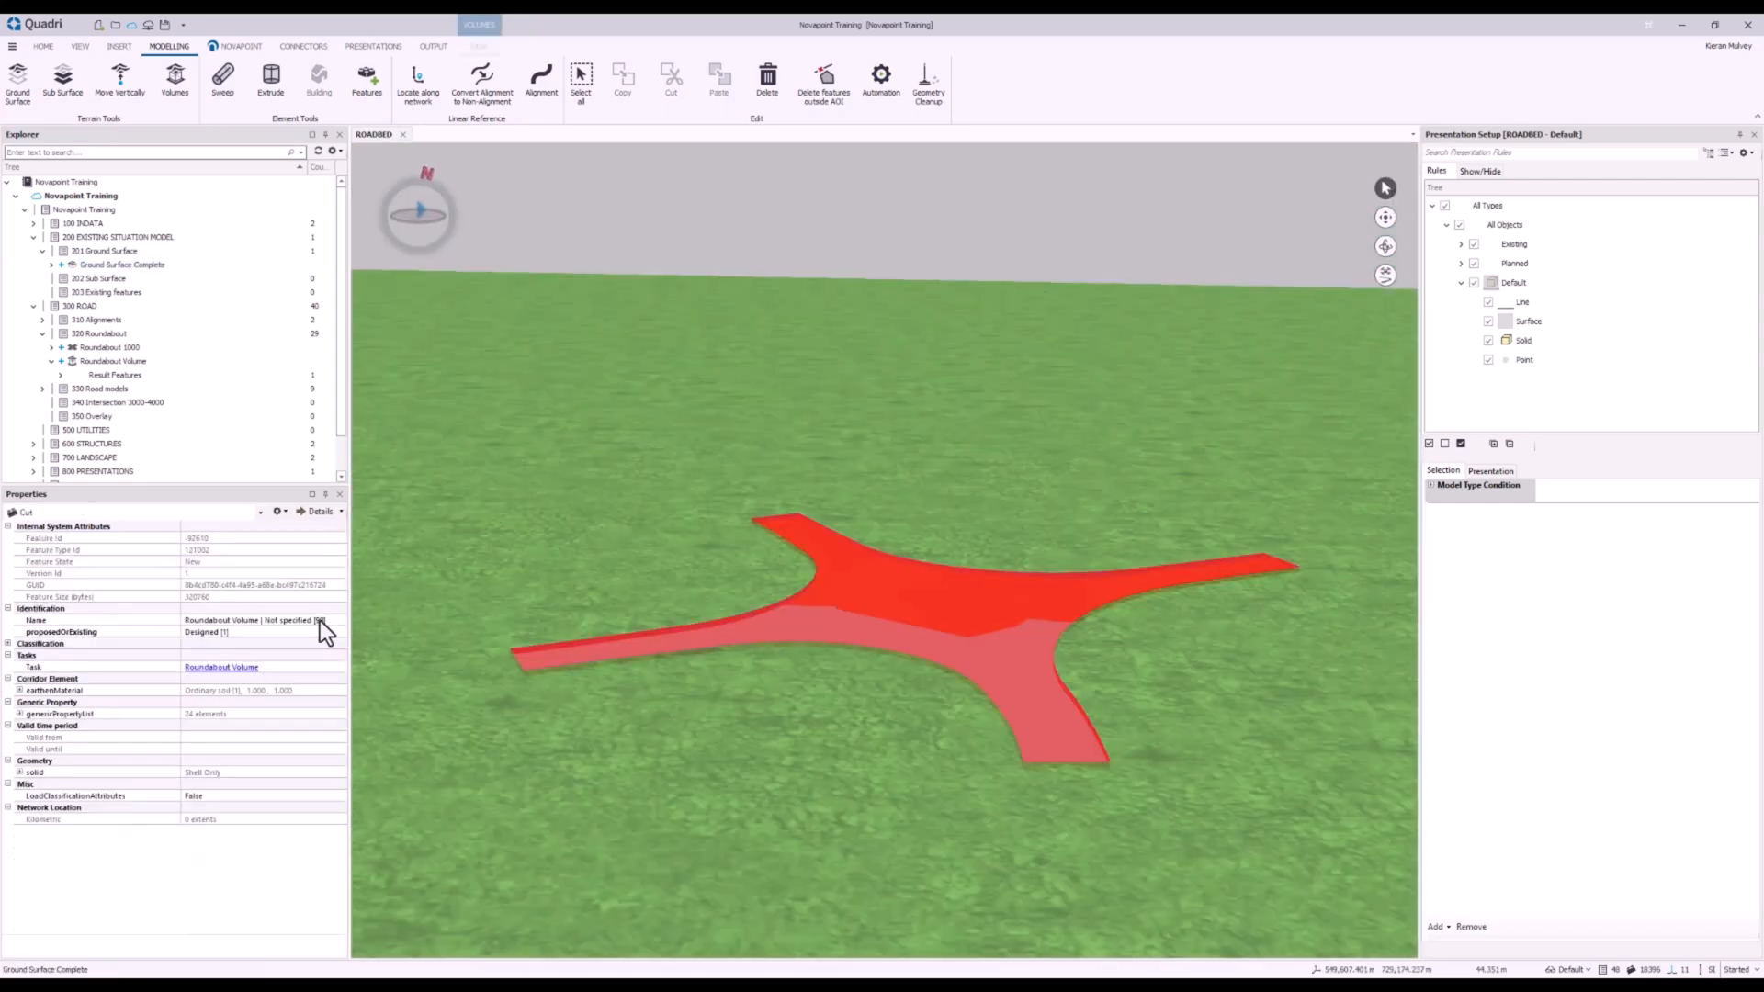
left_click(20, 773)
left_click(96, 786)
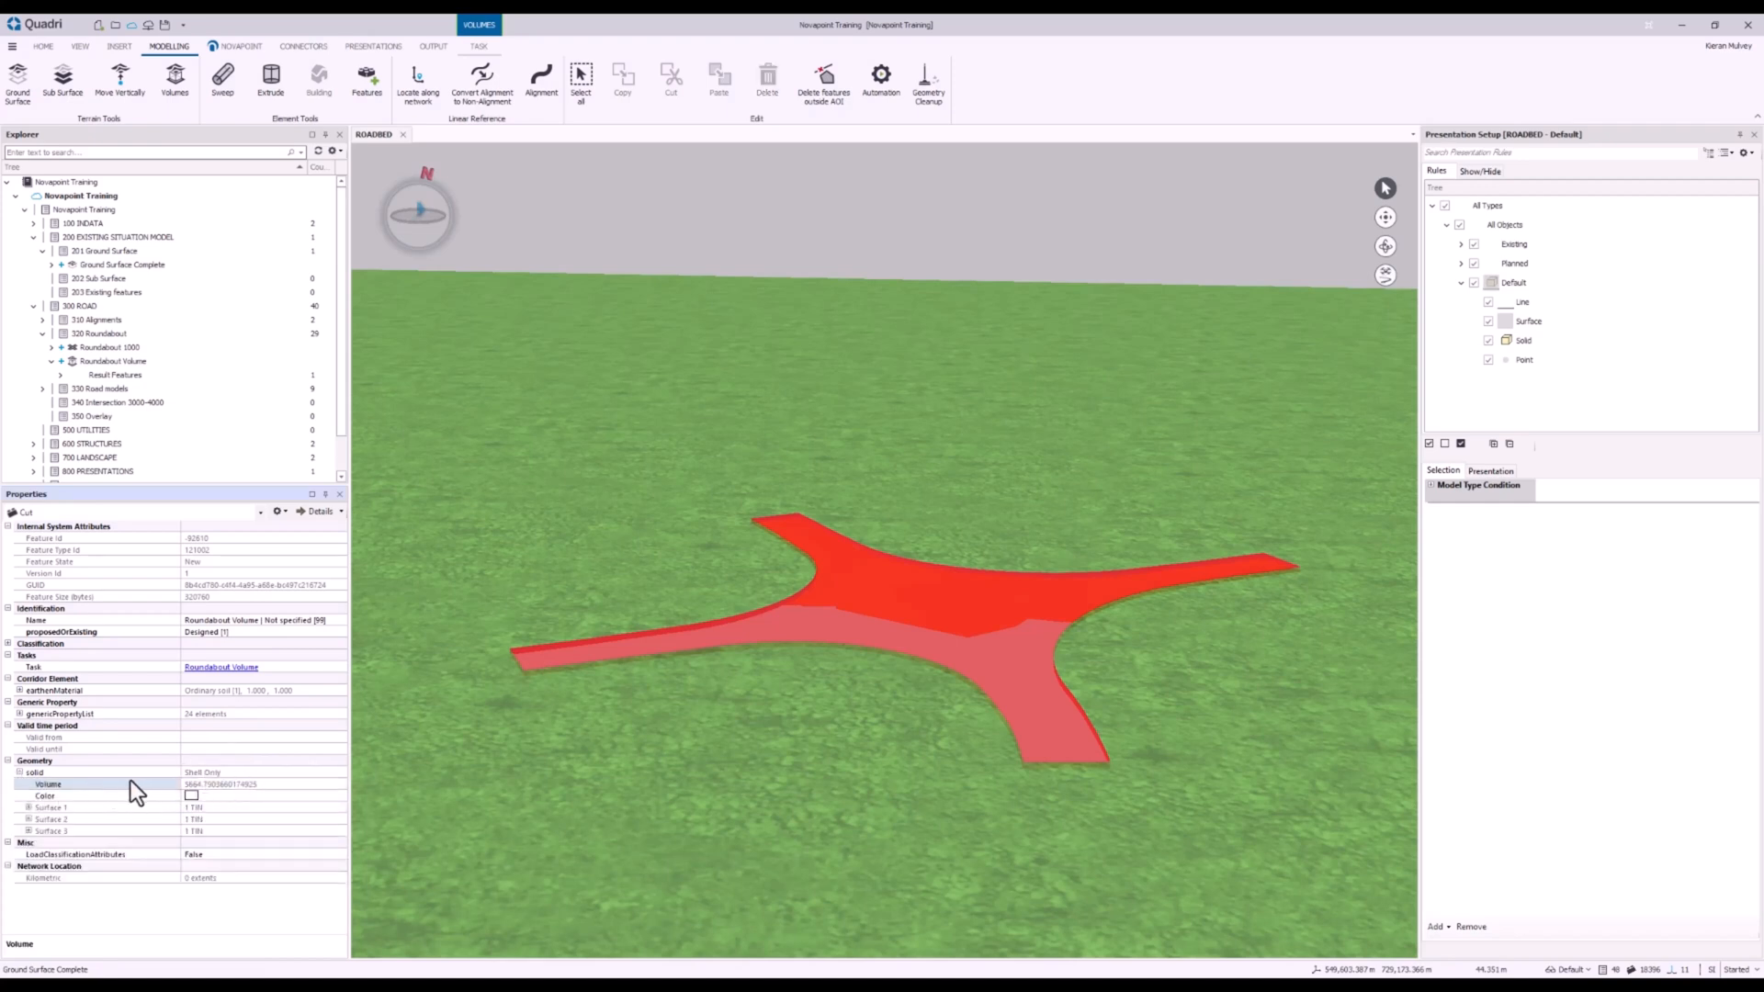
left_click(835, 226)
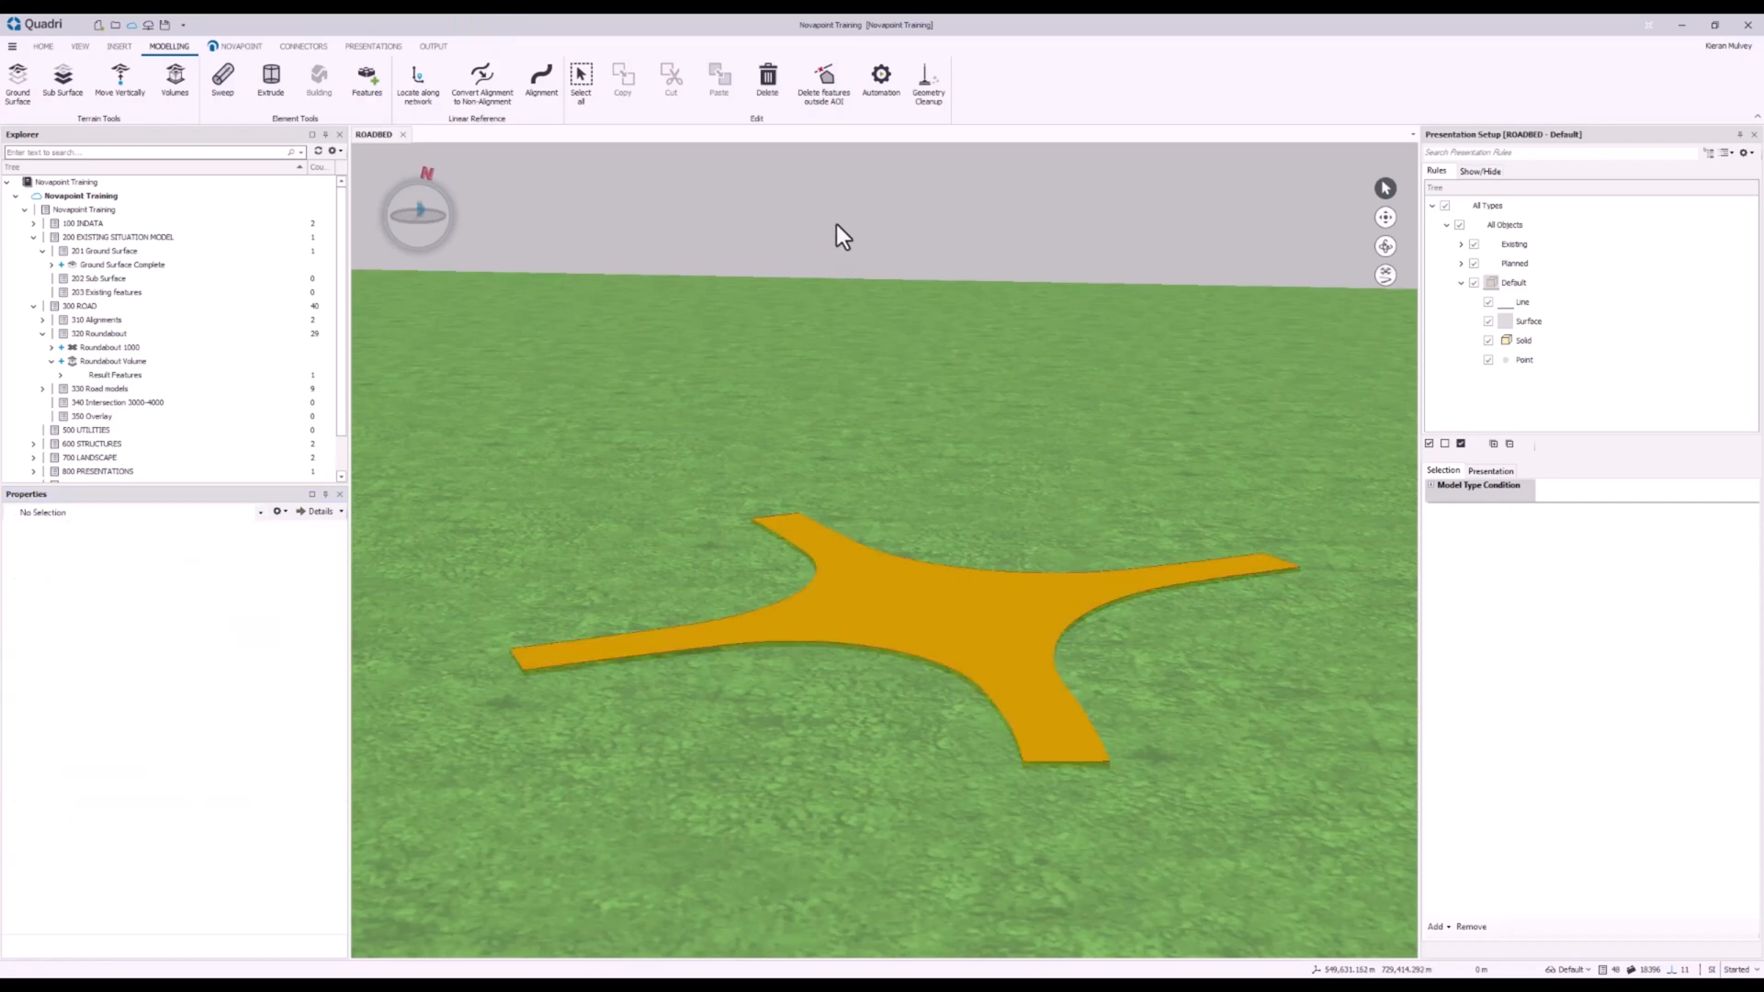
- Close the ROADBED model view
scroll(886, 365, "down", 2)
scroll(886, 365, "down", 2)
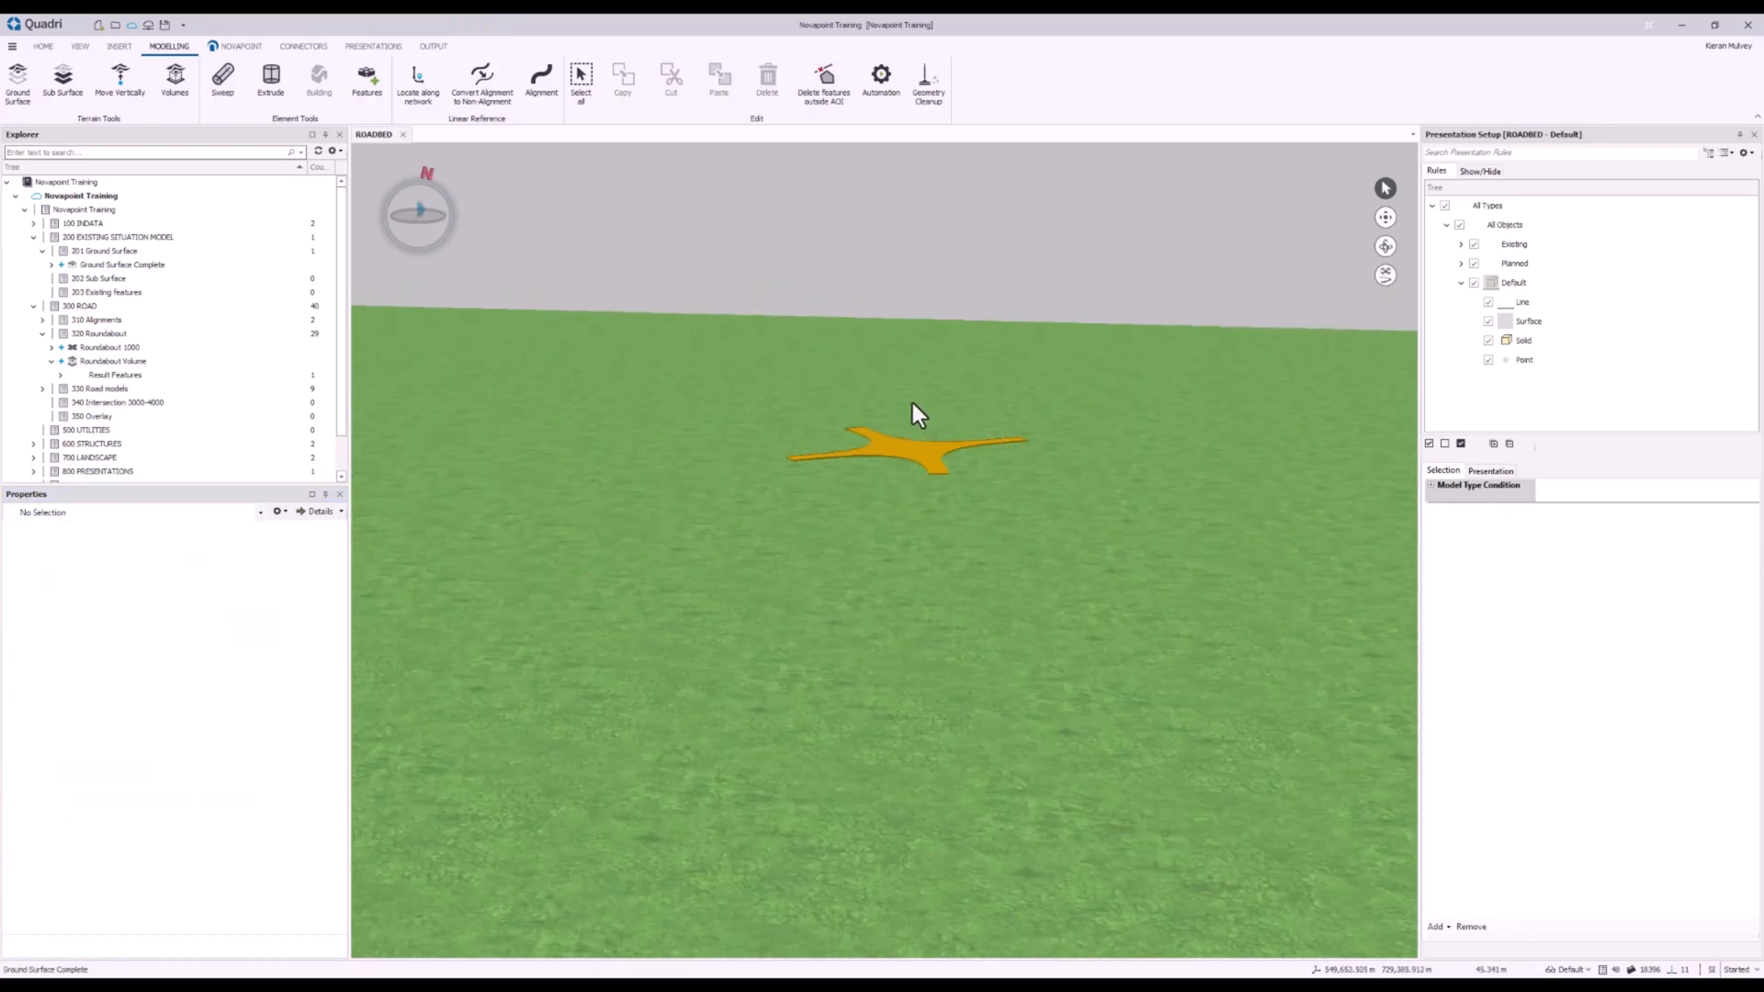
left_click(403, 135)
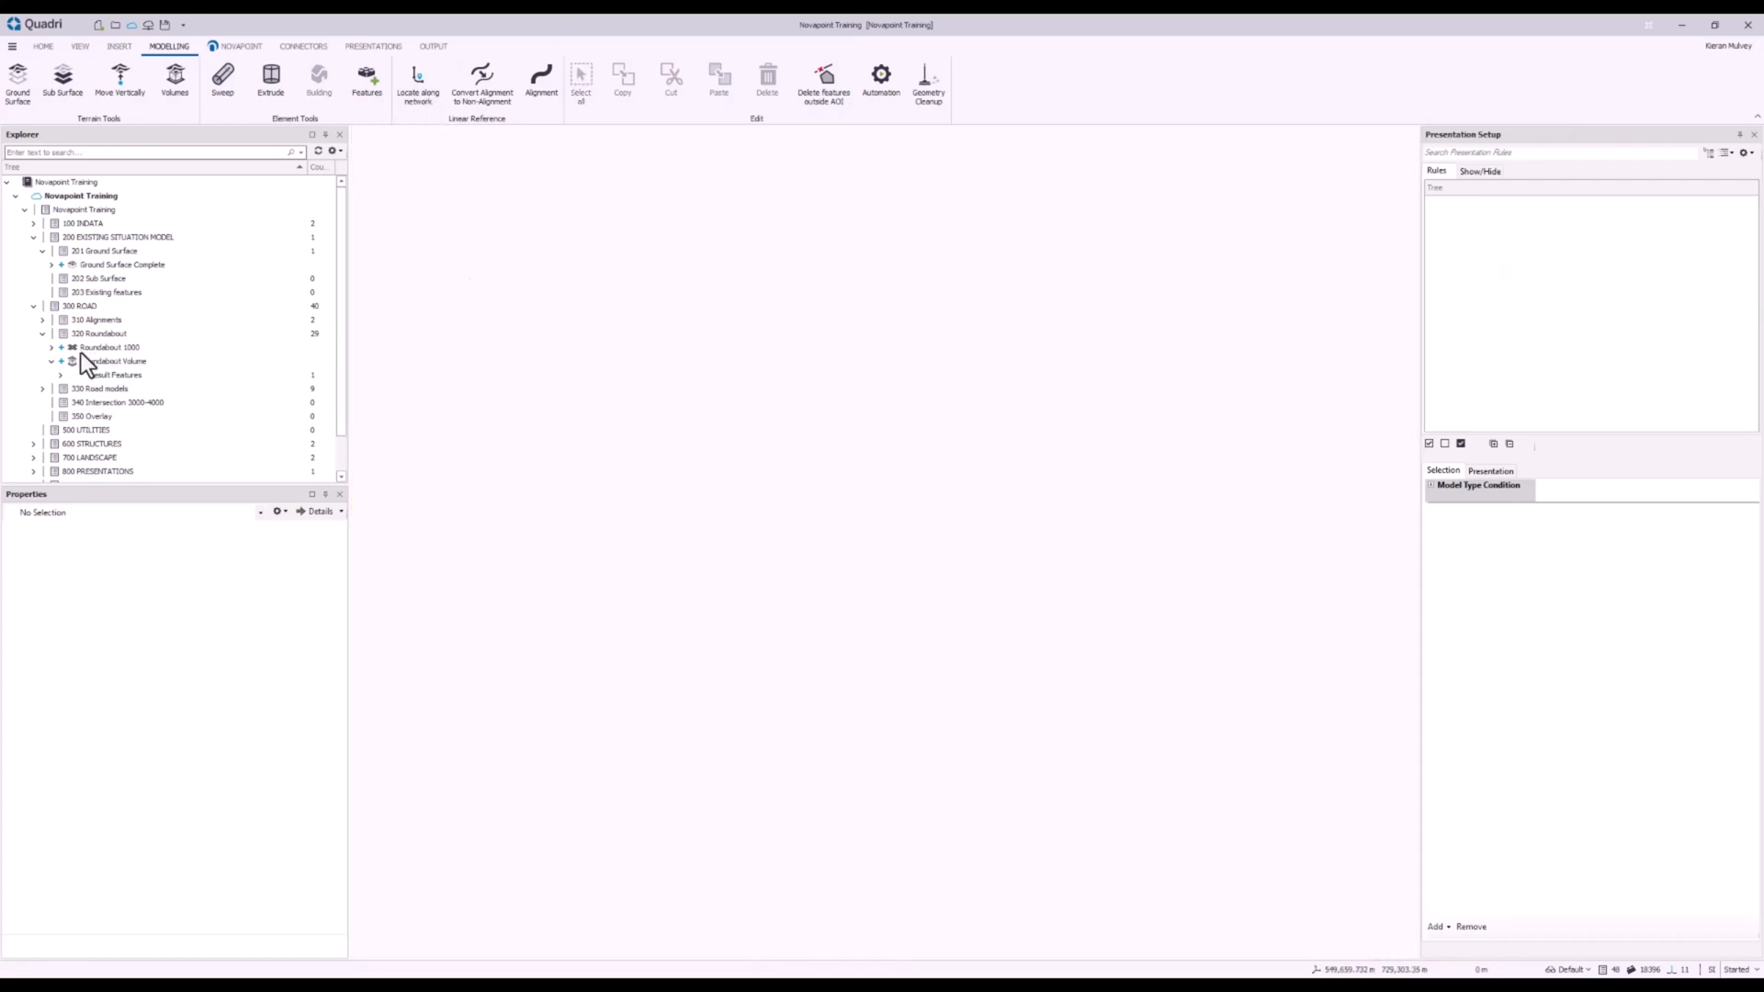
- Create a Table presentation under the 800 PRESENTATIONS folder and name it Takeoff
left_click(51, 361)
scroll(129, 379, "down", 1)
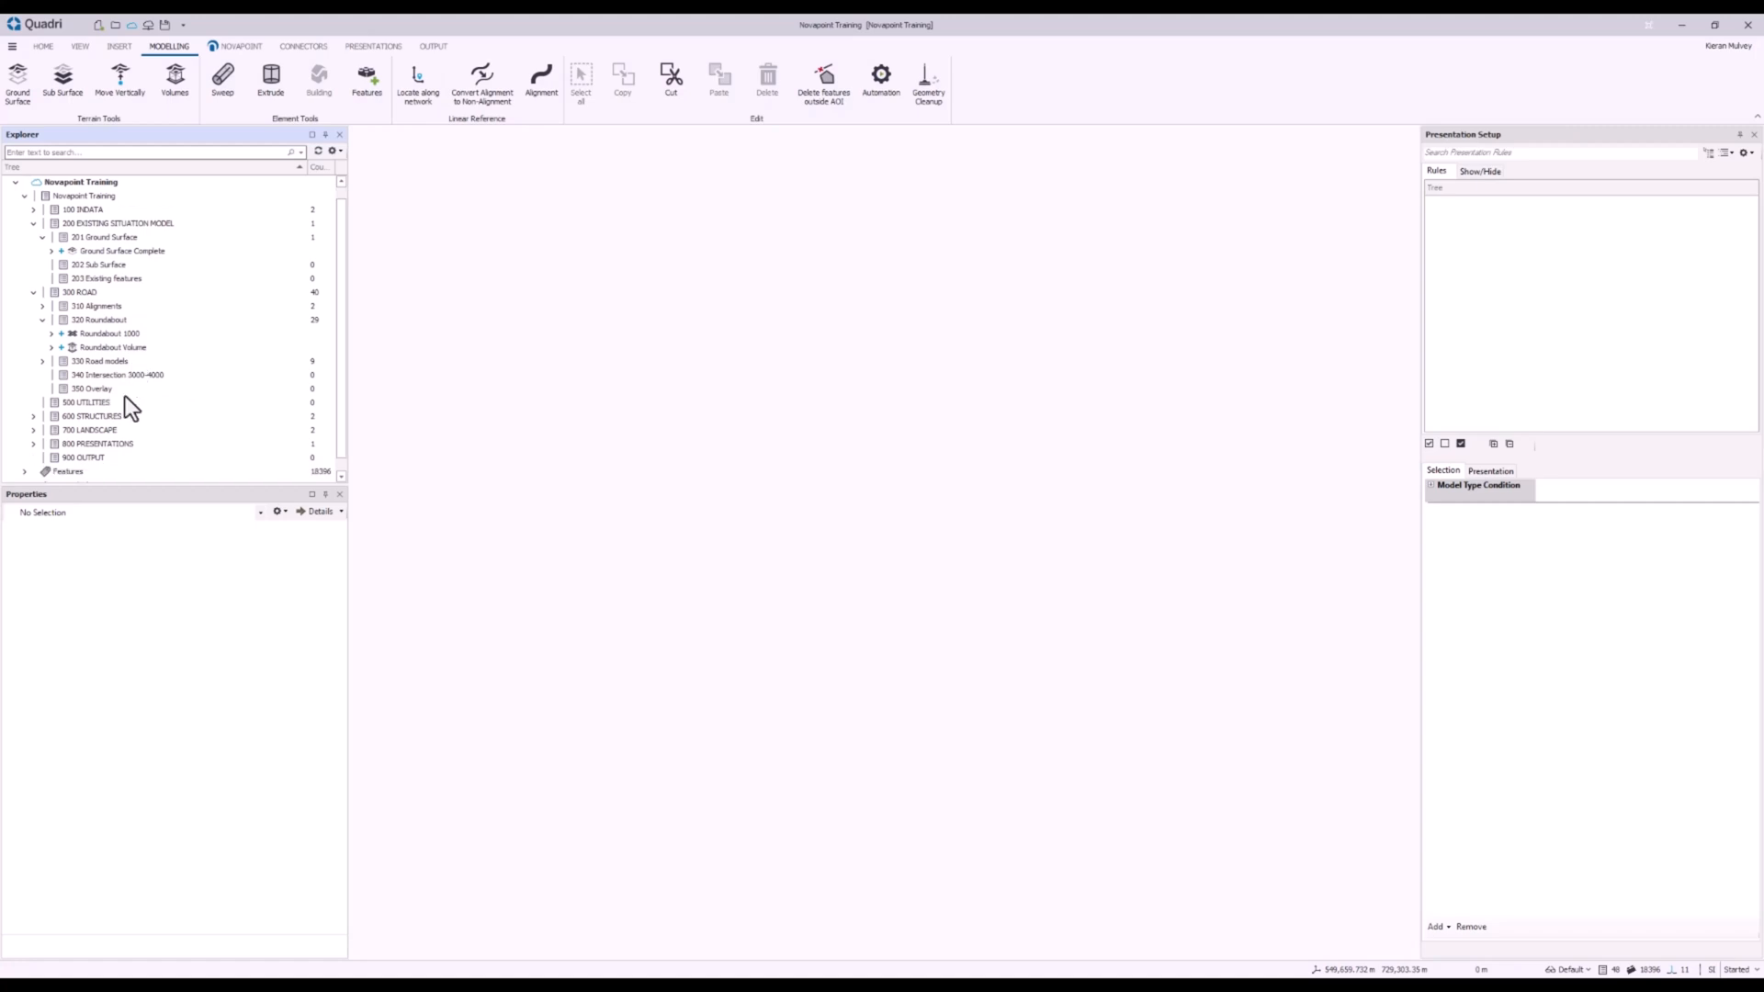
left_click(34, 443)
scroll(130, 442, "down", 1)
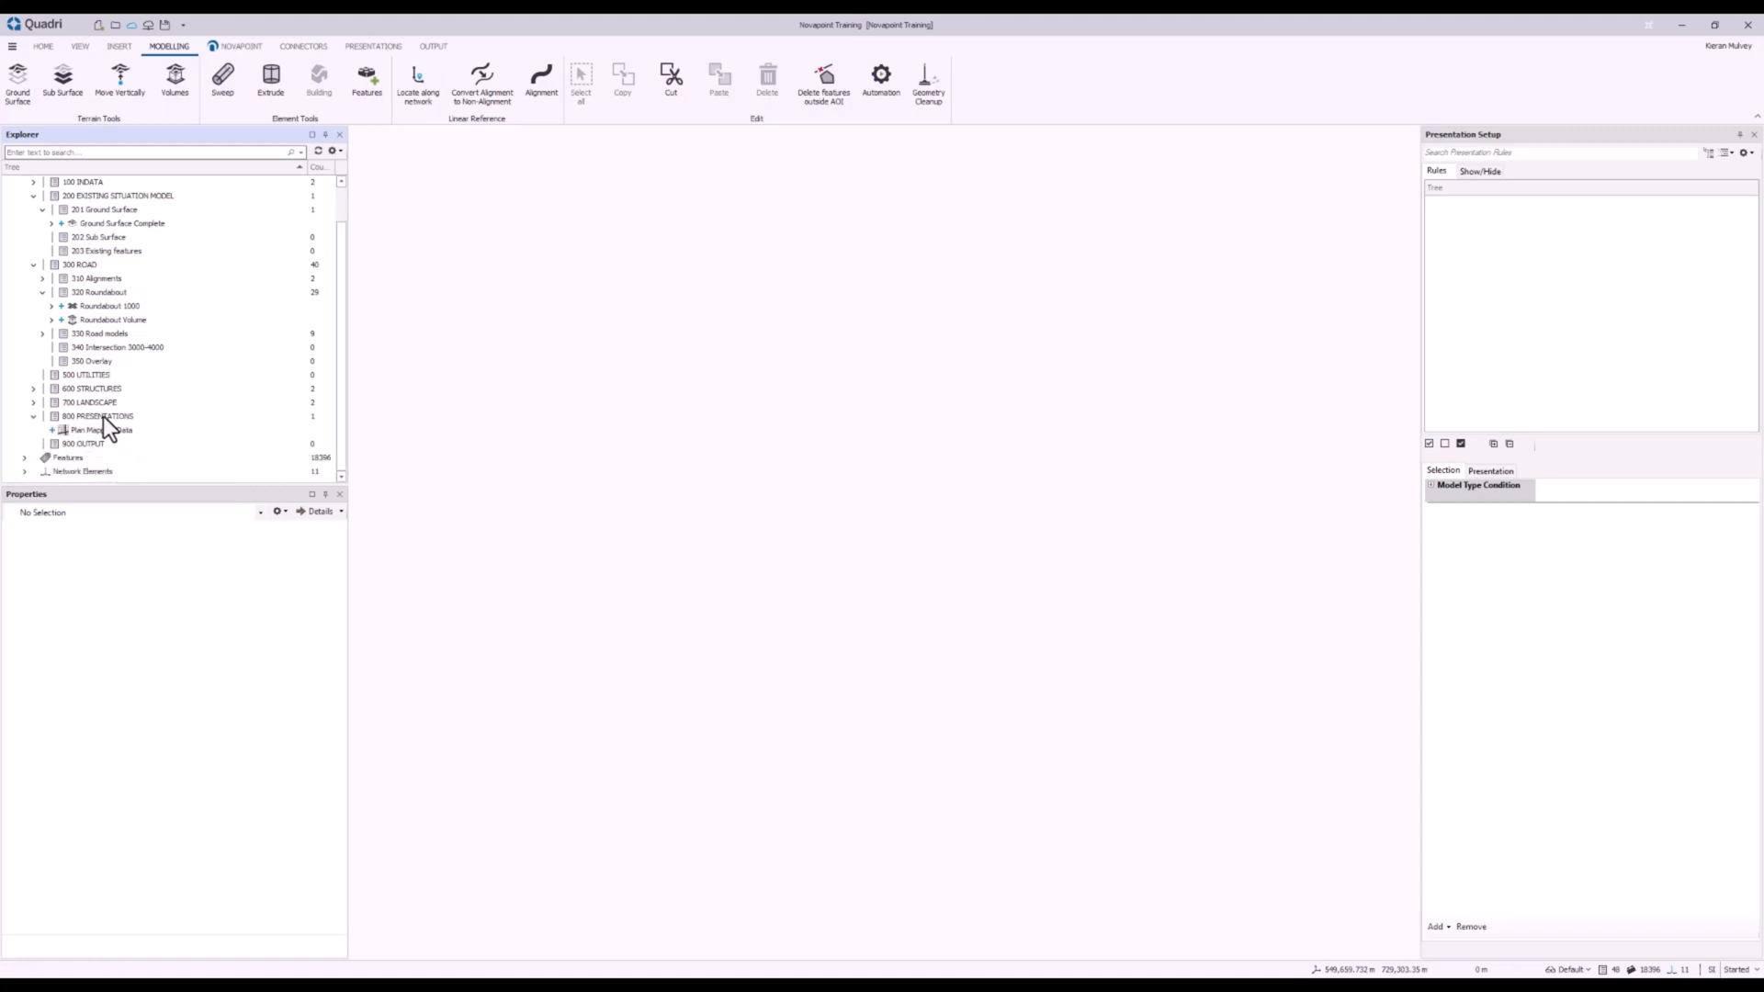
left_click(103, 416)
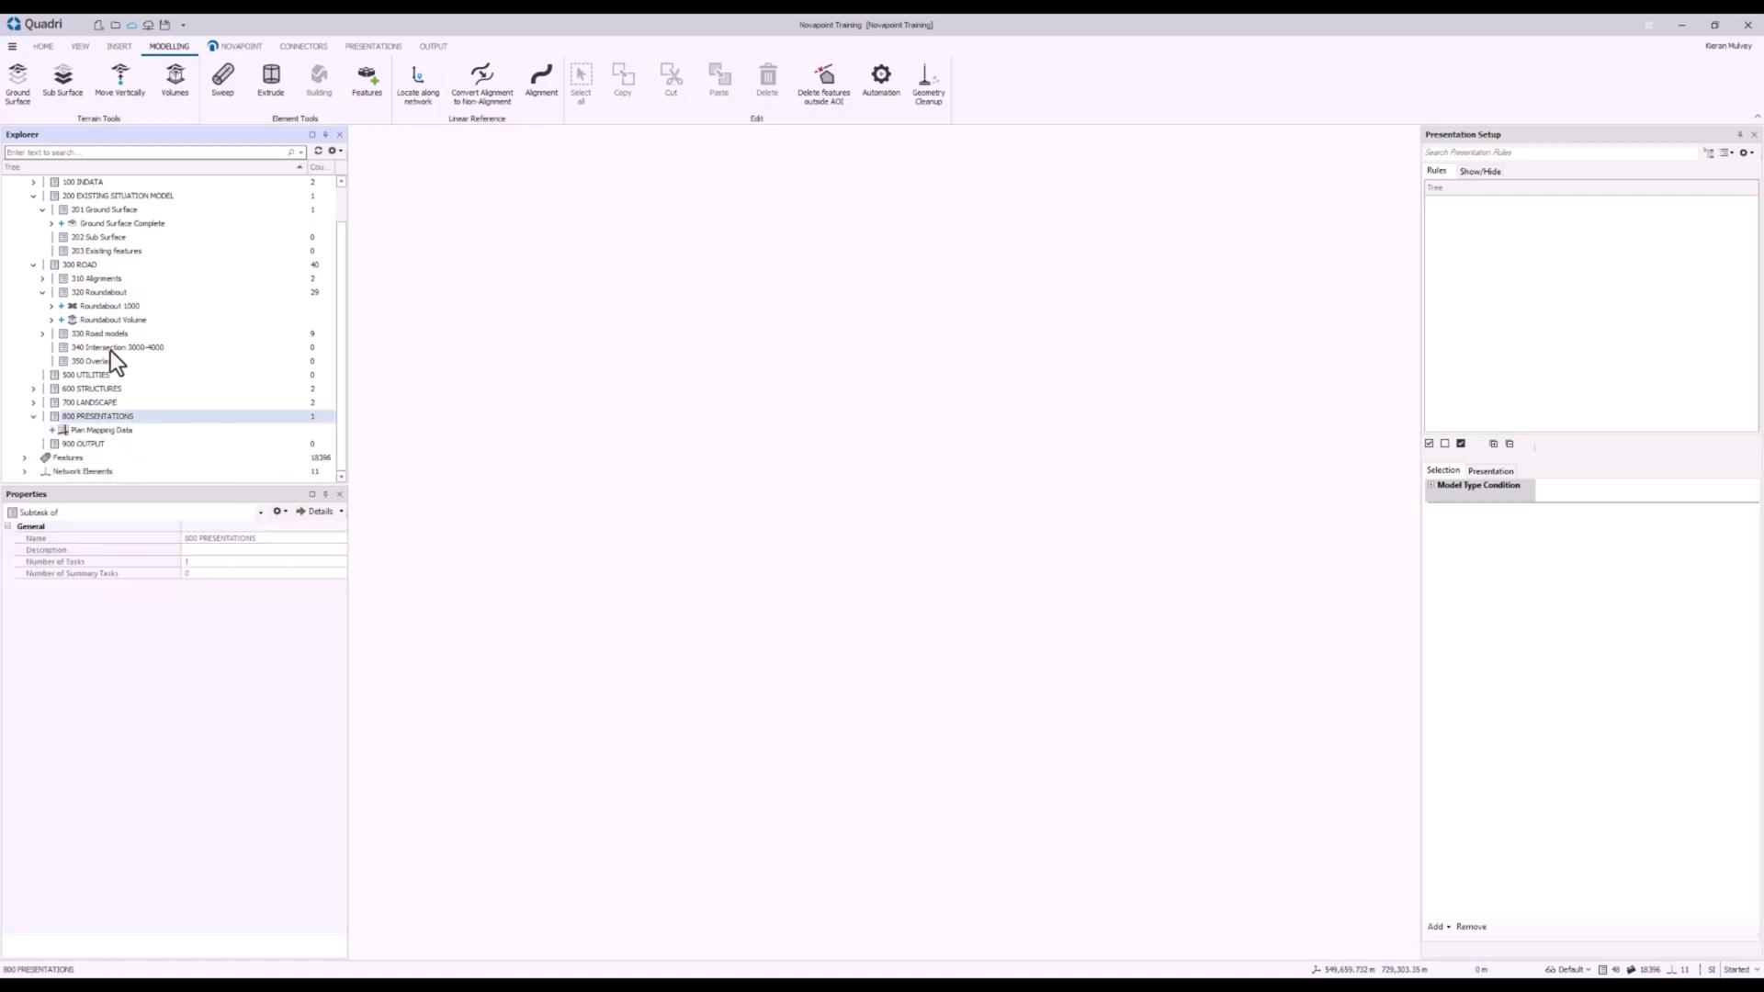
left_click(376, 48)
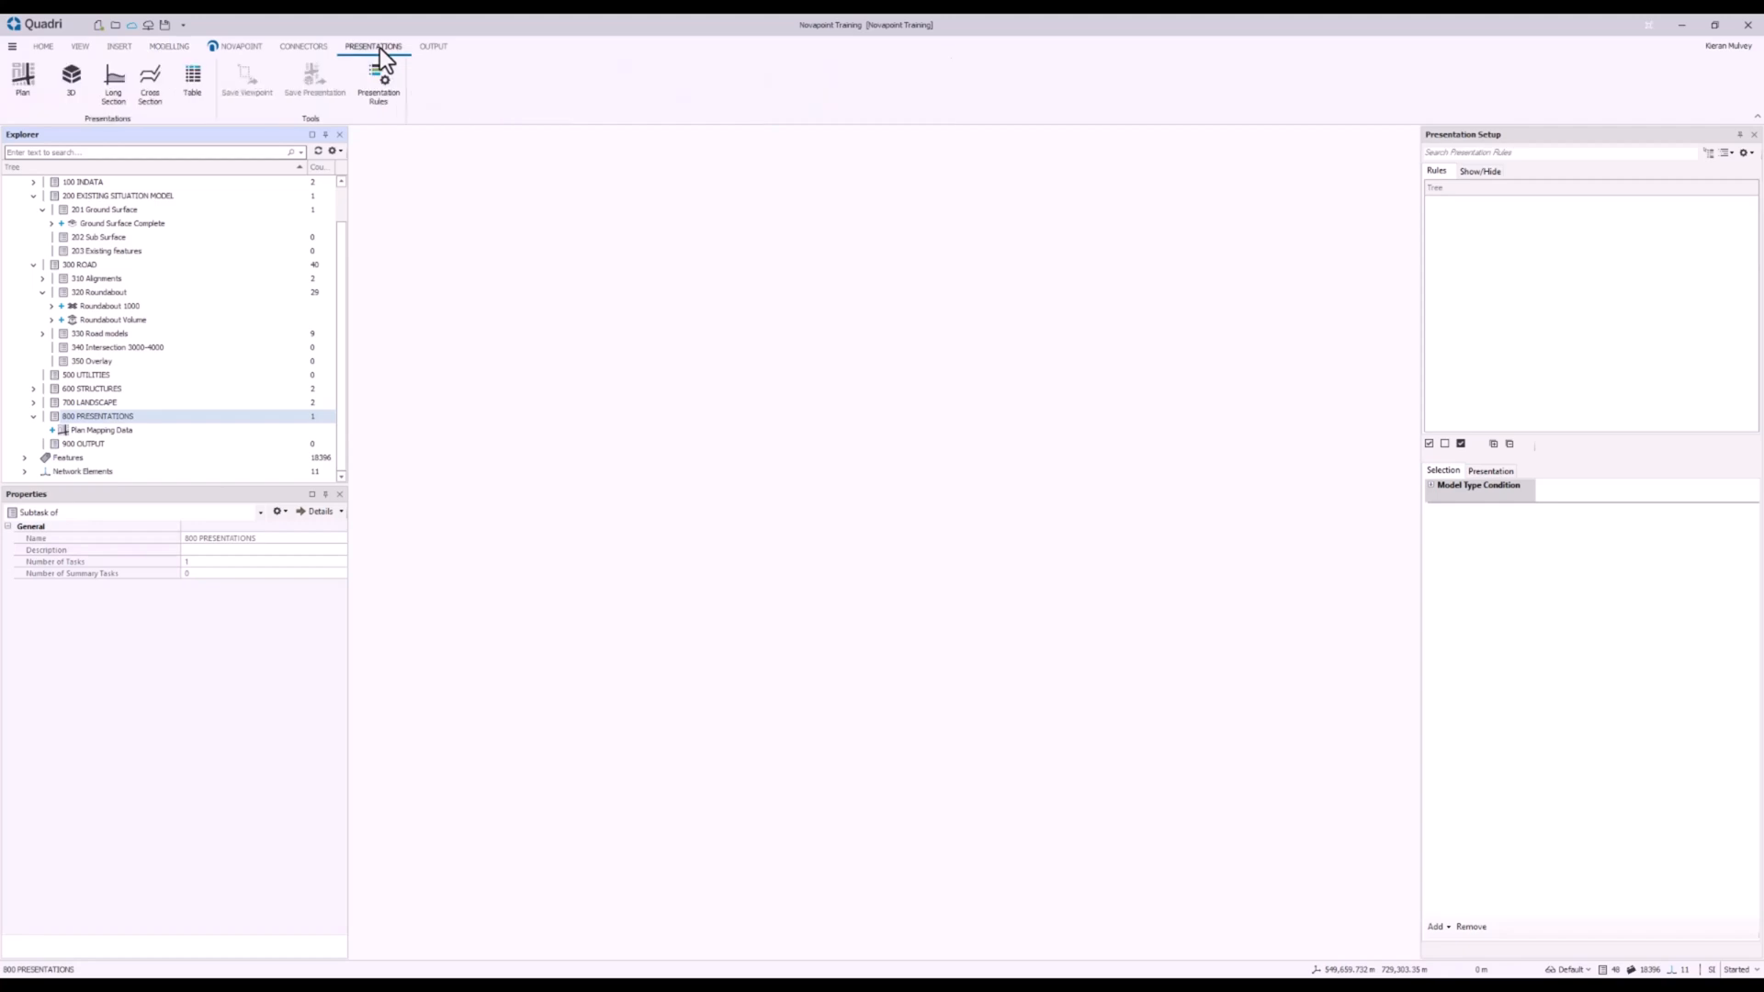
left_click(196, 93)
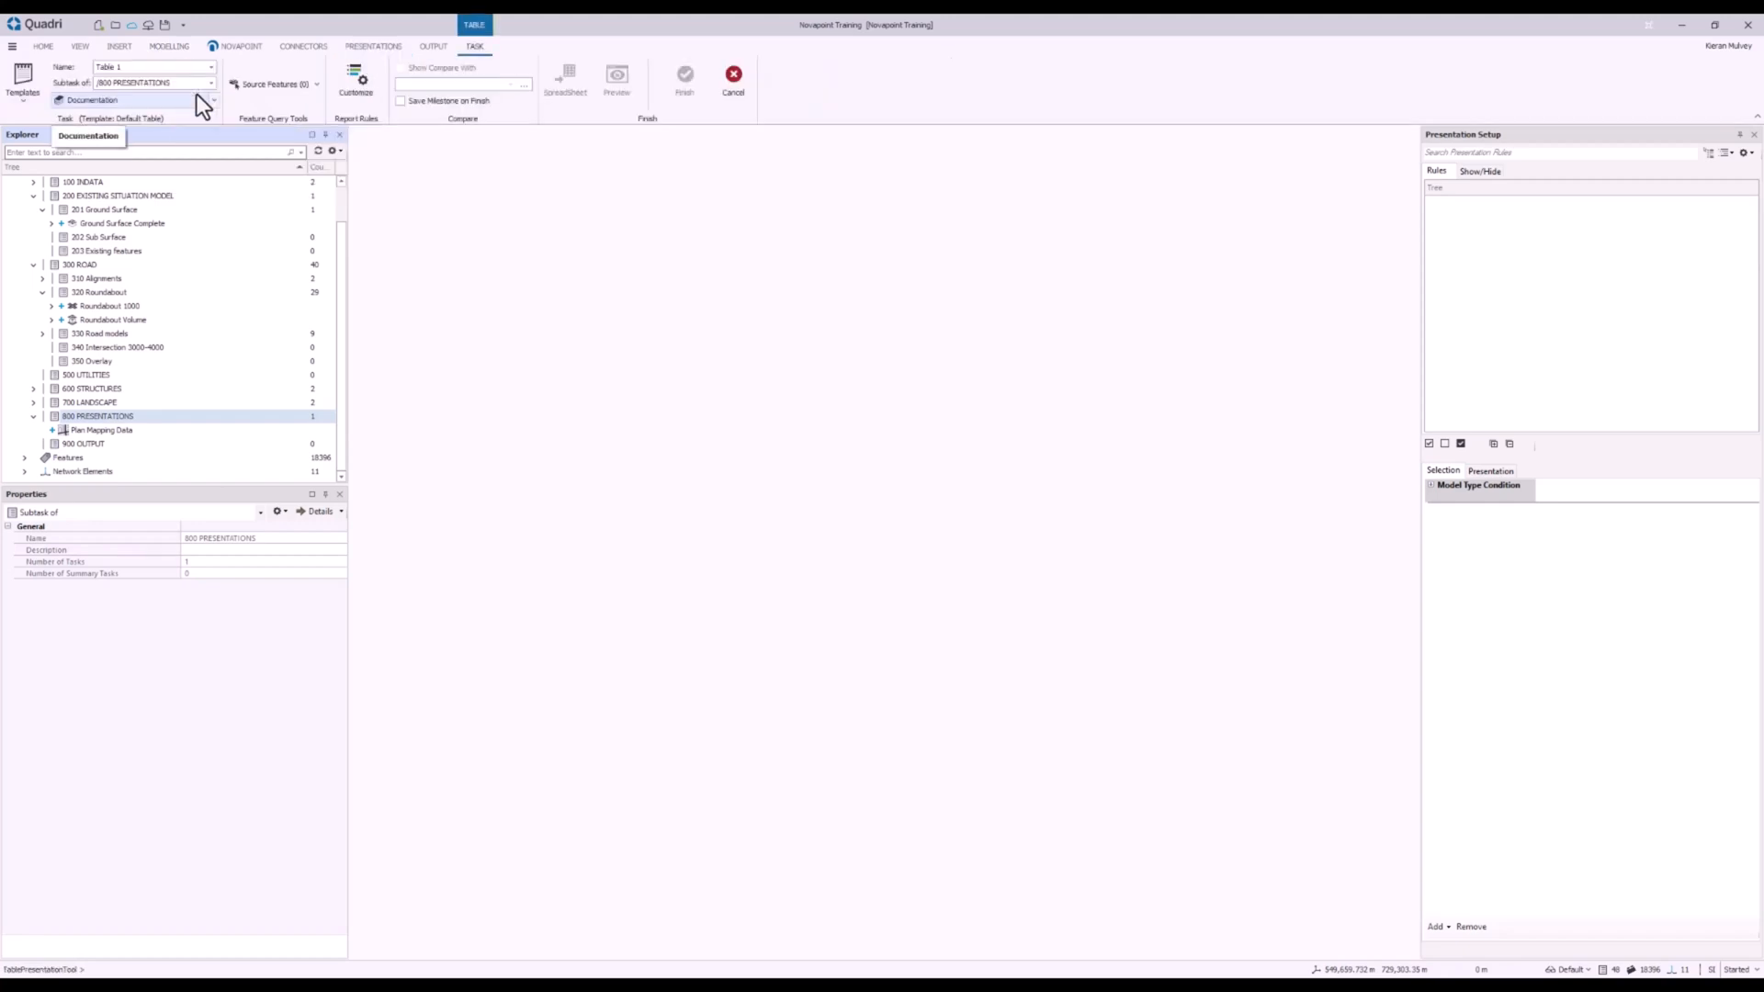
double_click(135, 66)
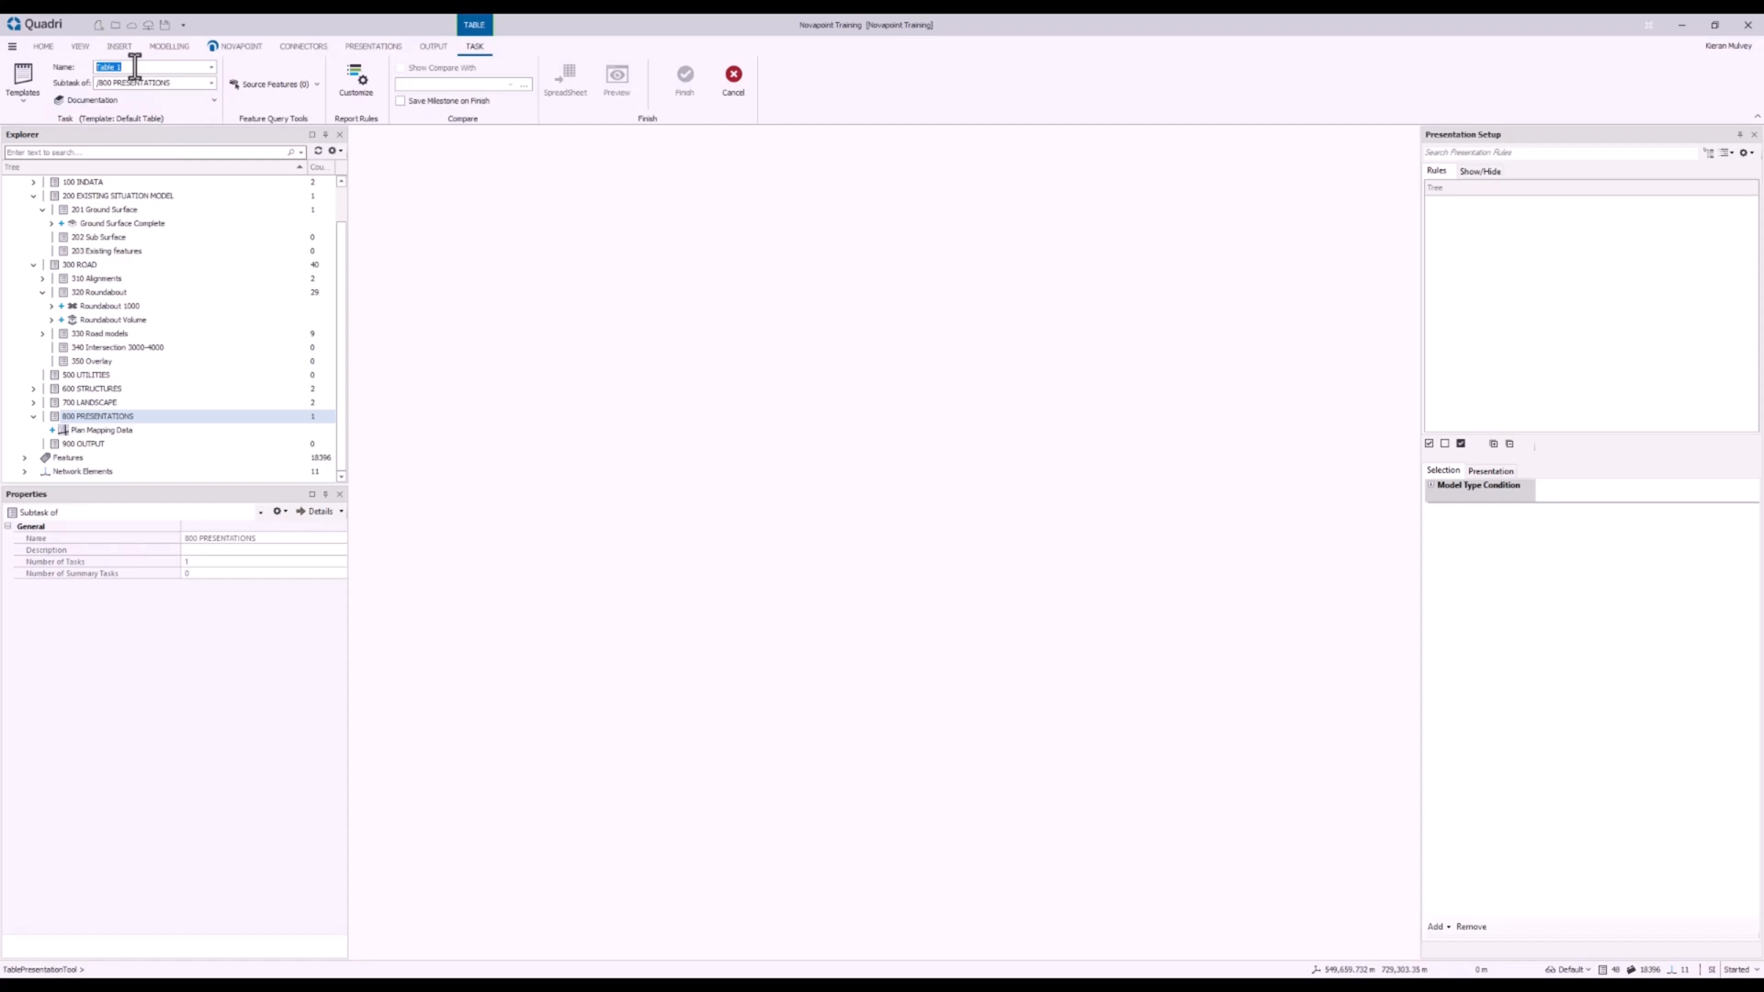
type("Takeoff")
- Query the table's source features from the Roundabout Volume and Roundabout 1000 tasks and all Road model tasks
left_click(277, 86)
left_click_drag(450, 95, 478, 86)
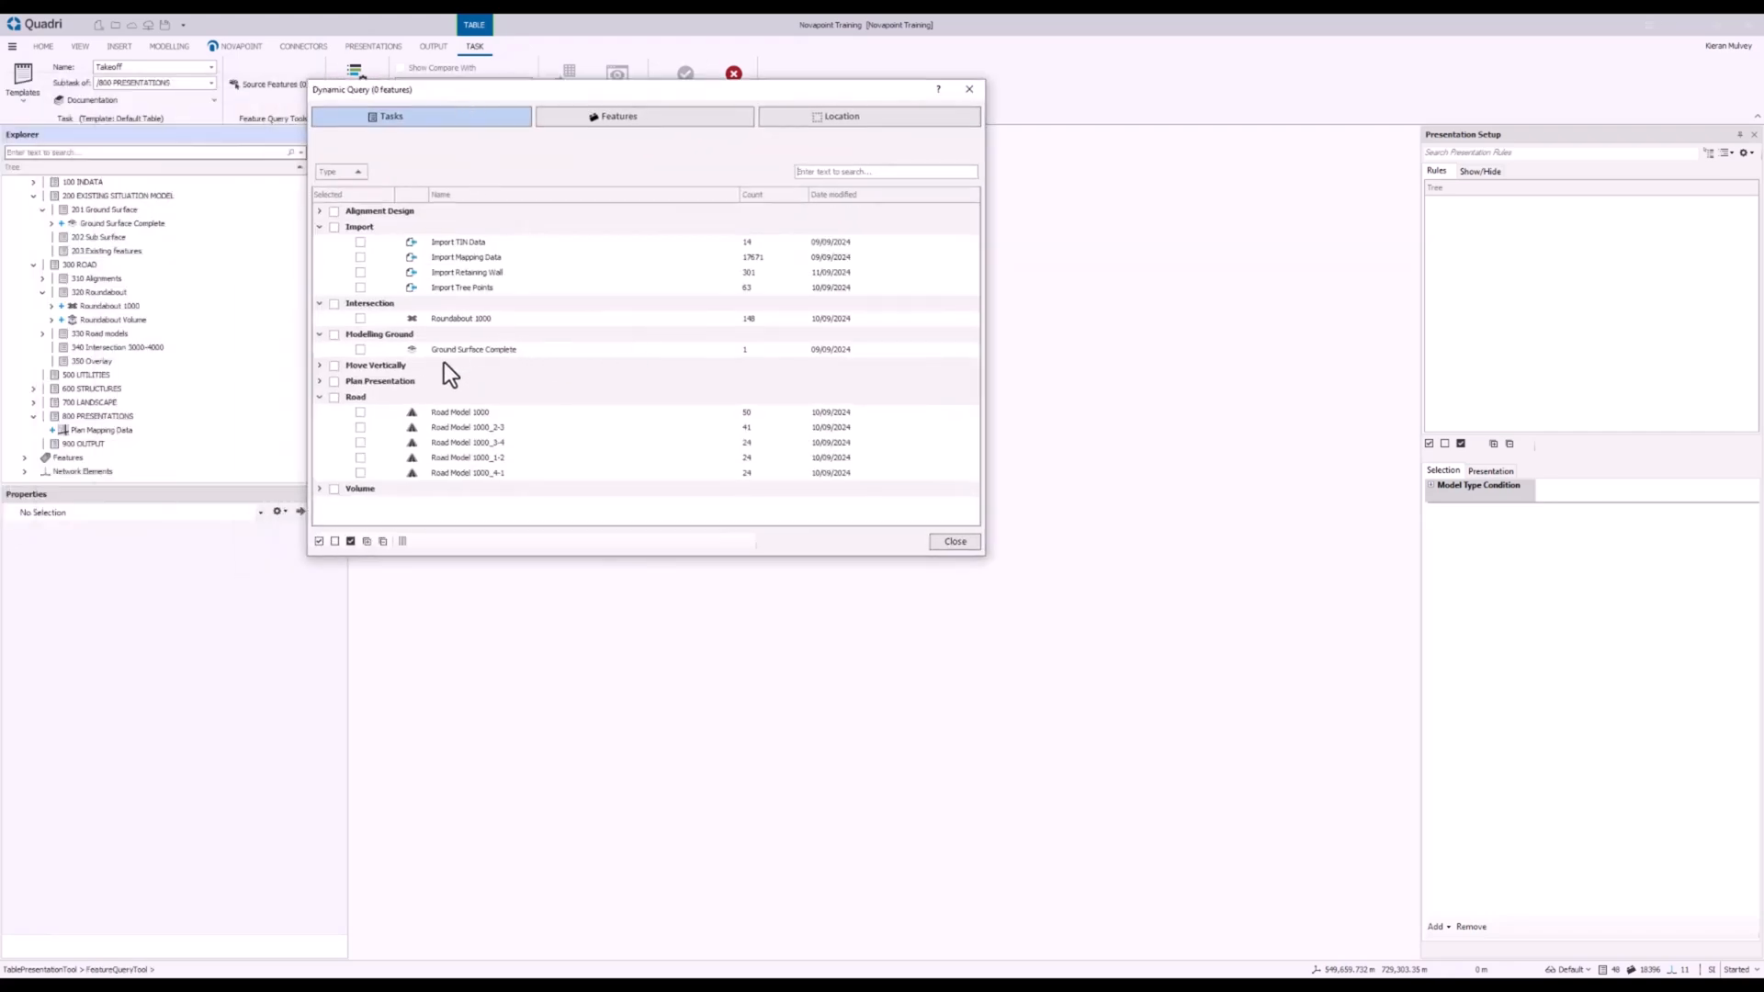
left_click(319, 489)
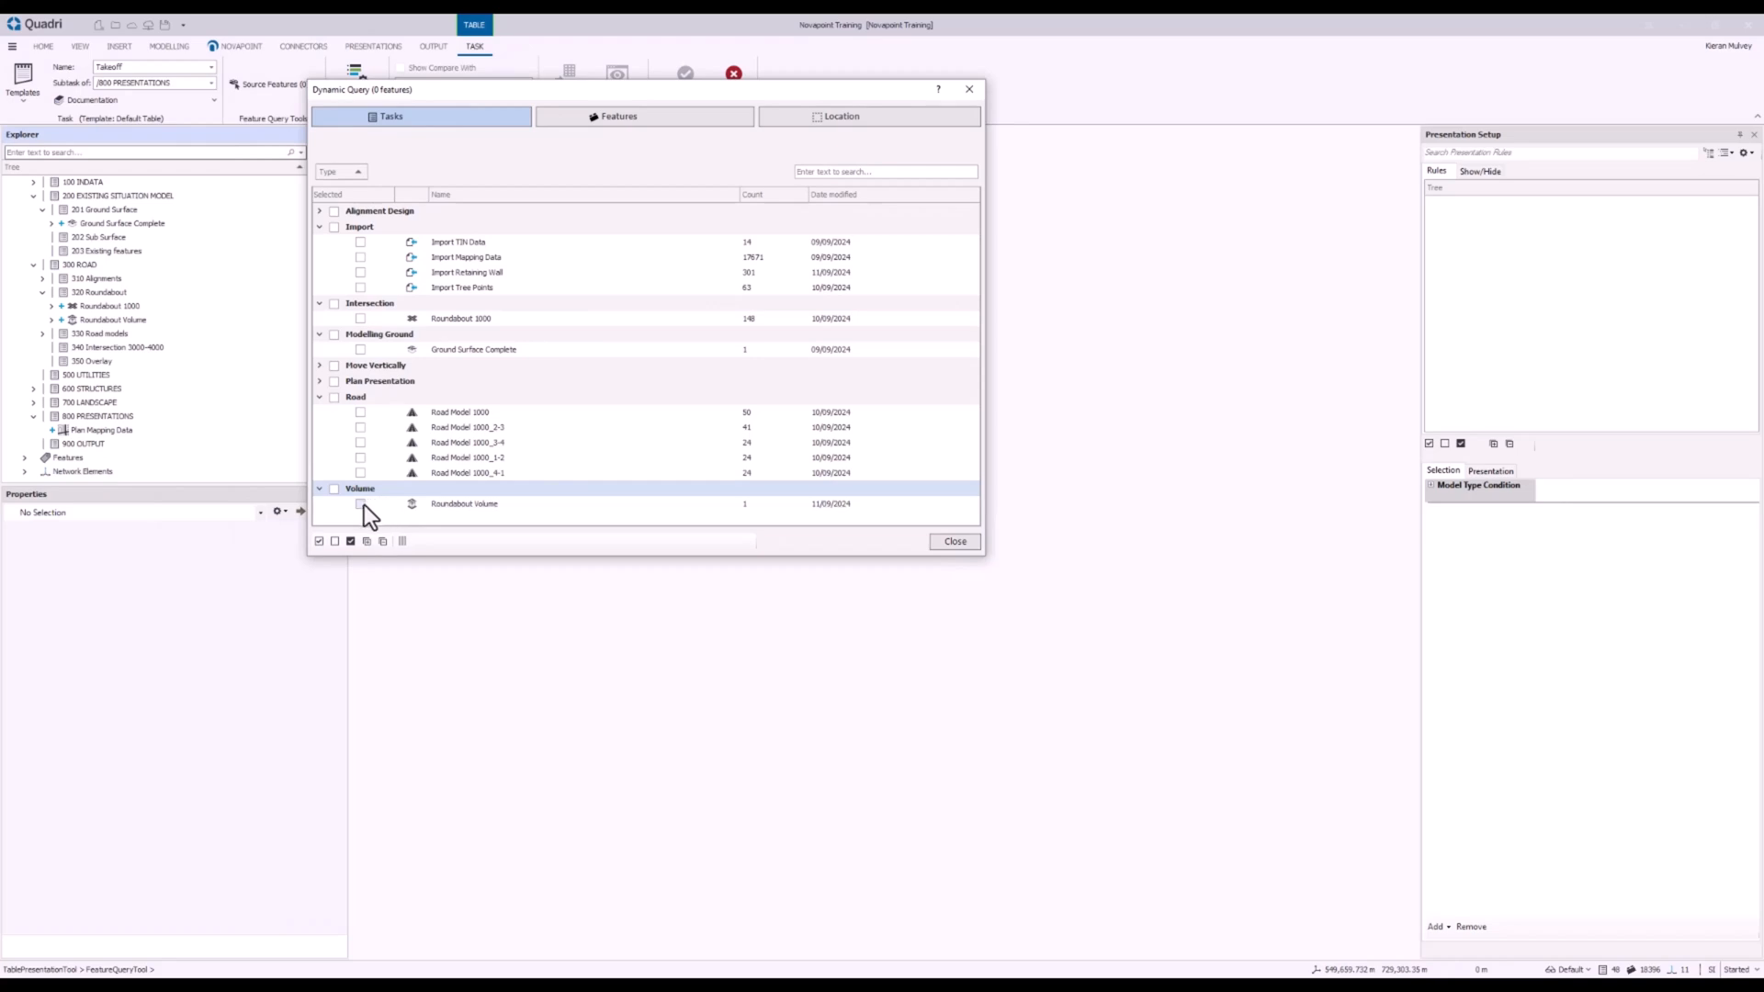
left_click(360, 504)
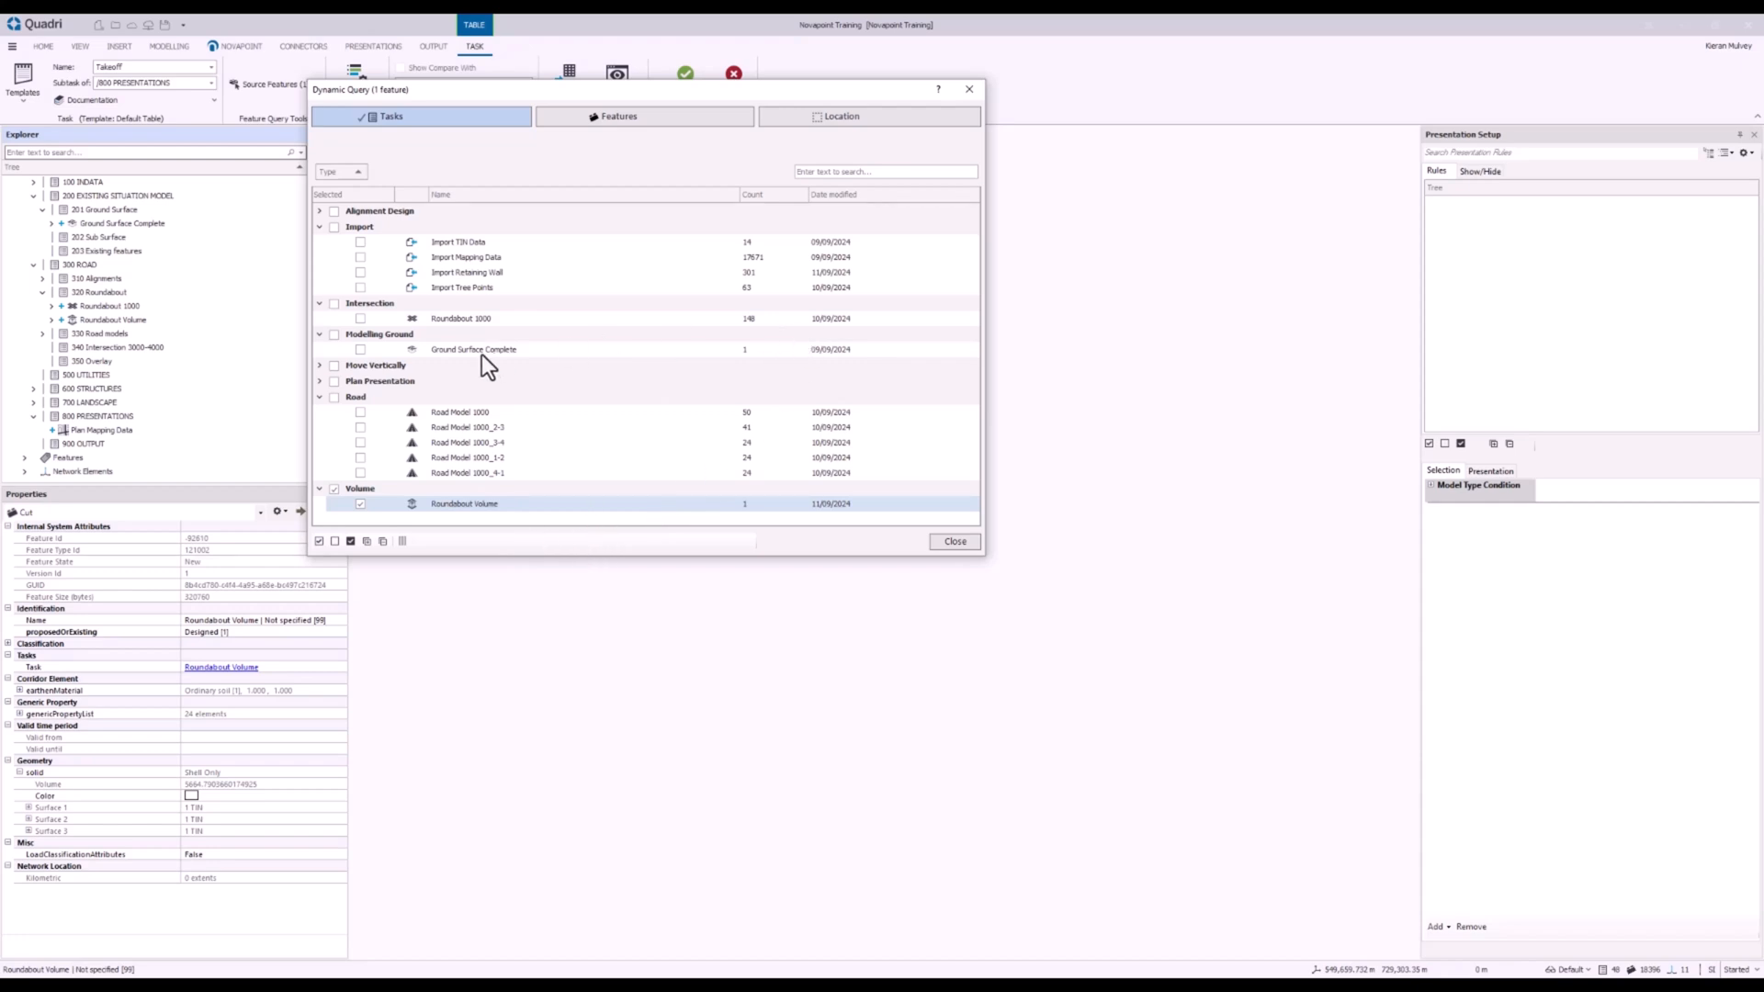
left_click(358, 318)
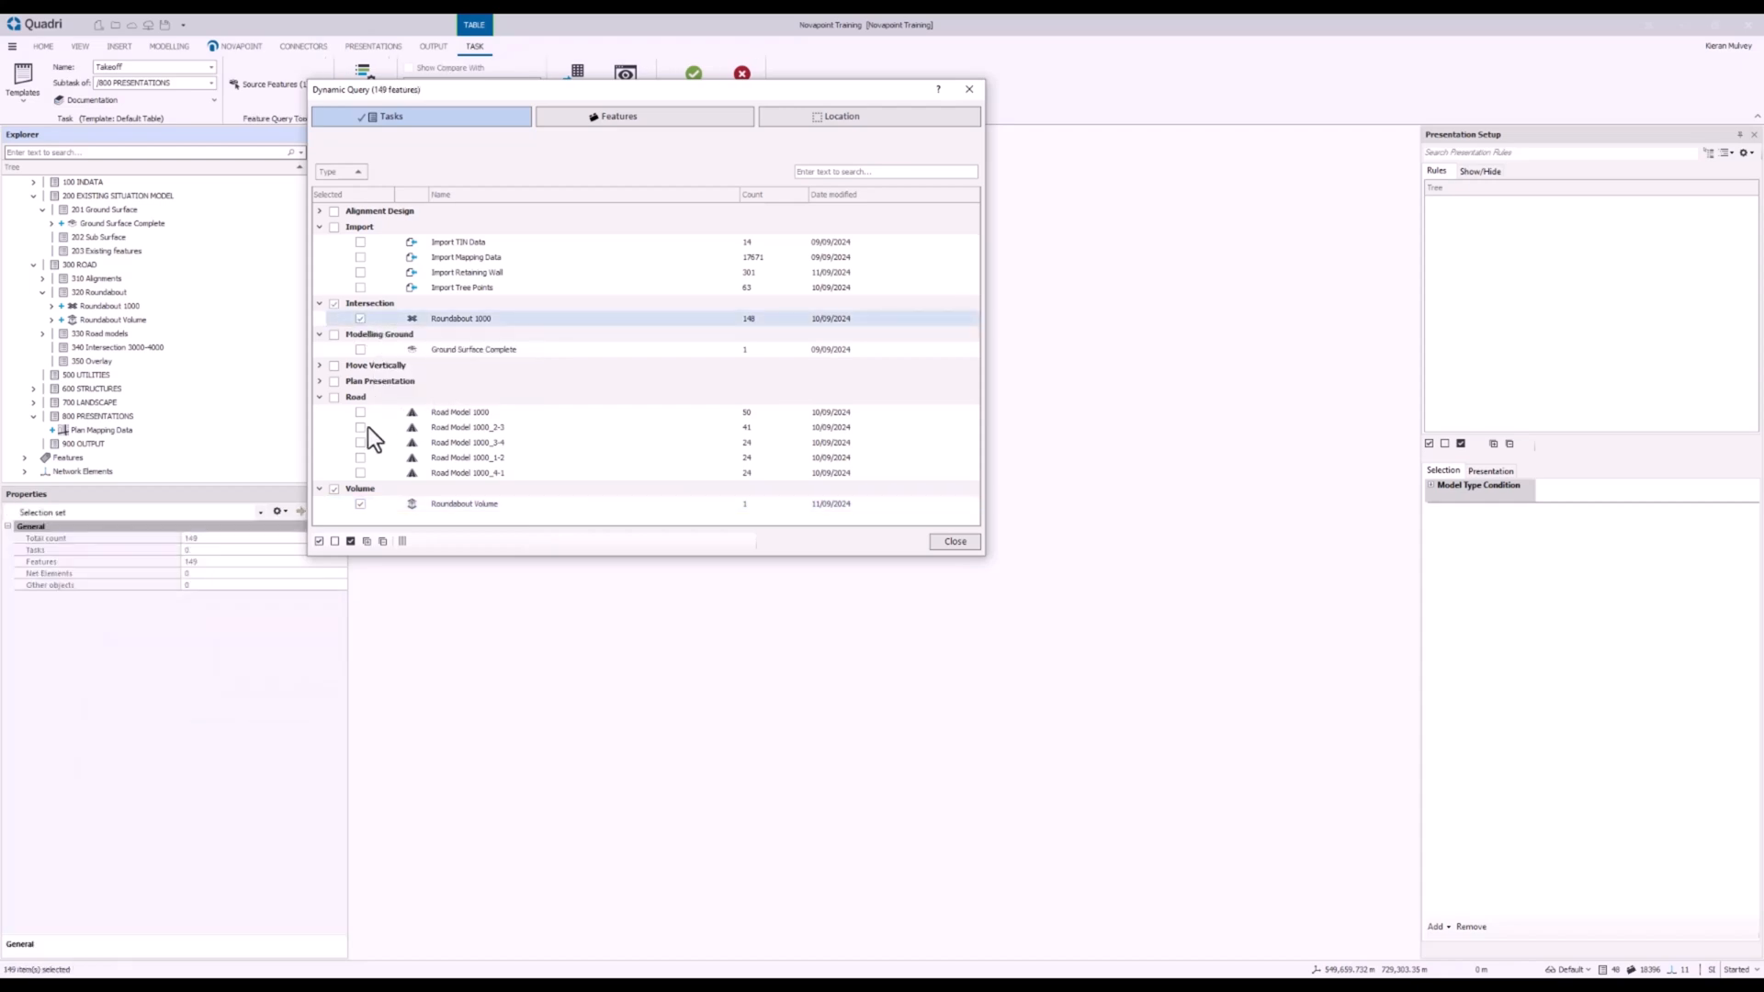
left_click(334, 398)
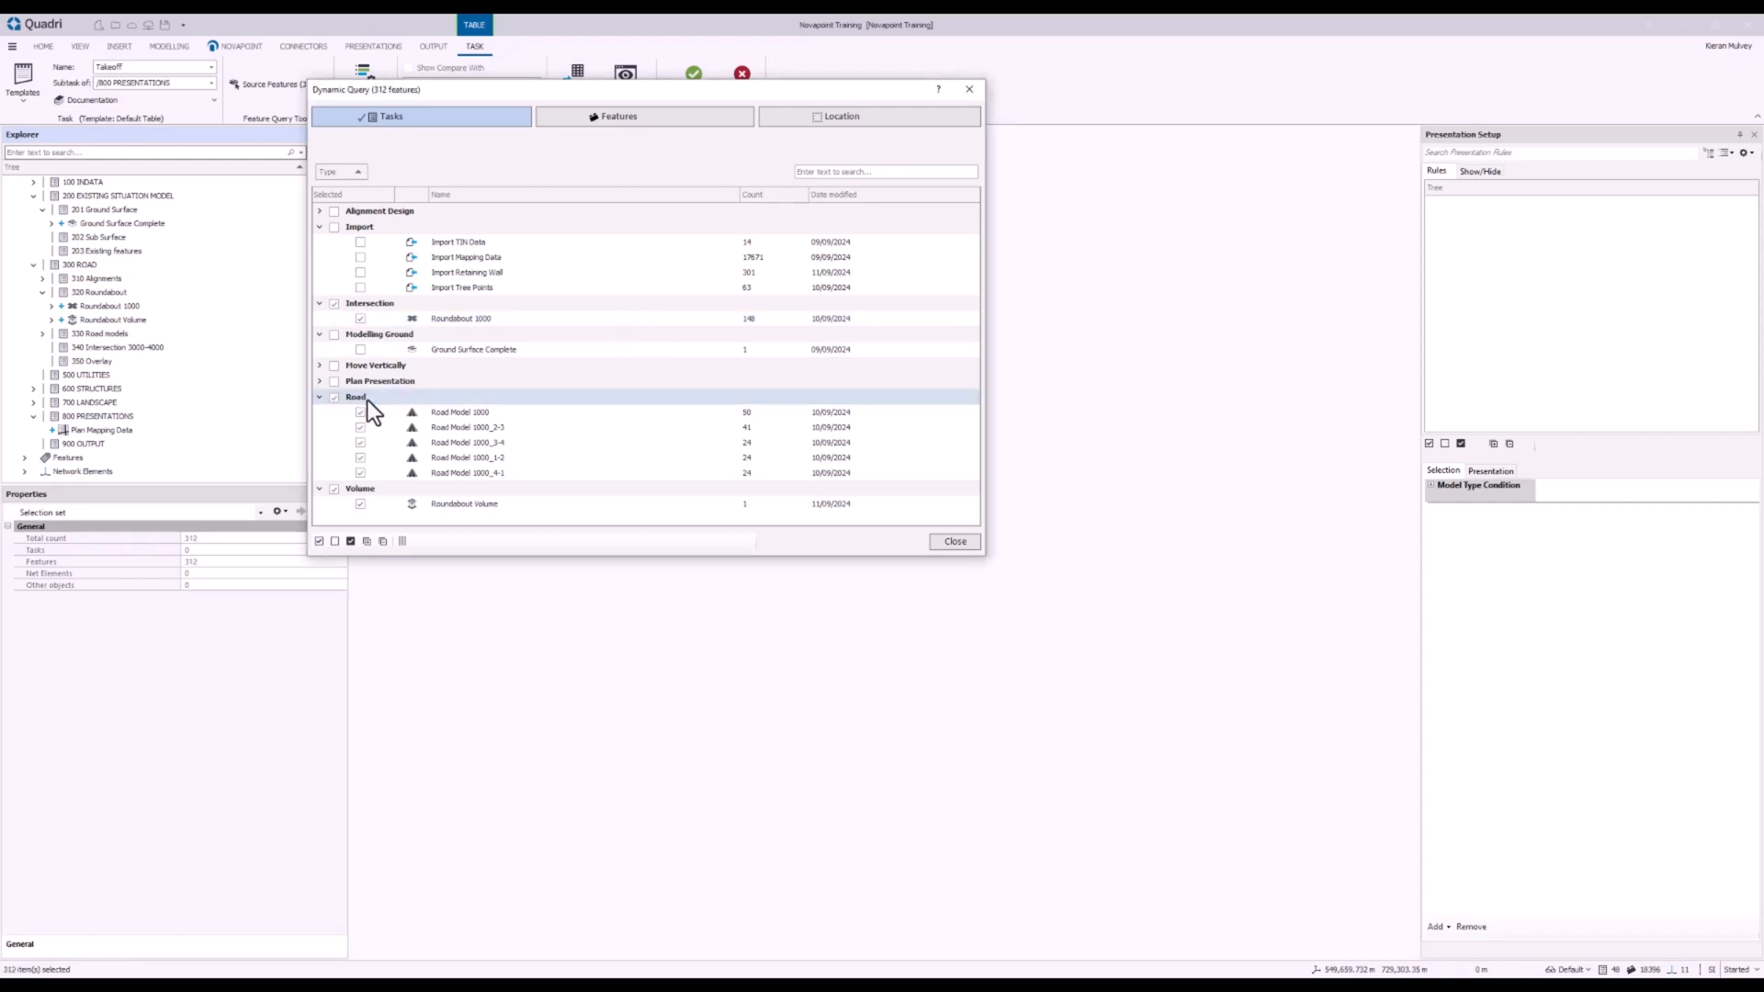
- Ungroup the query's feature type list and limit the source features to StructureLayer and Cut
left_click(621, 116)
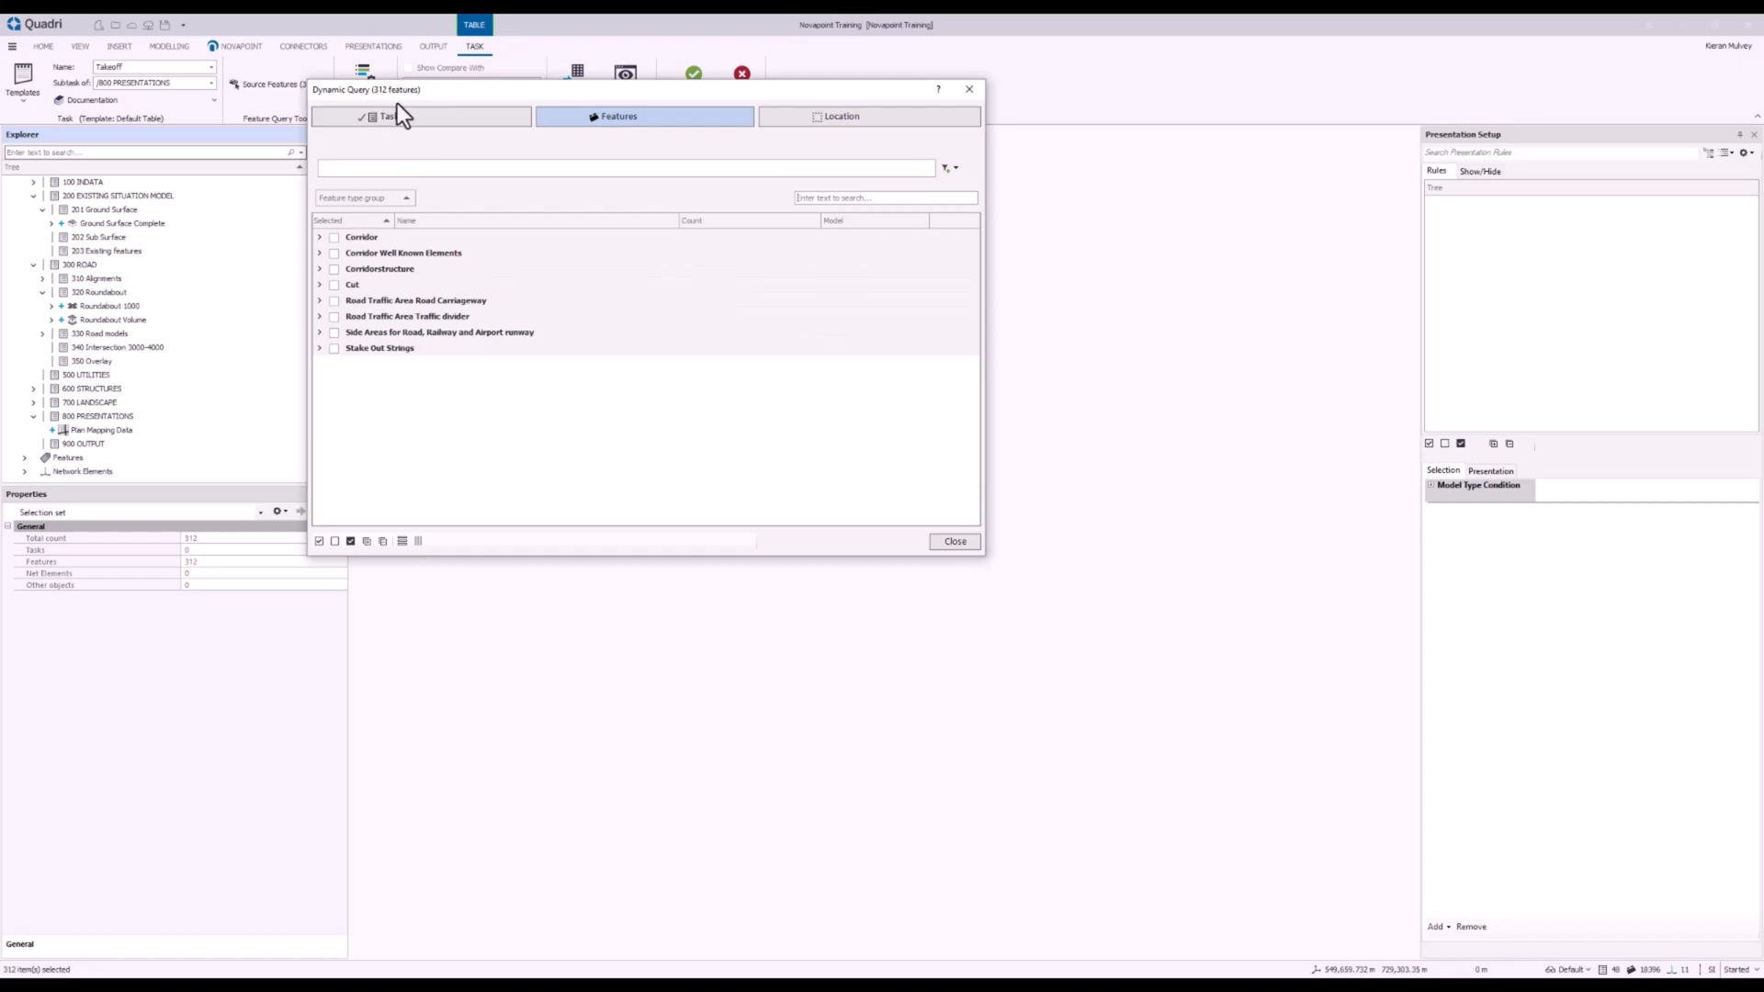
left_click_drag(388, 196, 401, 217)
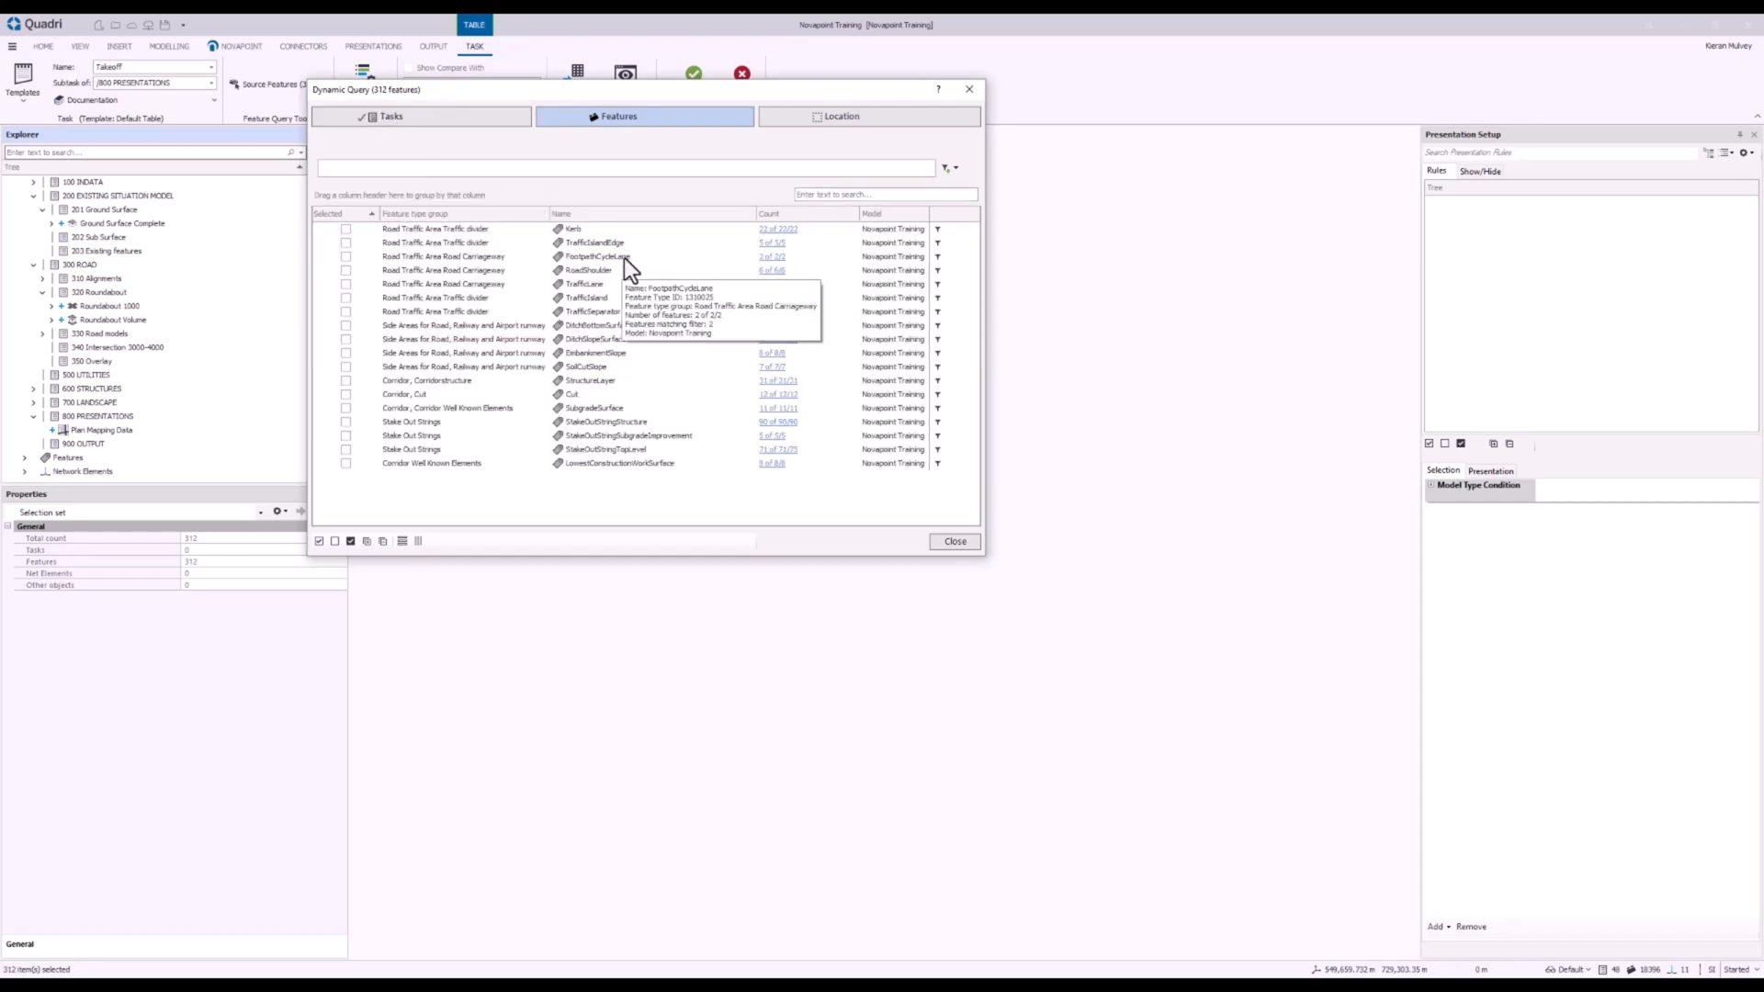
left_click(589, 383)
left_click(346, 381)
left_click(346, 395)
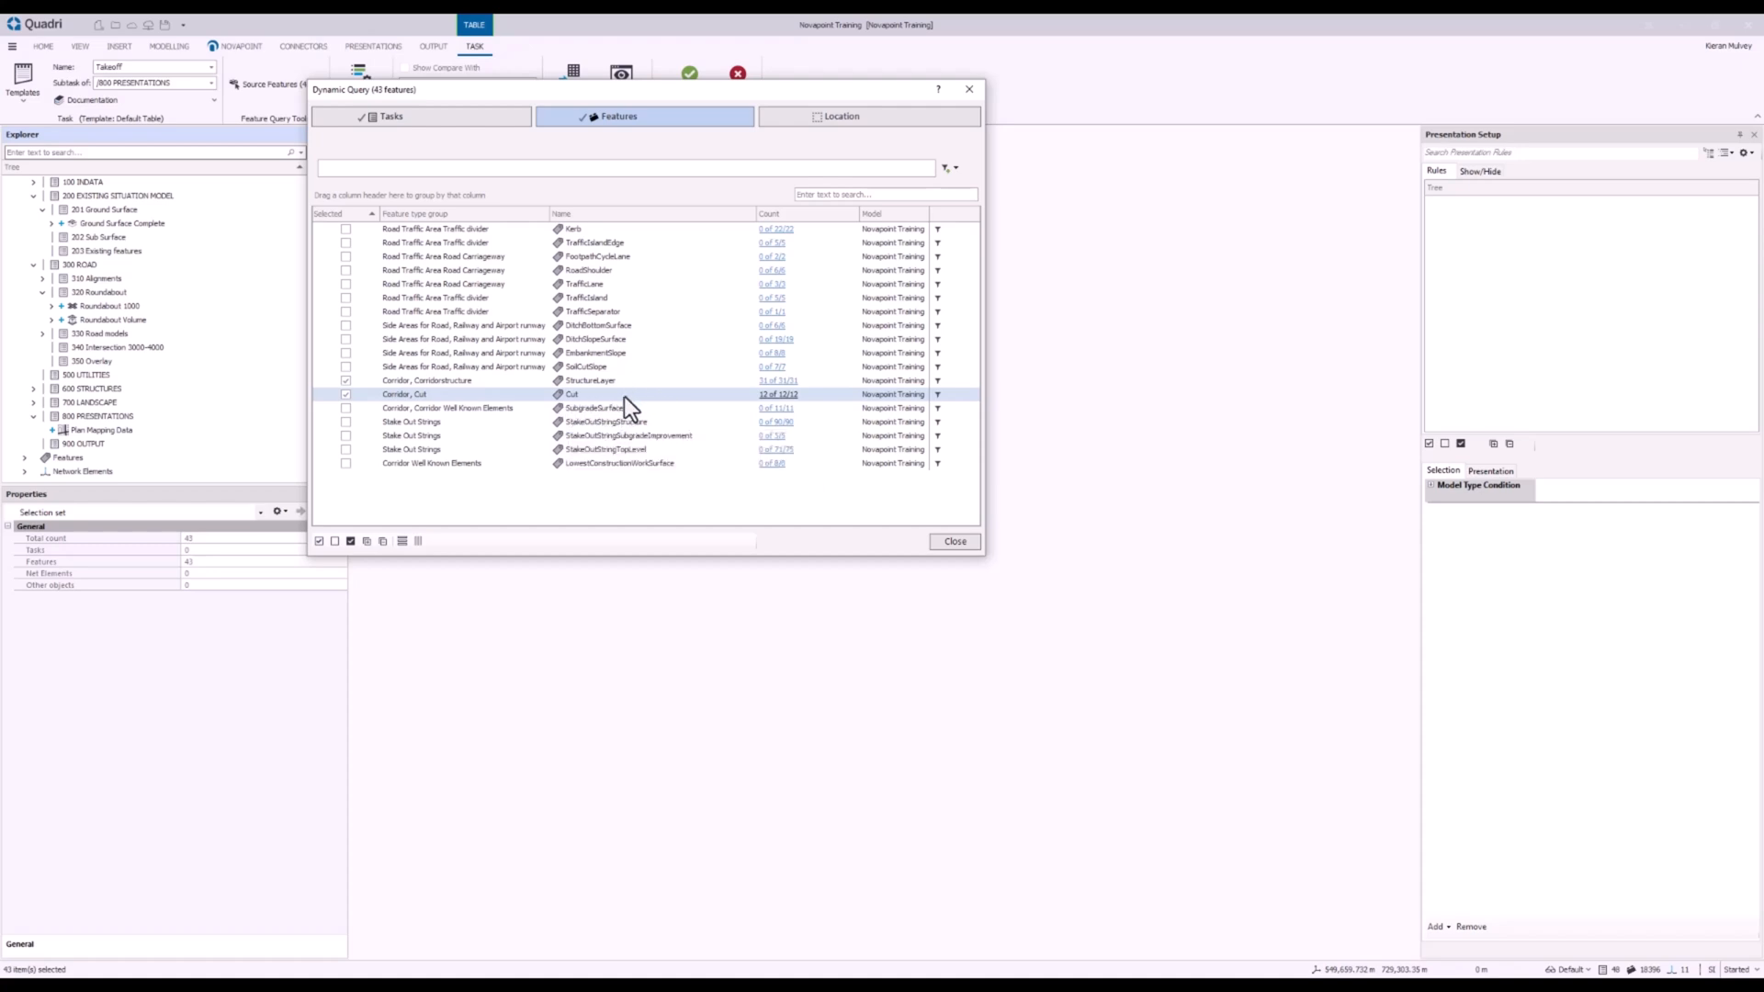
left_click(964, 541)
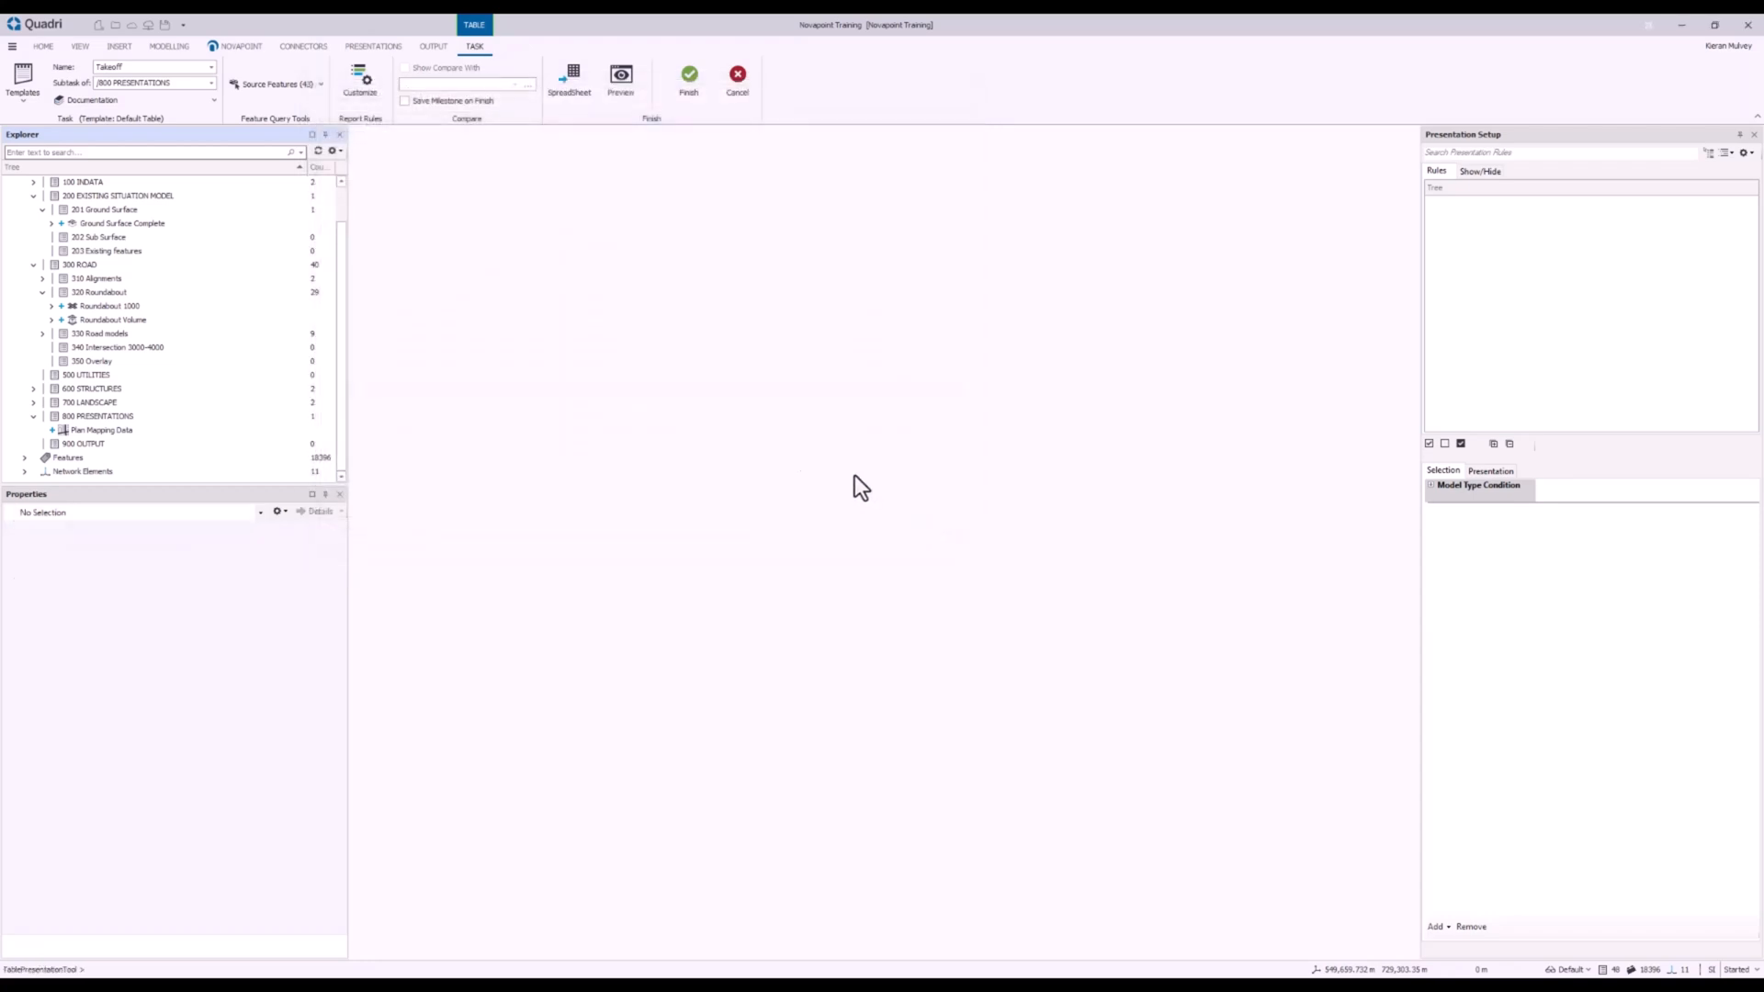
- Set the table presentation's grouping to Task as last sub-grouping and preview the Cut and StructureLayer quantities per task
left_click(356, 89)
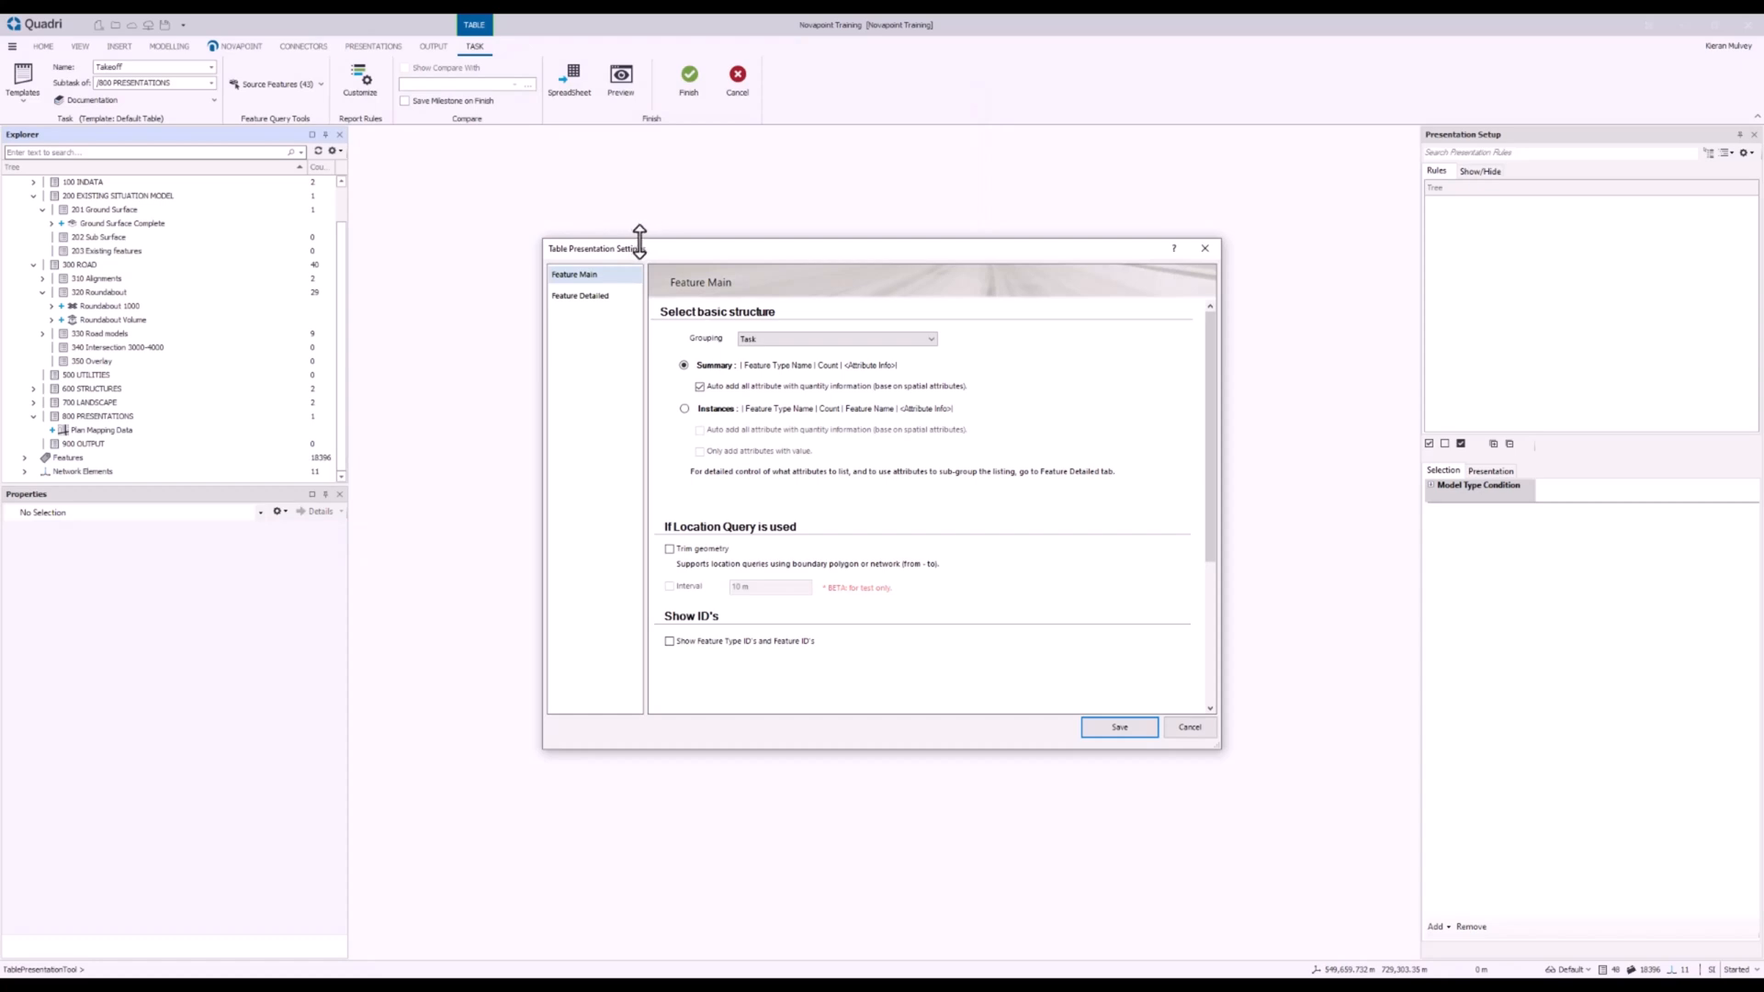
left_click_drag(637, 242, 577, 200)
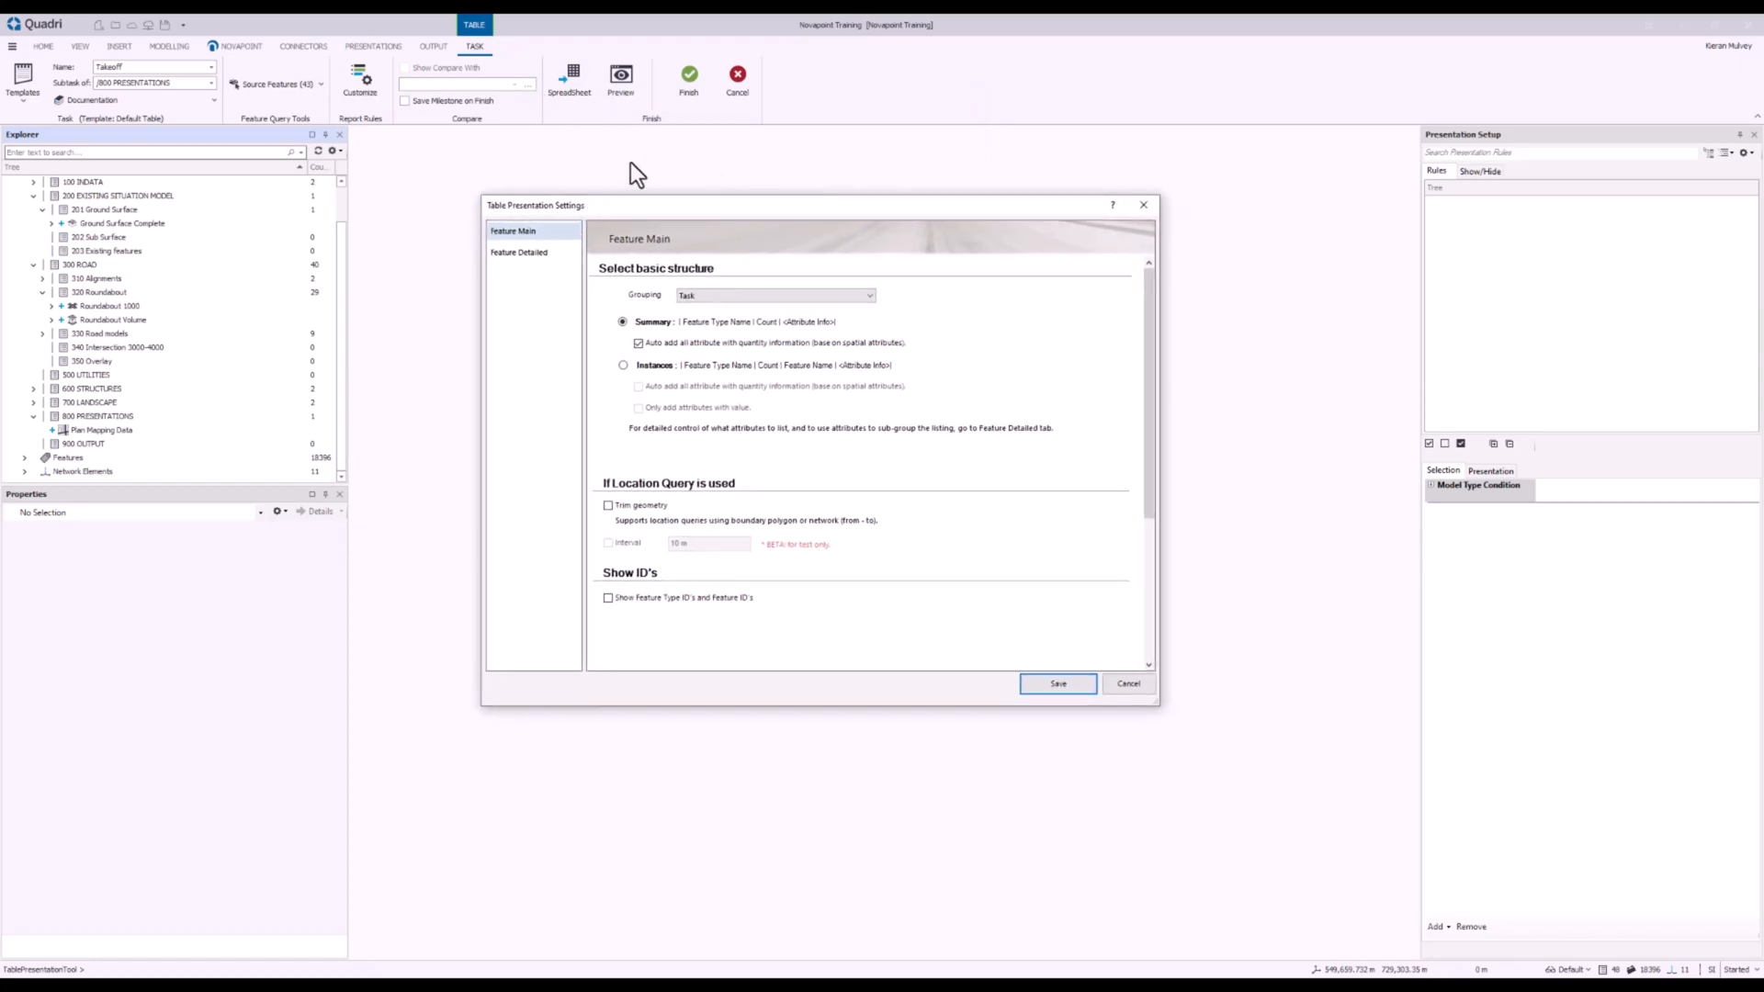
left_click(698, 294)
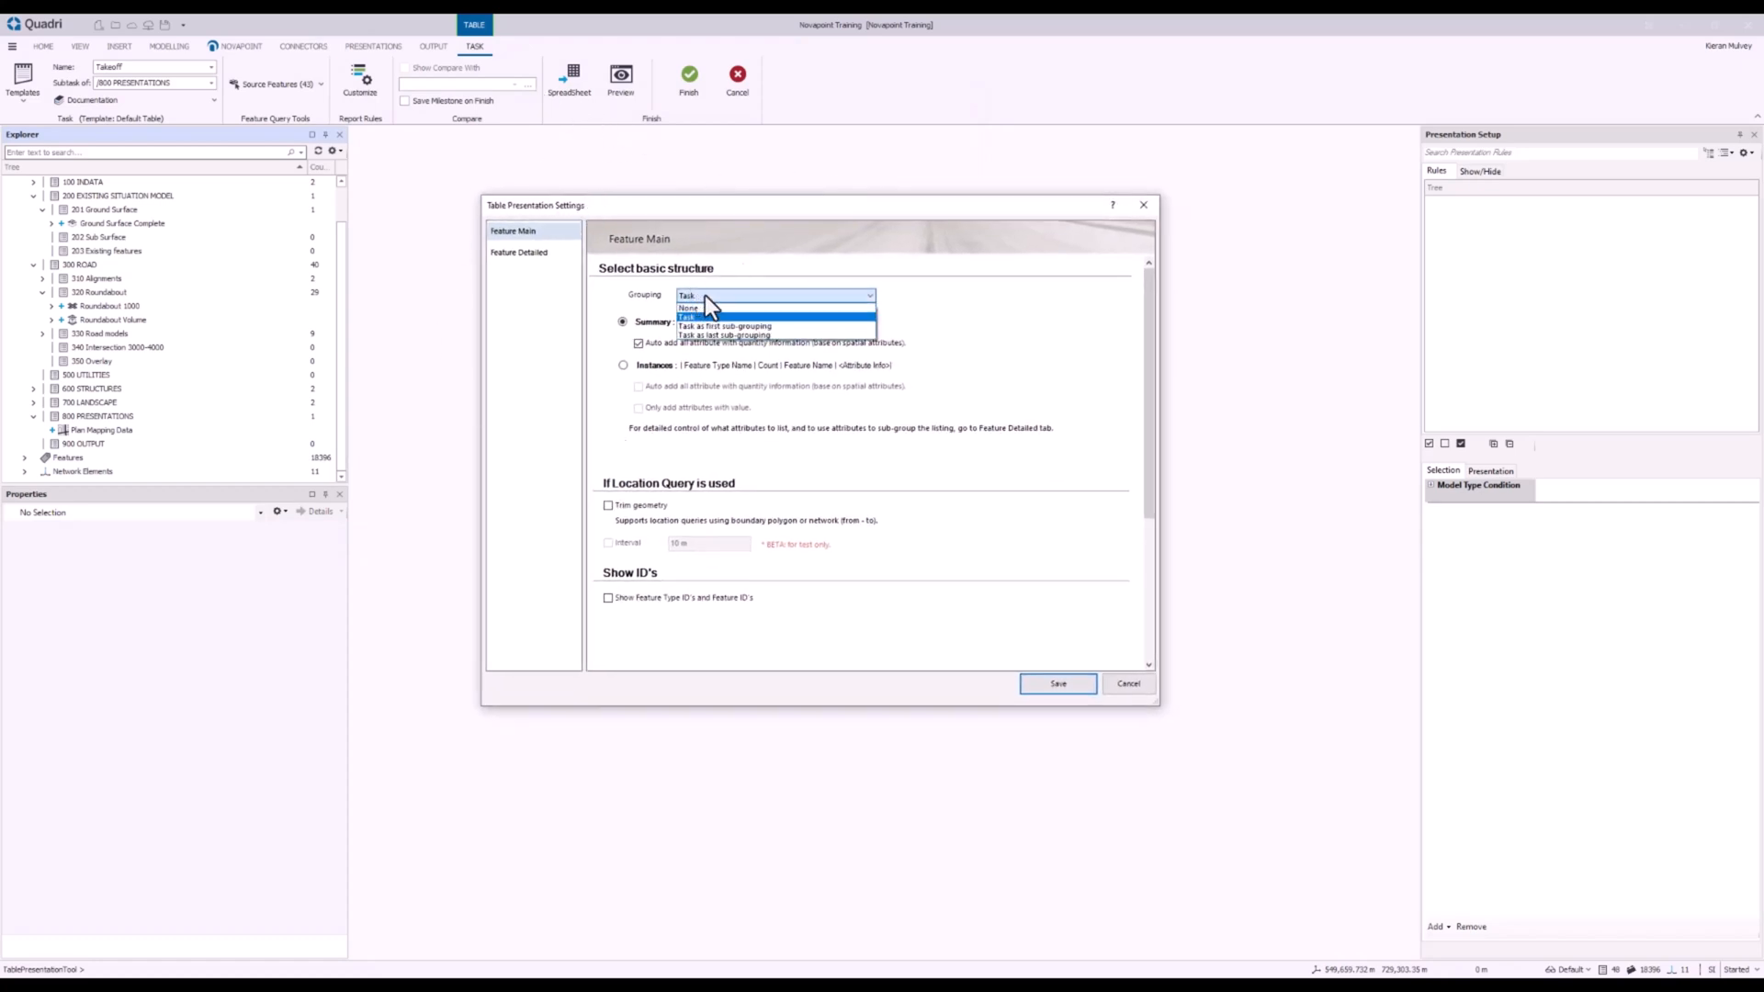
left_click(725, 333)
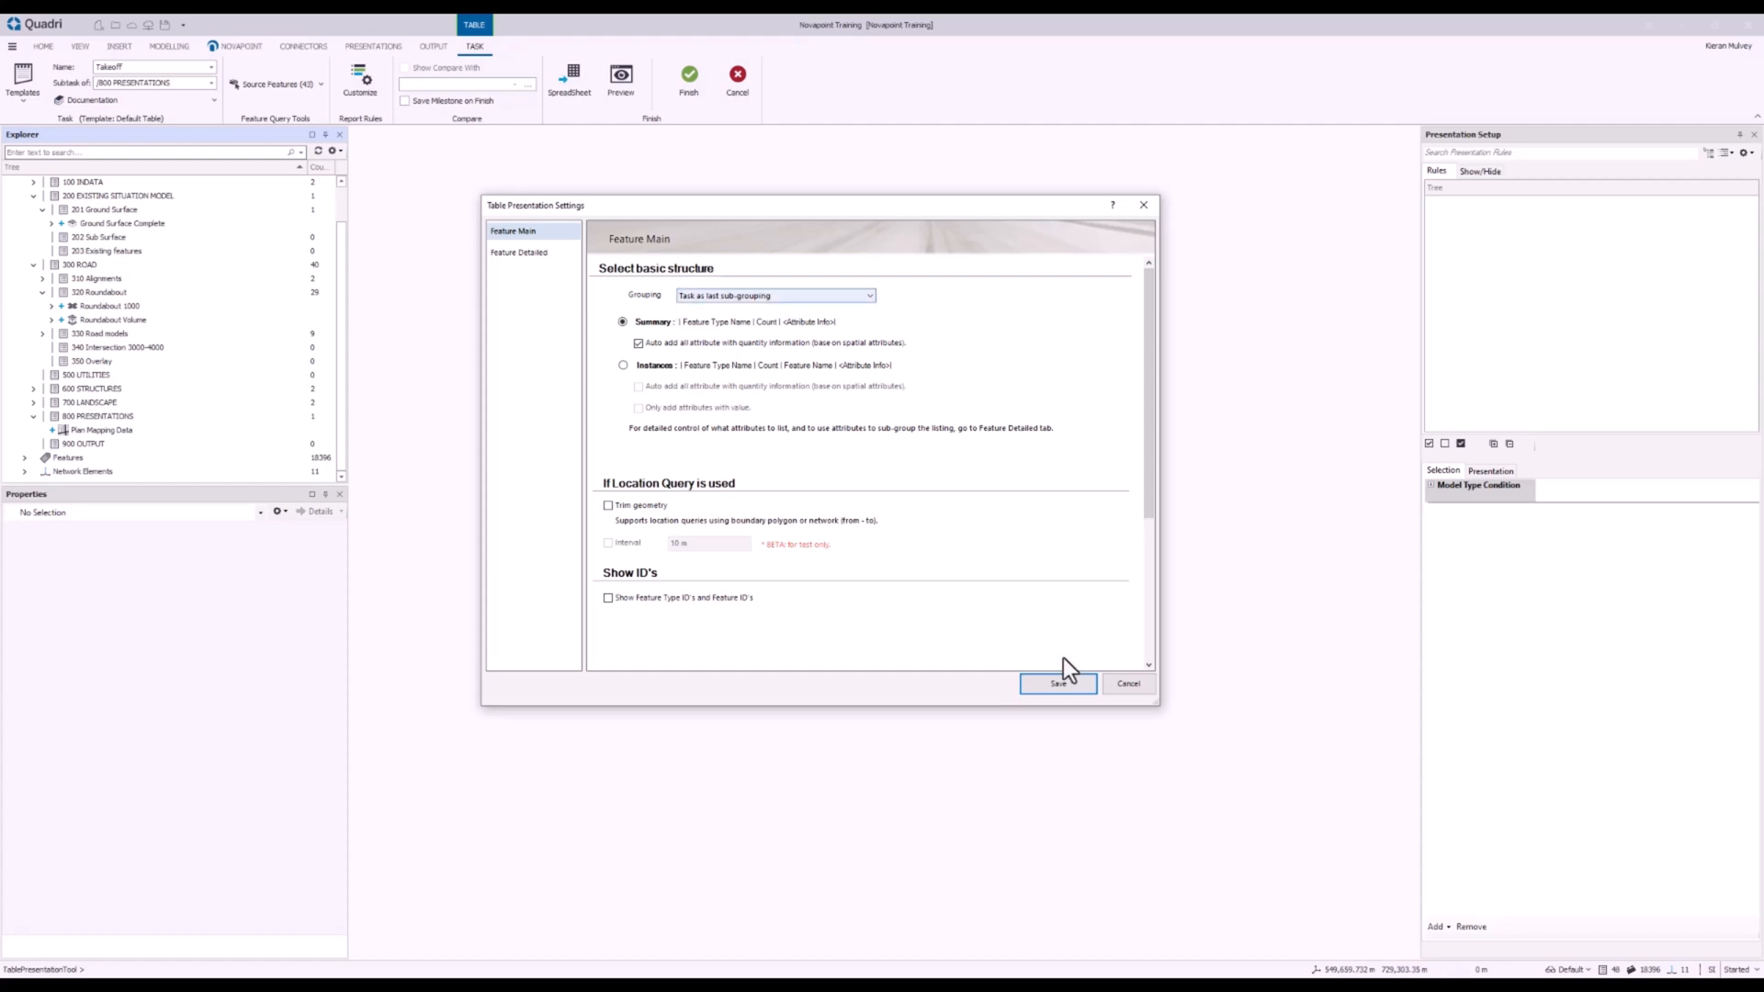
left_click(1060, 686)
left_click(630, 96)
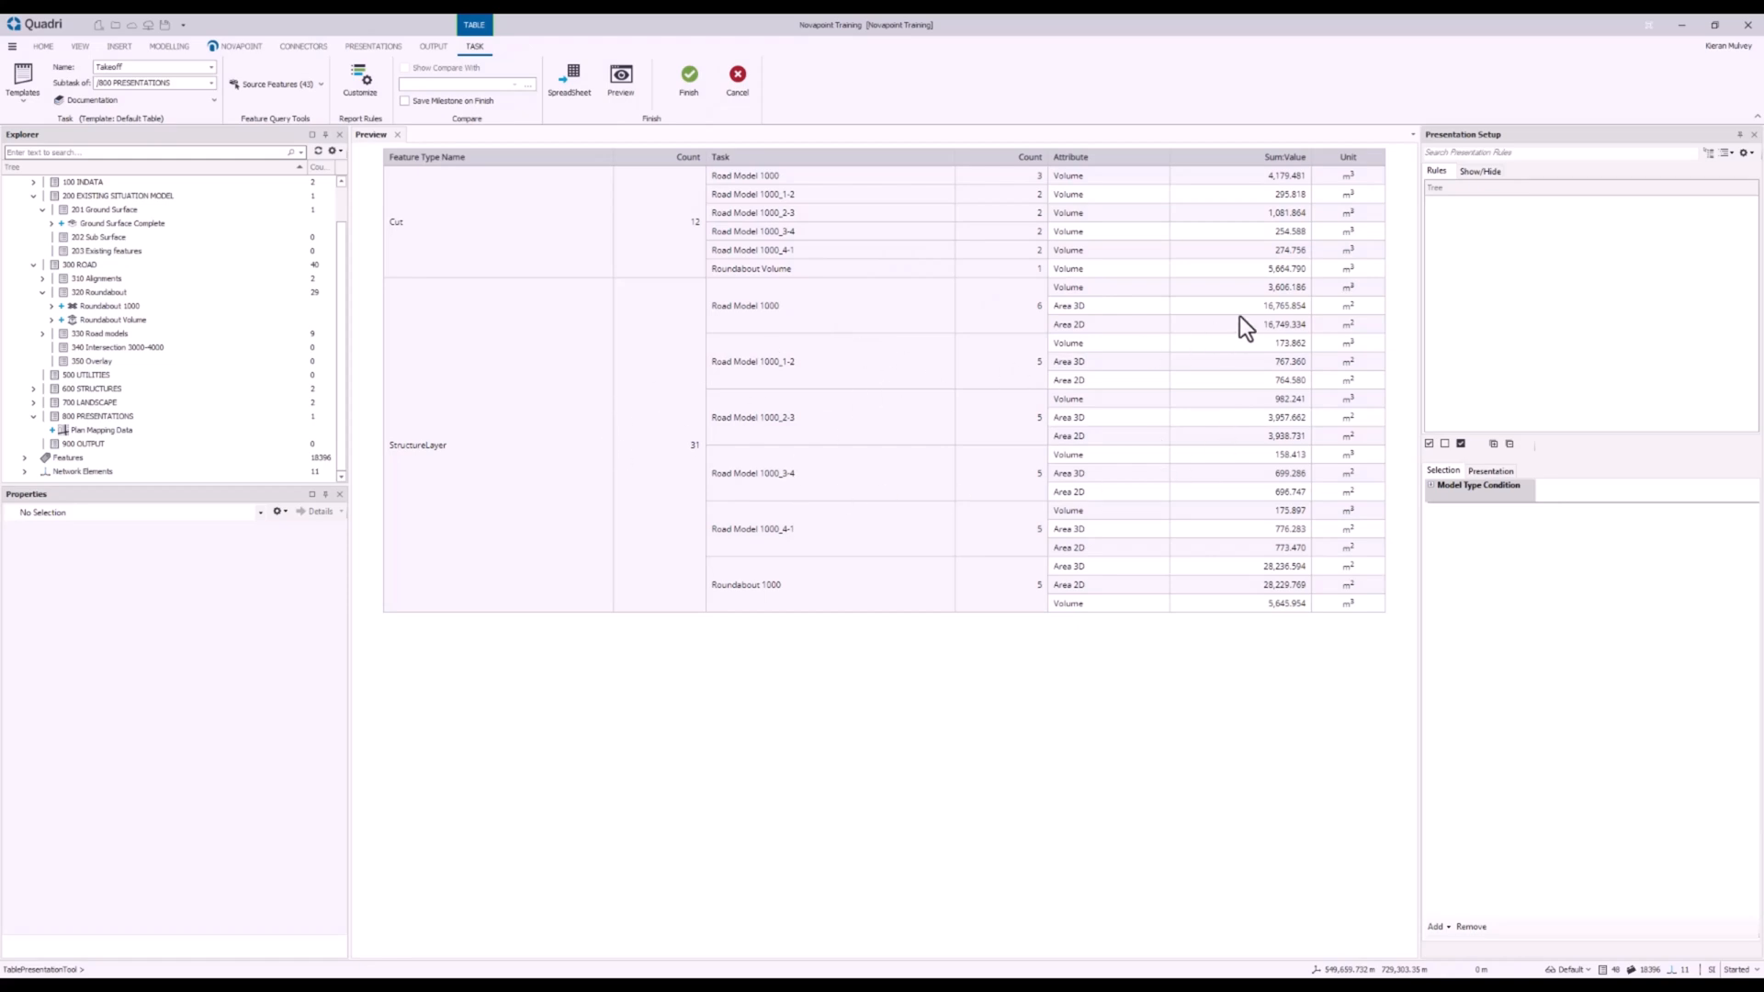
left_click_drag(779, 305, 712, 306)
left_click(789, 362)
left_click_drag(789, 419, 812, 426)
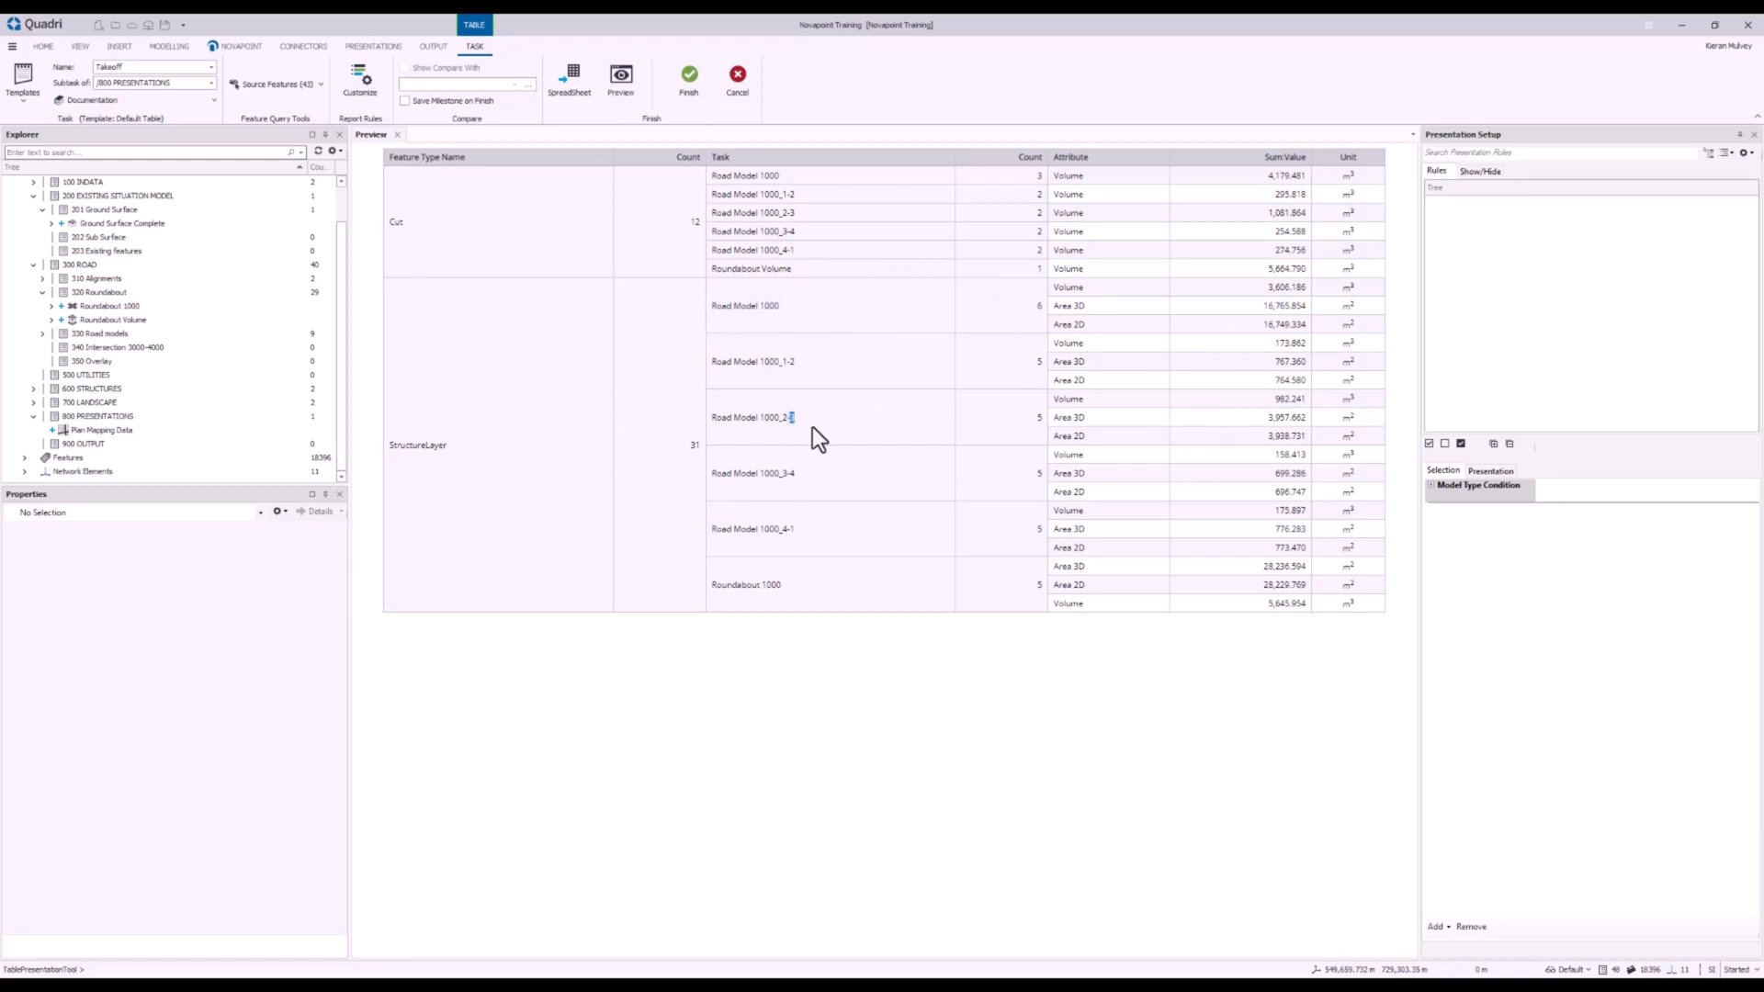
- Subgroup the StructureLayer features by the layerDescription attribute and refresh the table preview
left_click(360, 81)
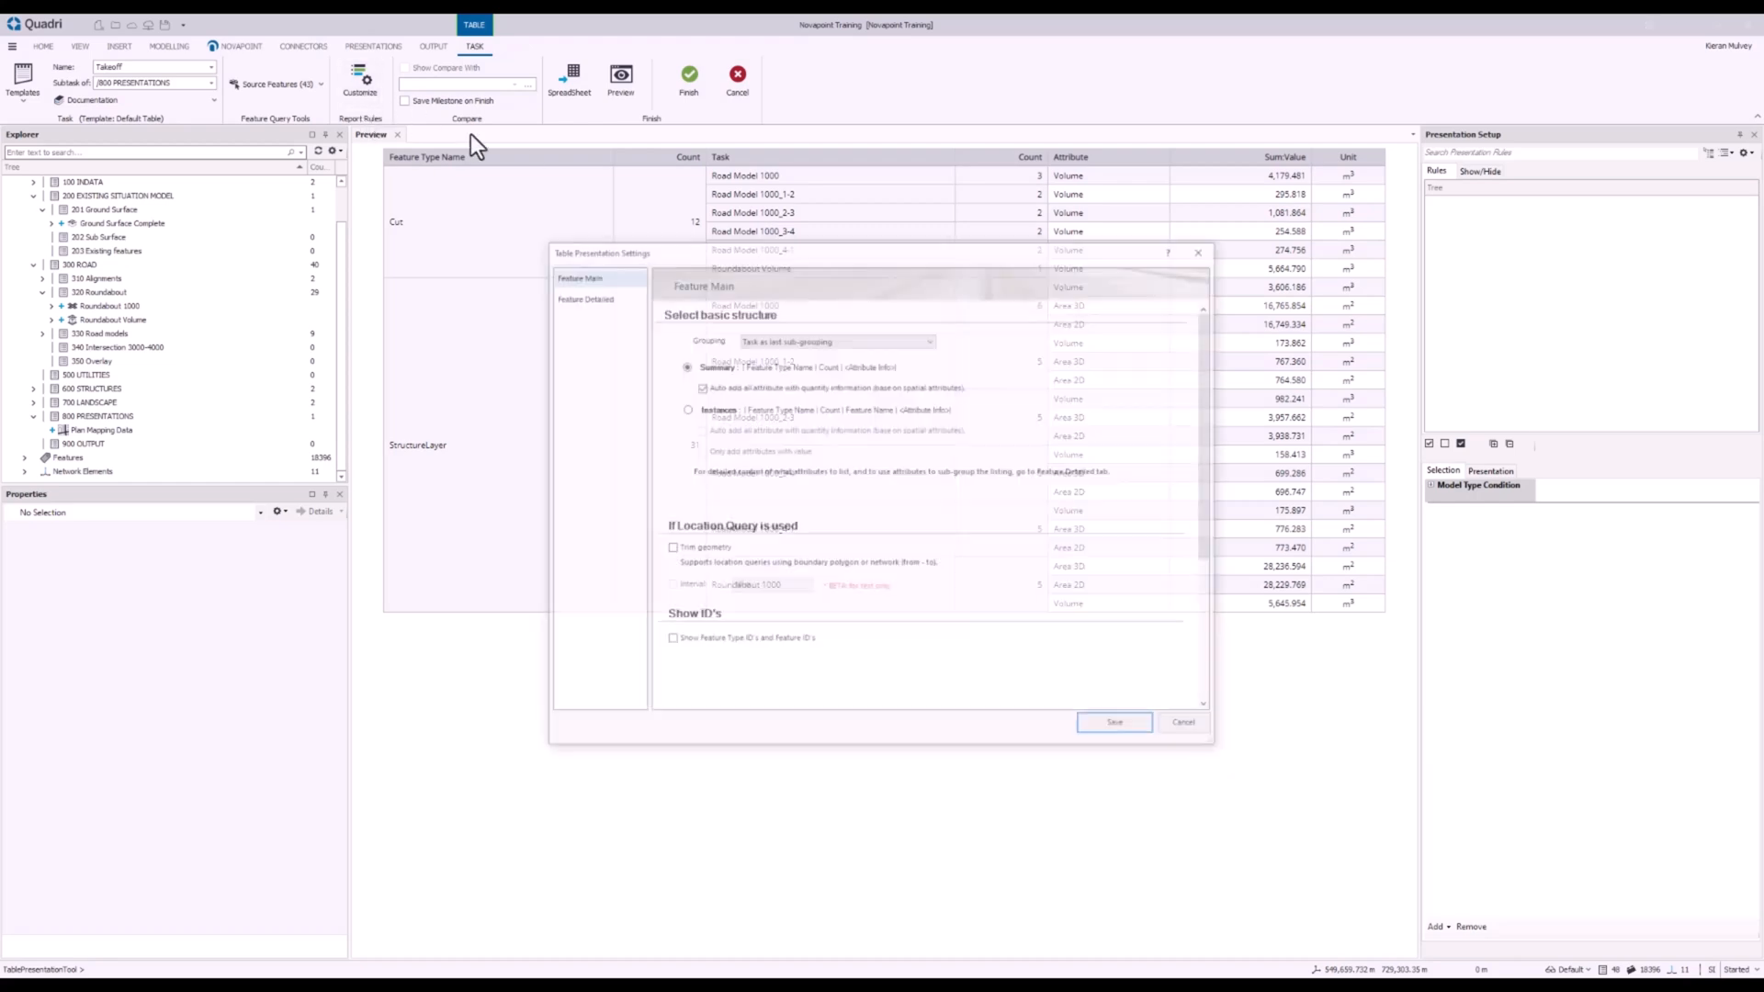
left_click(588, 299)
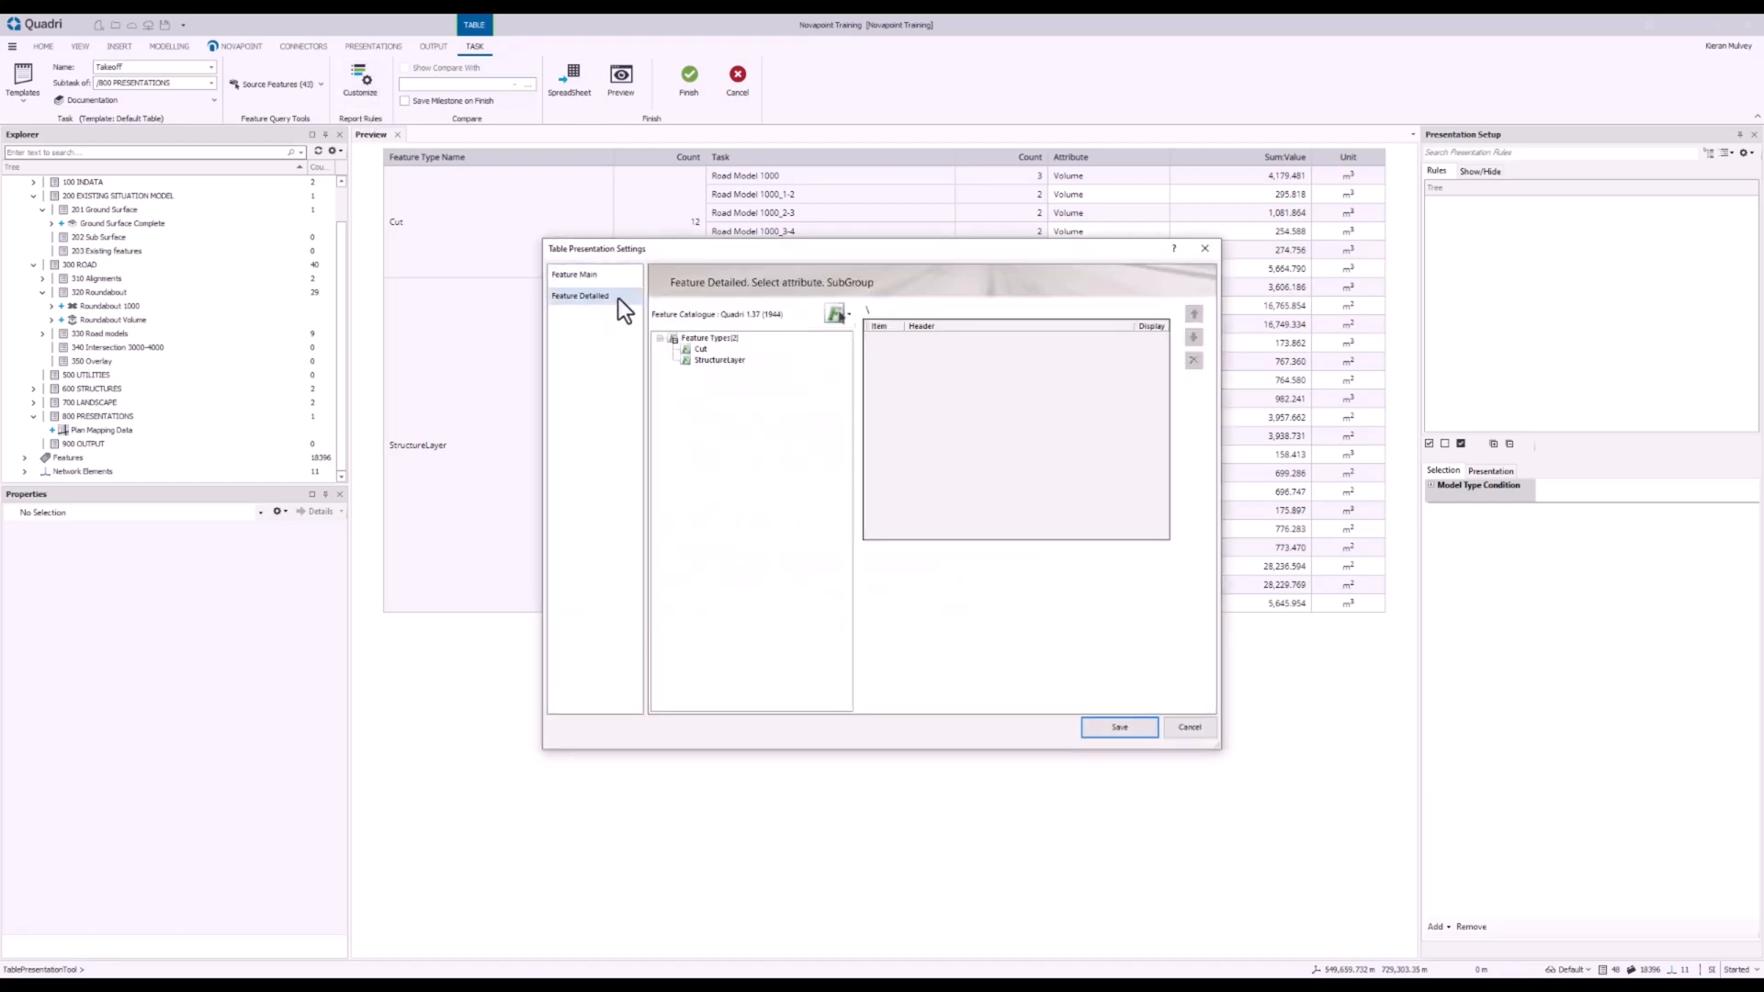
left_click(717, 360)
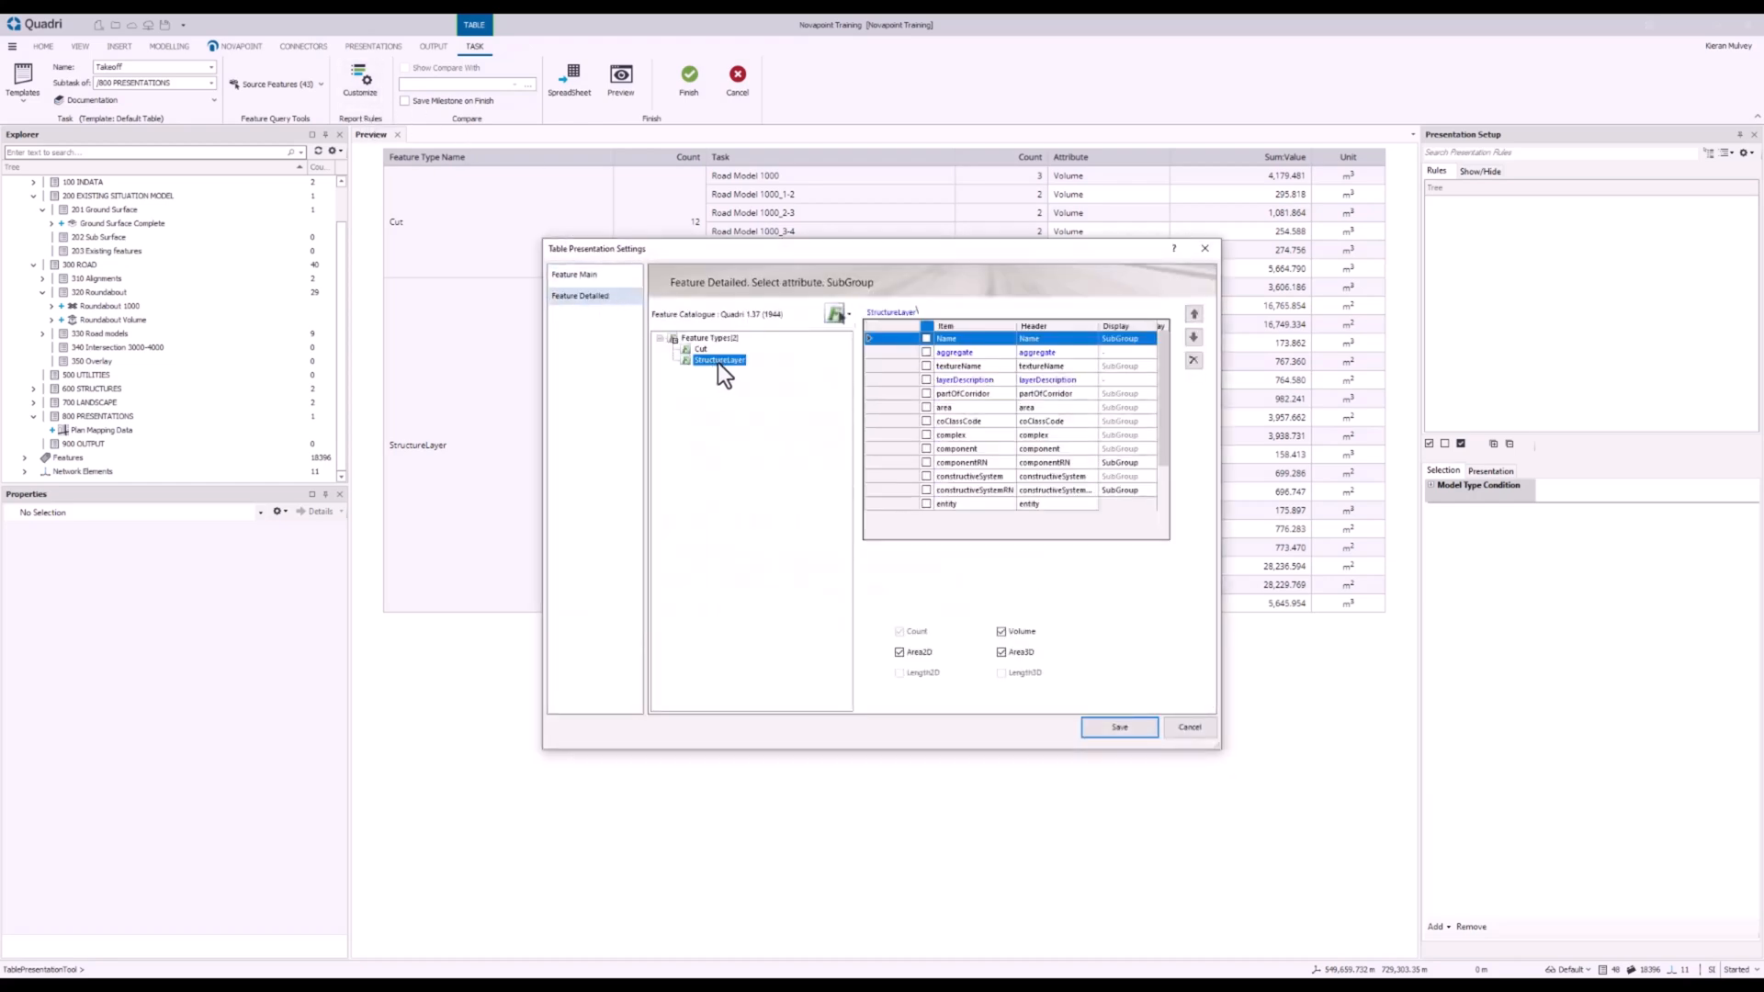
left_click(946, 381)
left_click(1121, 726)
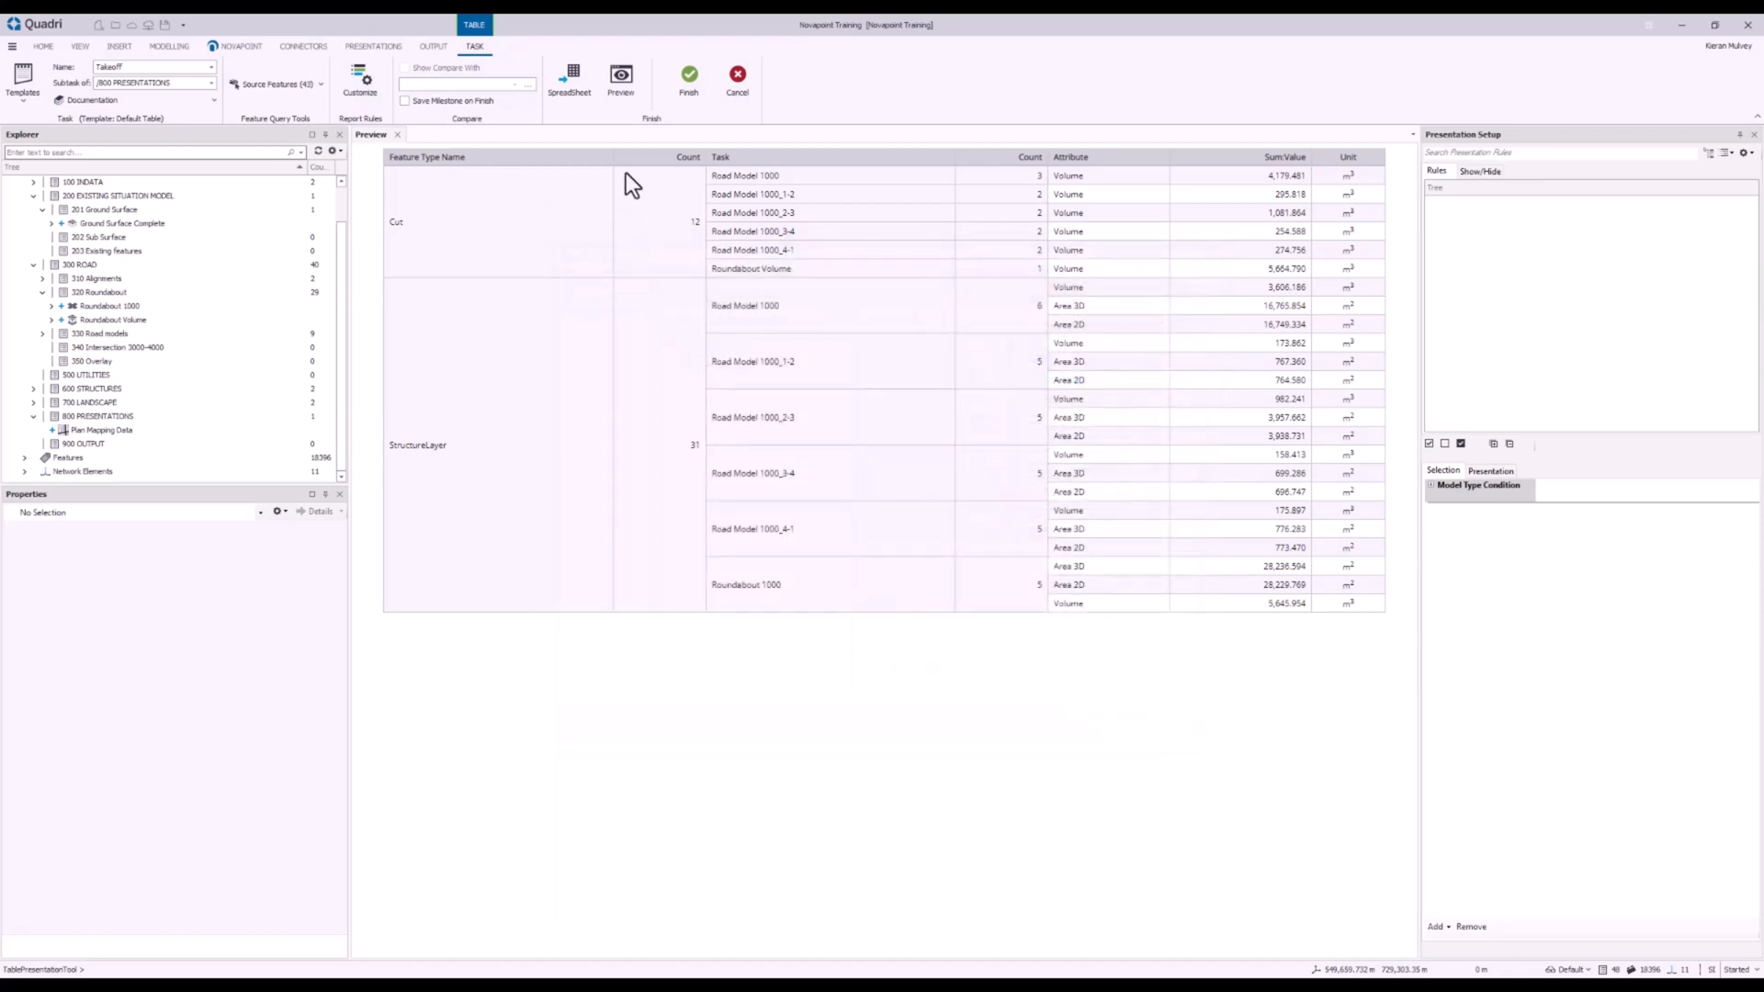
left_click(625, 87)
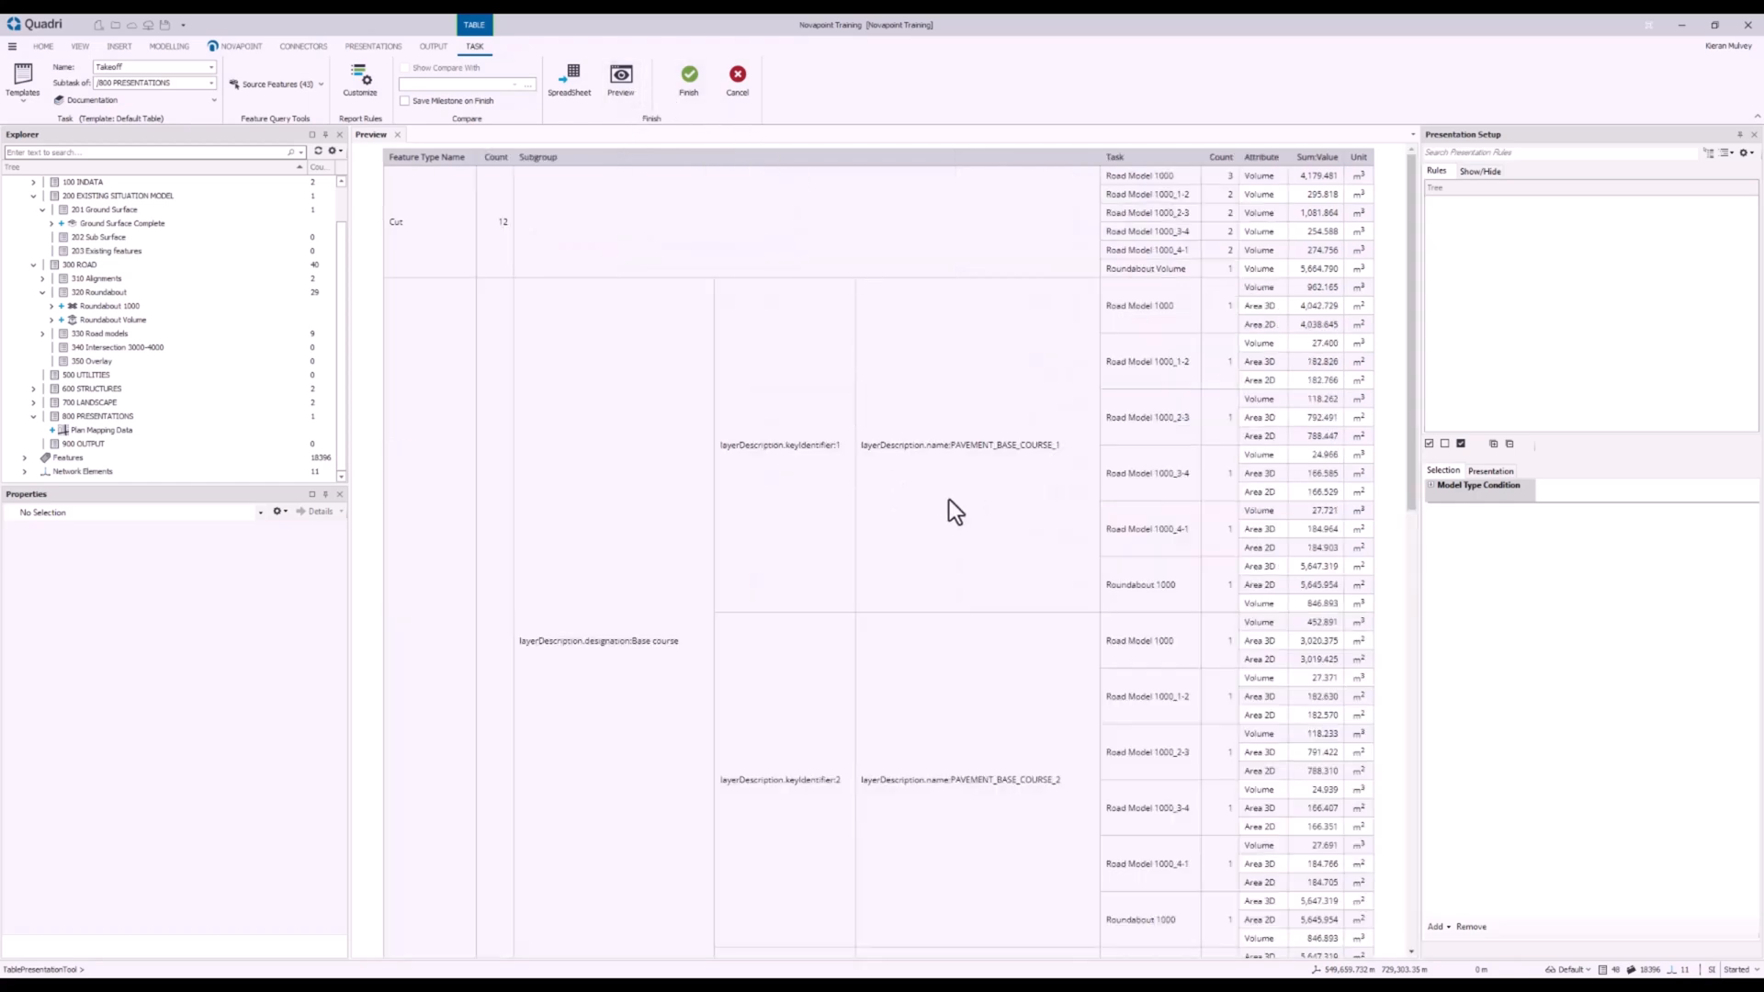
- Examine the previewed structure layer subgroups, checking the pavement layer names and the quantities listed for each road model and roundabout task
left_click_drag(951, 445, 1072, 444)
left_click_drag(950, 779, 1099, 779)
scroll(1036, 709, "down", 5)
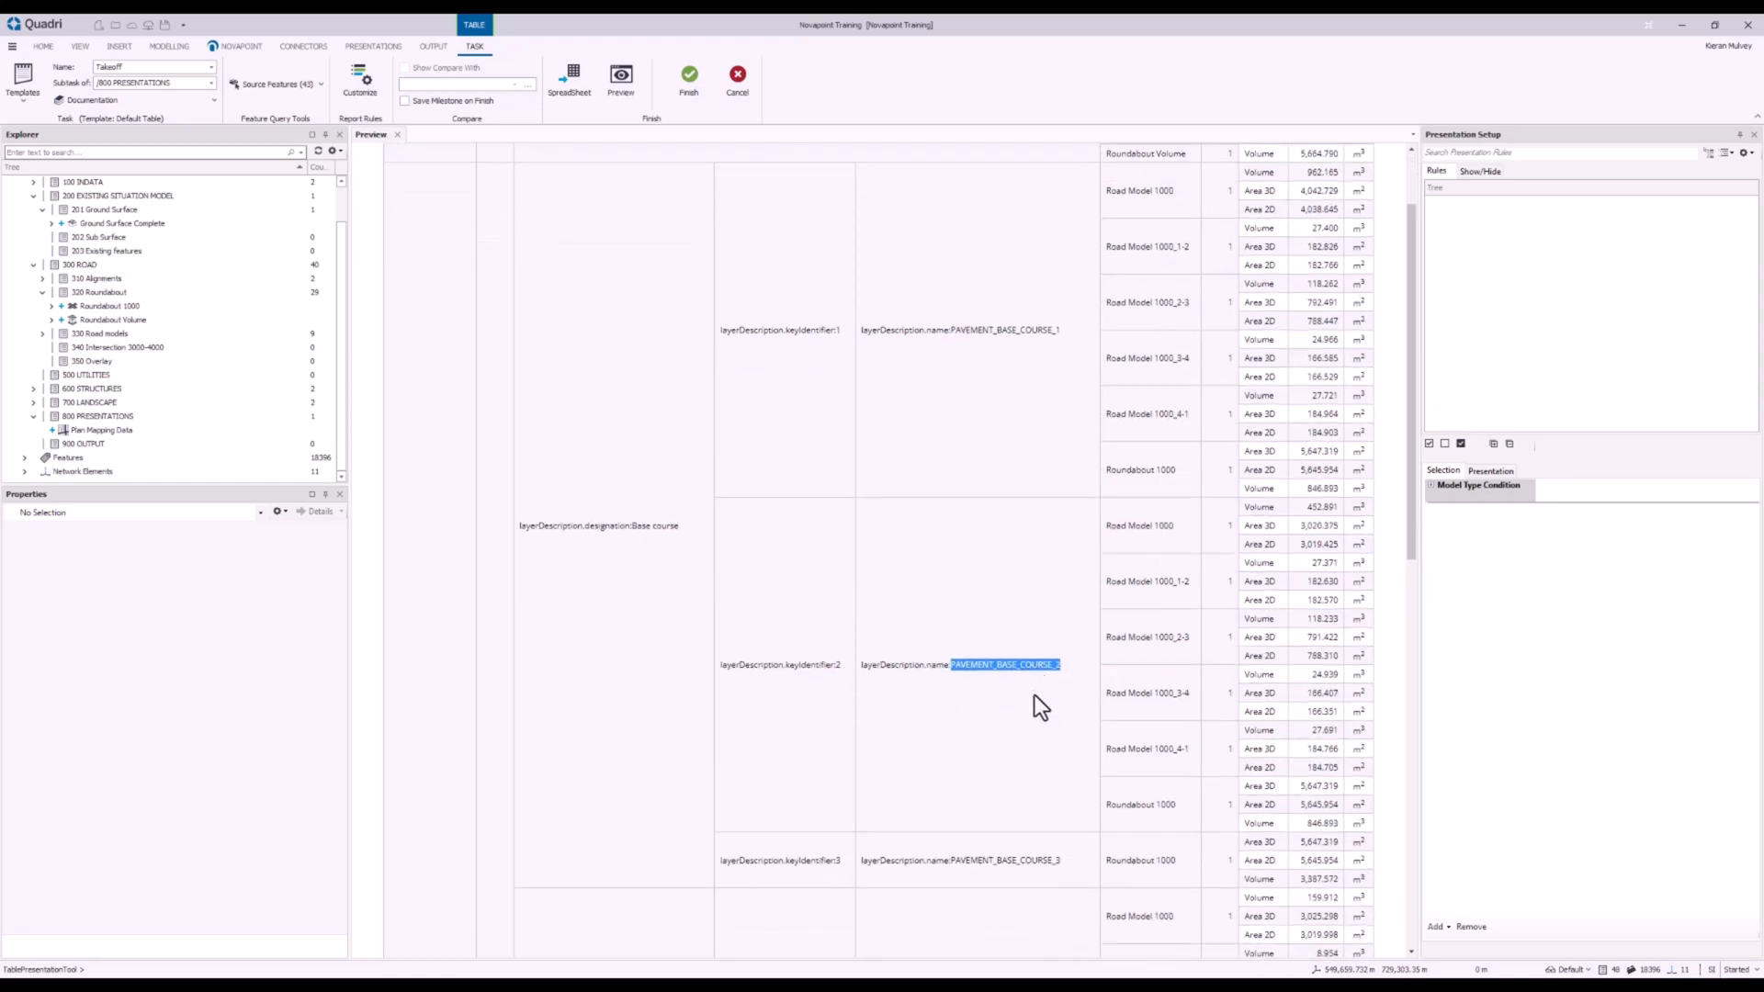
scroll(1027, 648, "down", 10)
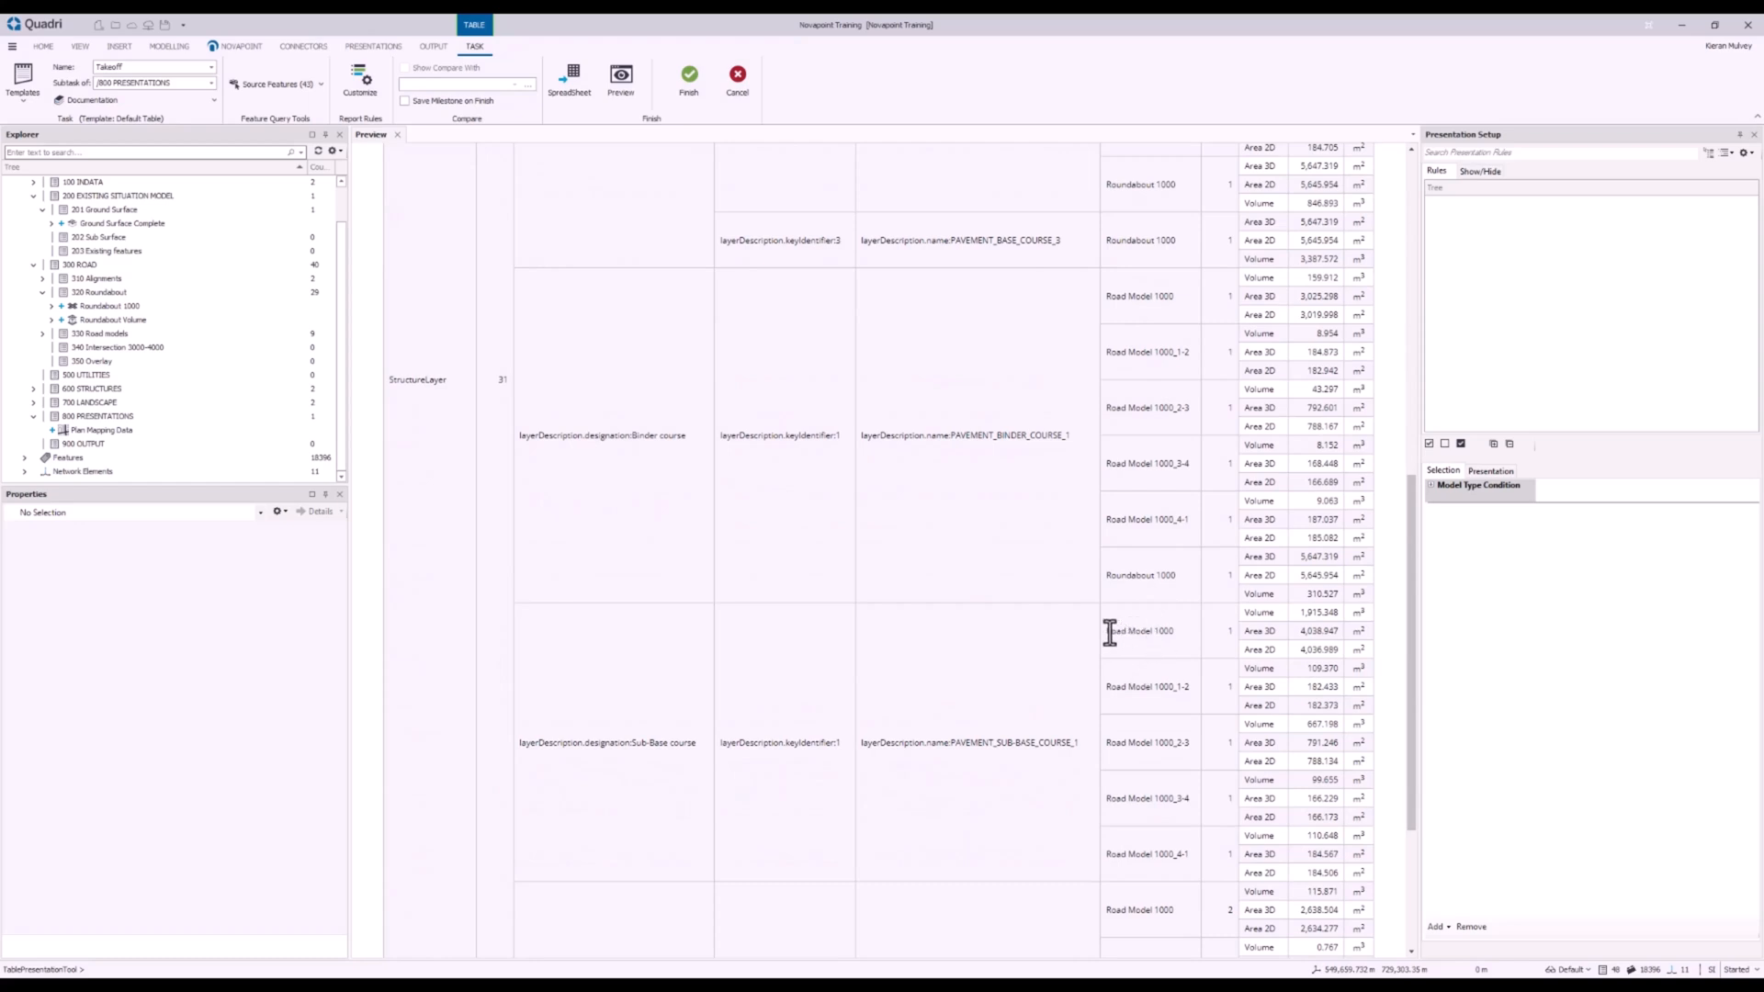
left_click_drag(1106, 631, 1174, 632)
left_click_drag(1112, 687, 1189, 687)
left_click_drag(1110, 742, 1172, 748)
left_click_drag(1116, 799, 1186, 800)
left_click_drag(1112, 631, 1173, 632)
scroll(1156, 668, "down", 5)
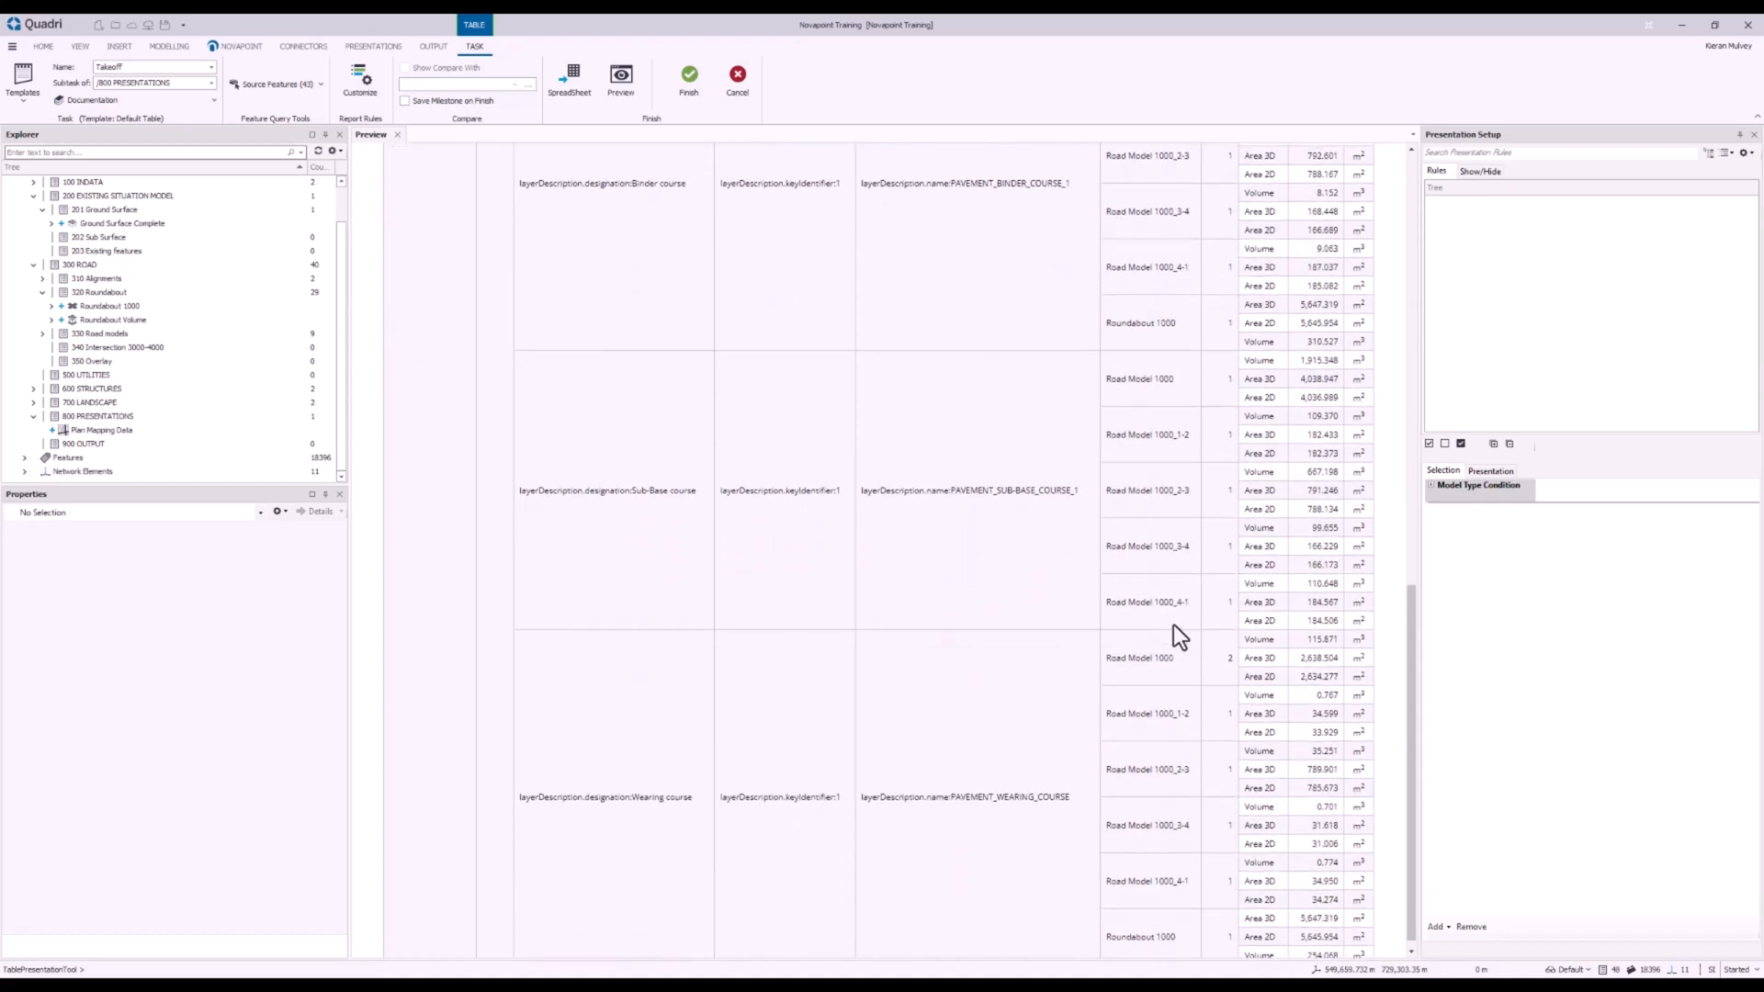
scroll(1165, 698, "up", 5)
scroll(1194, 597, "up", 8)
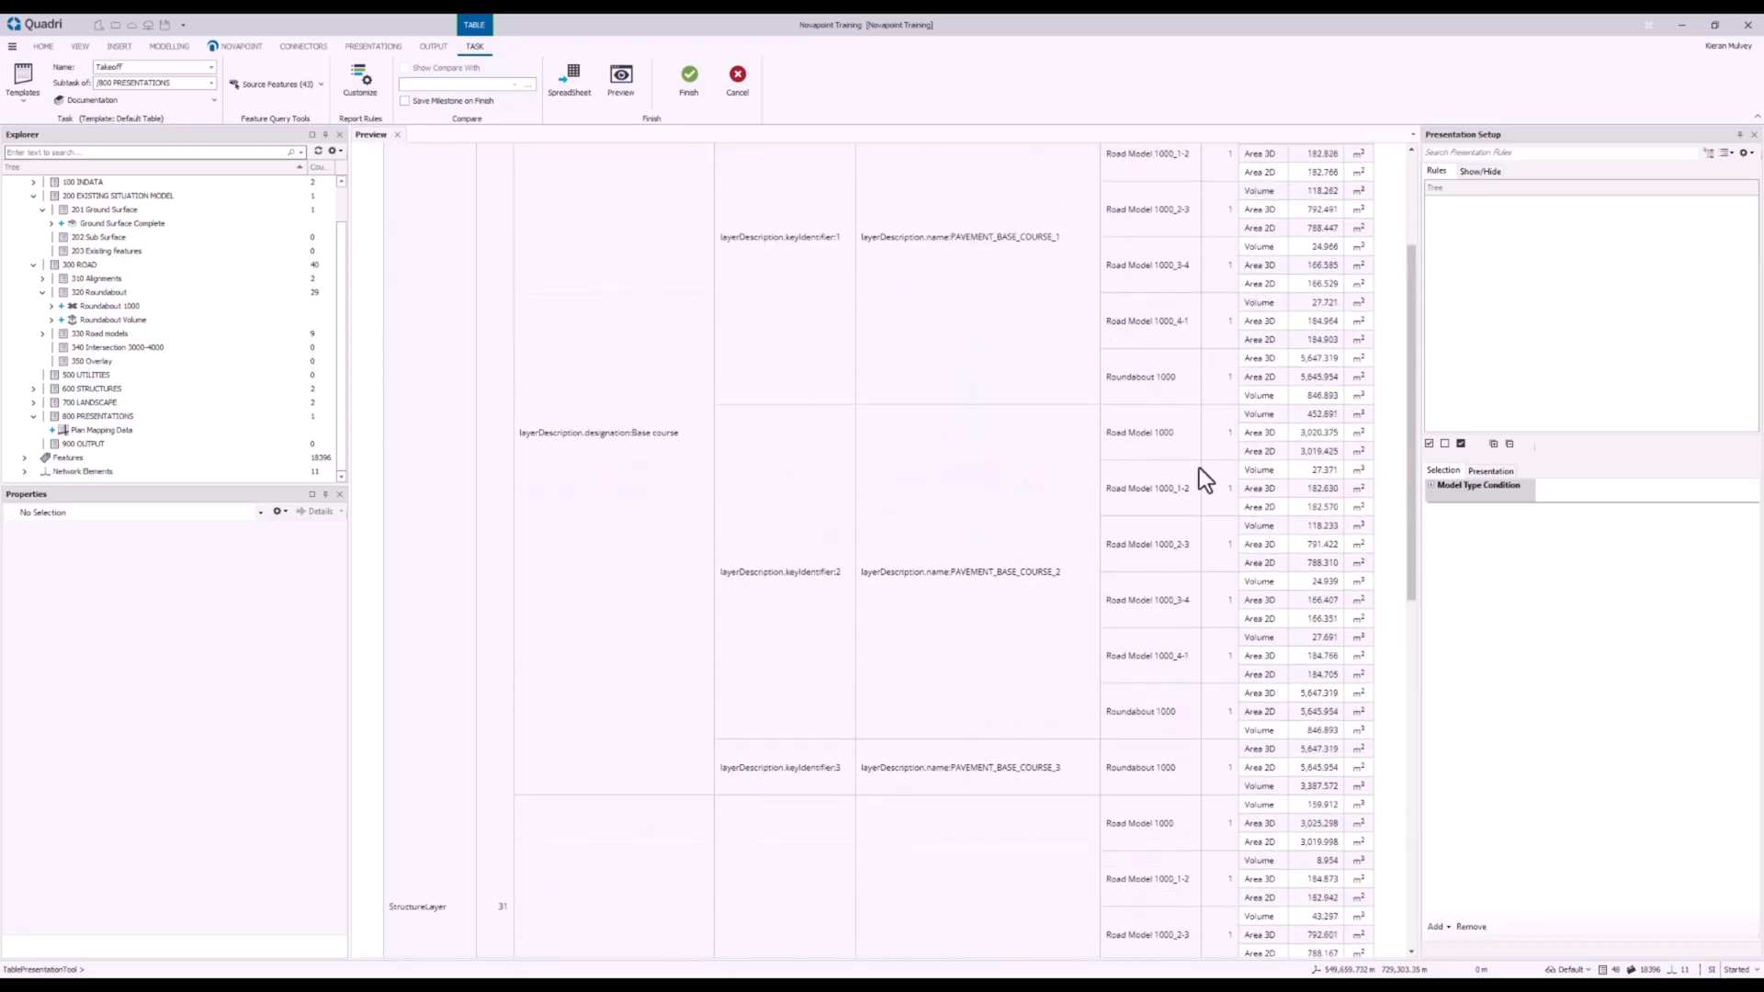
scroll(791, 372, "up", 2)
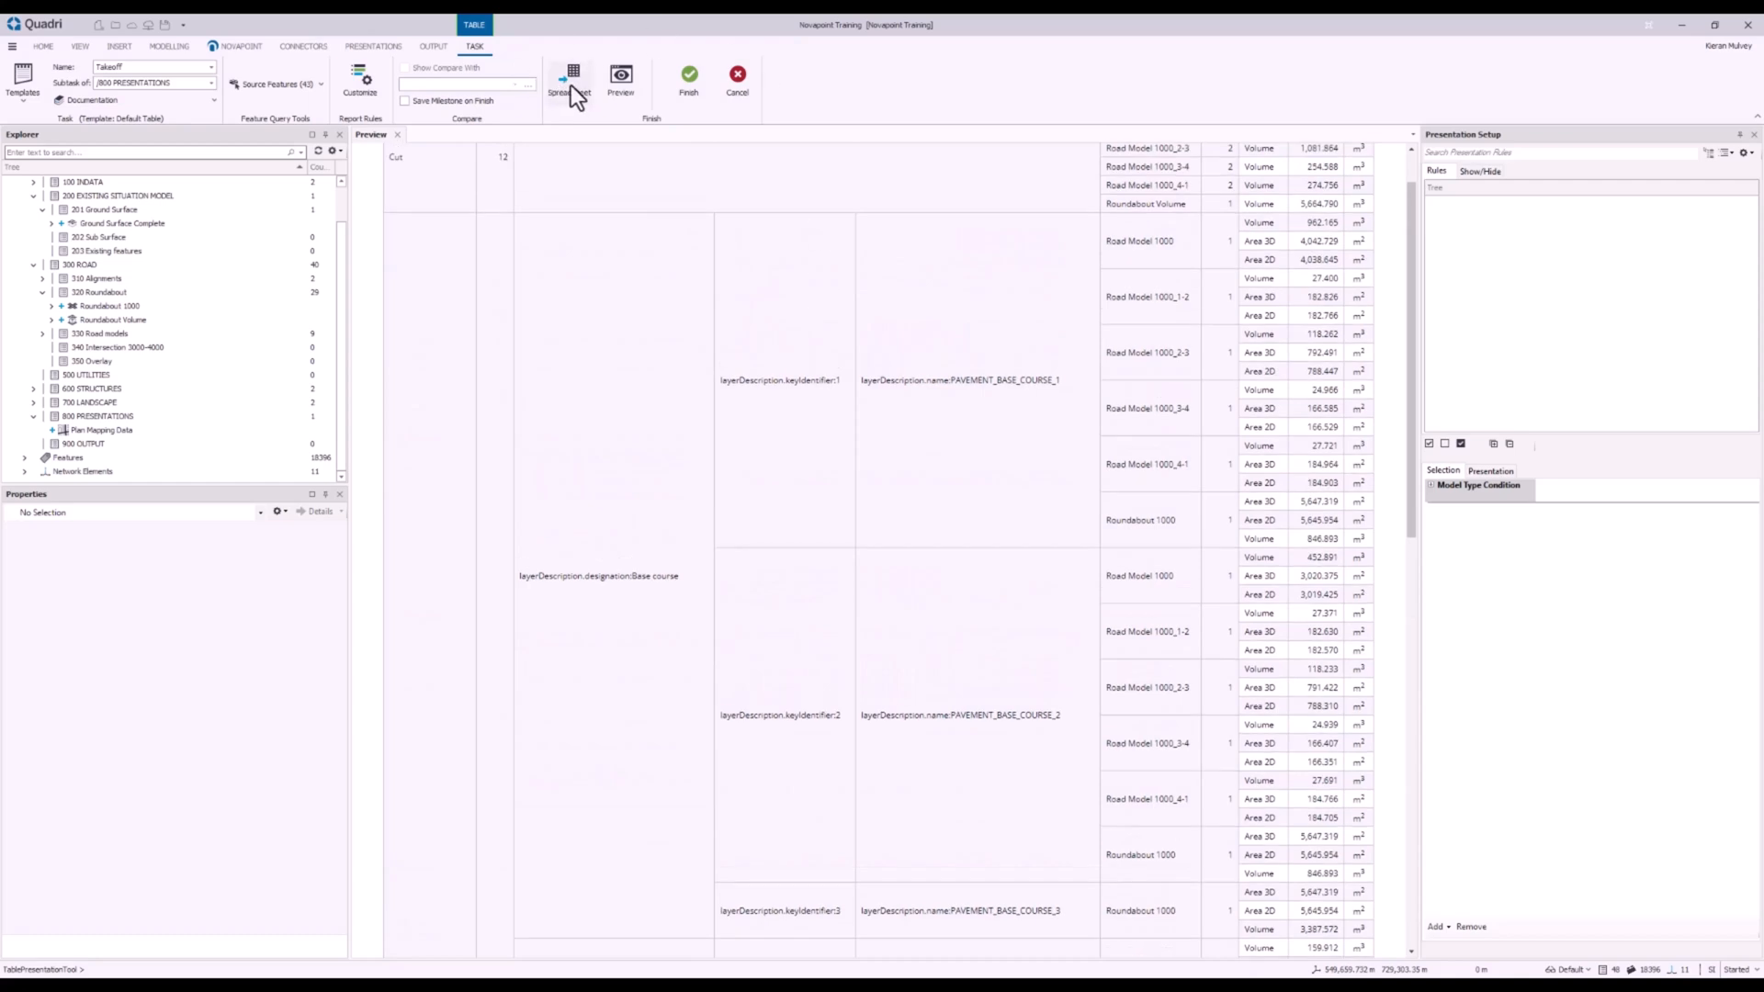
- Export the table to a spreadsheet saved as TableView.xlsx in the Downloads folder
left_click(570, 84)
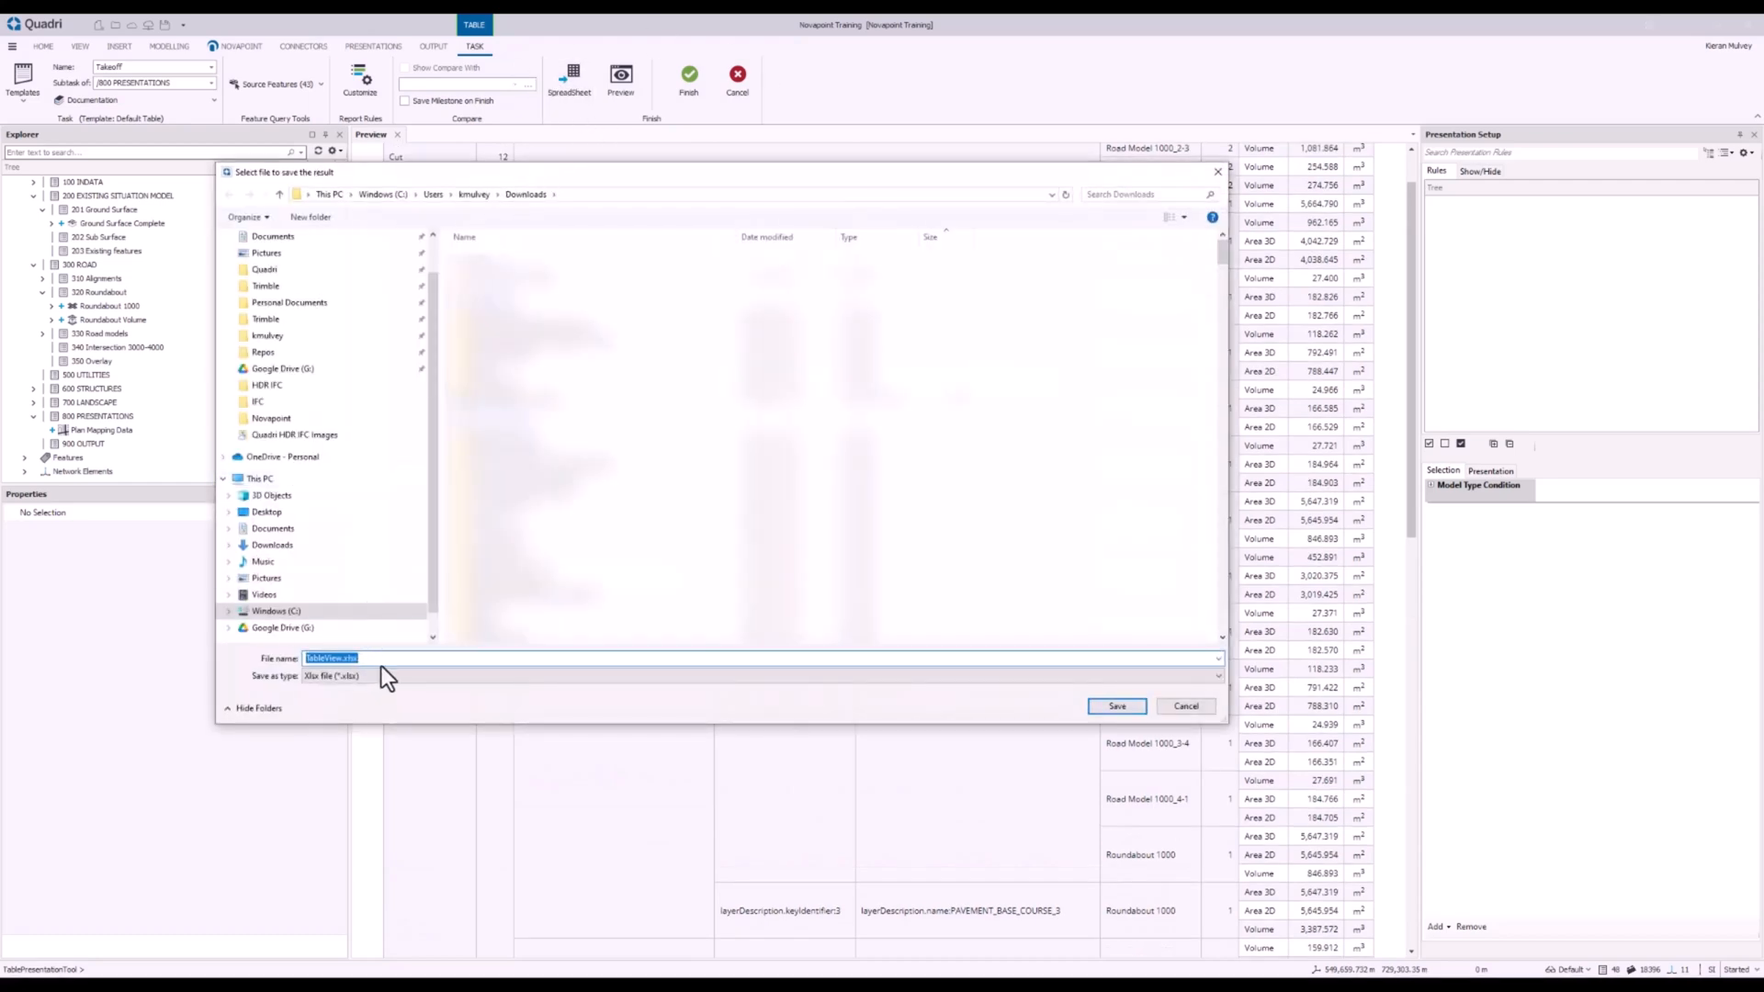
left_click(1110, 705)
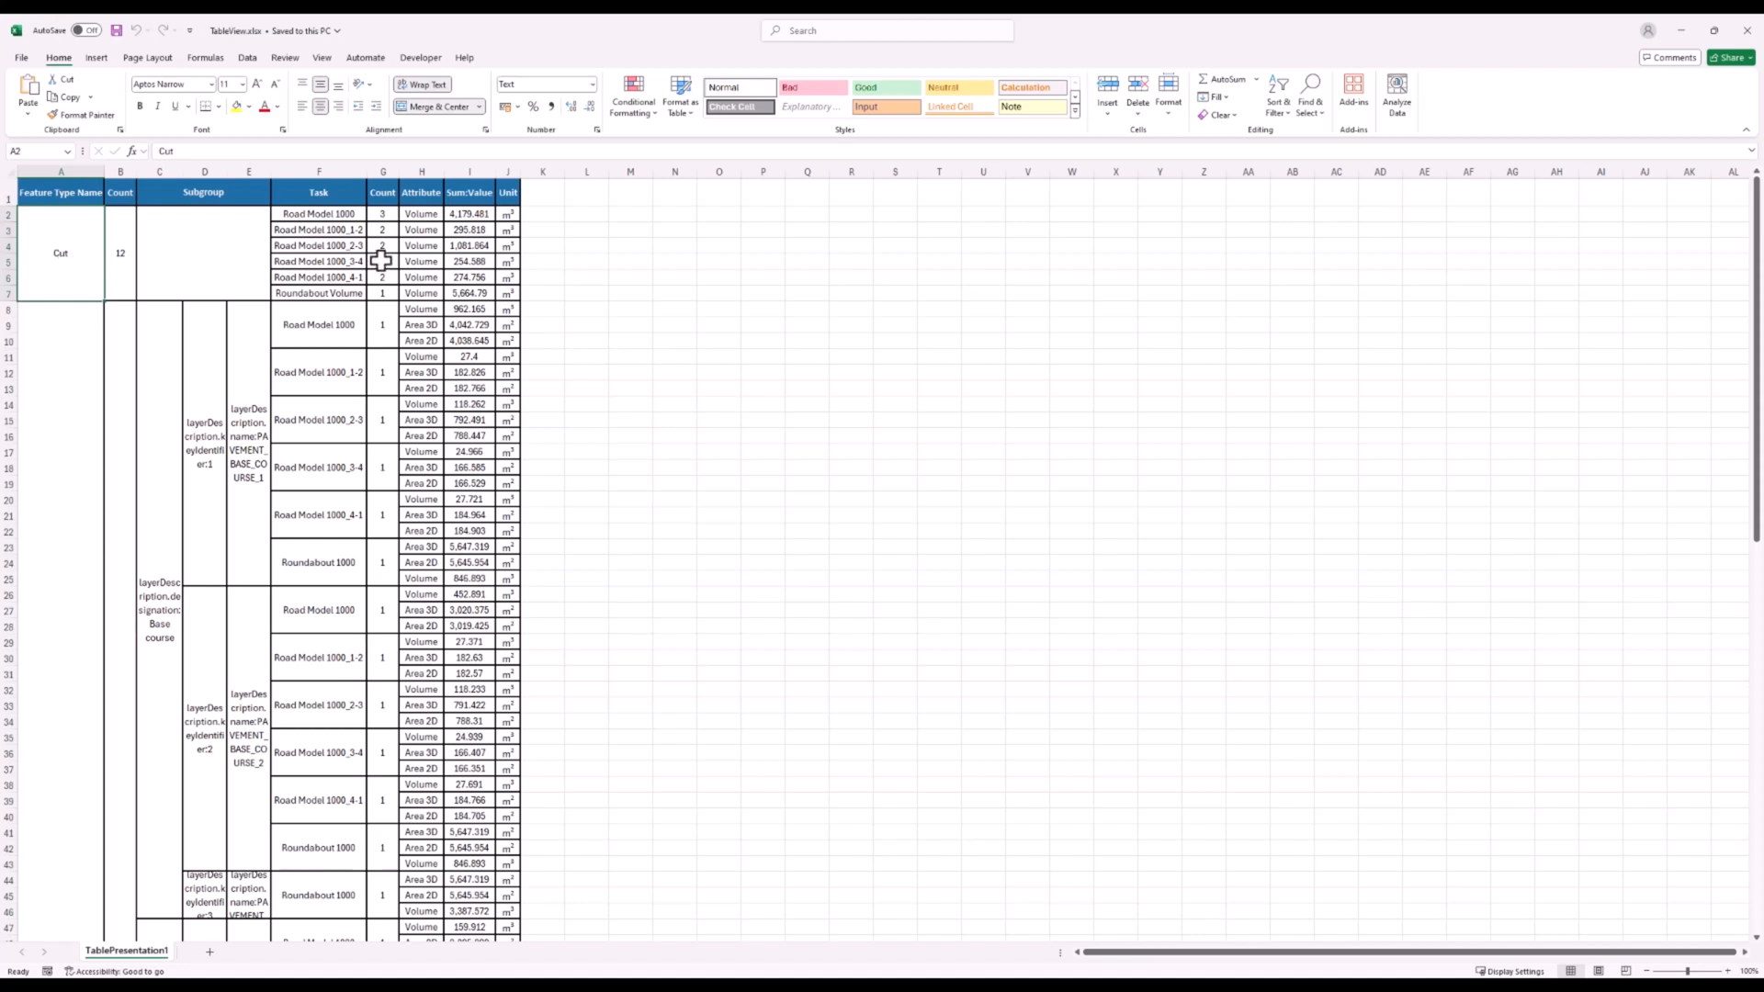
- Review the exported Excel workbook's cut and base course rows by task, including the volume and area attributes, and return to Quadri
left_click(318, 214)
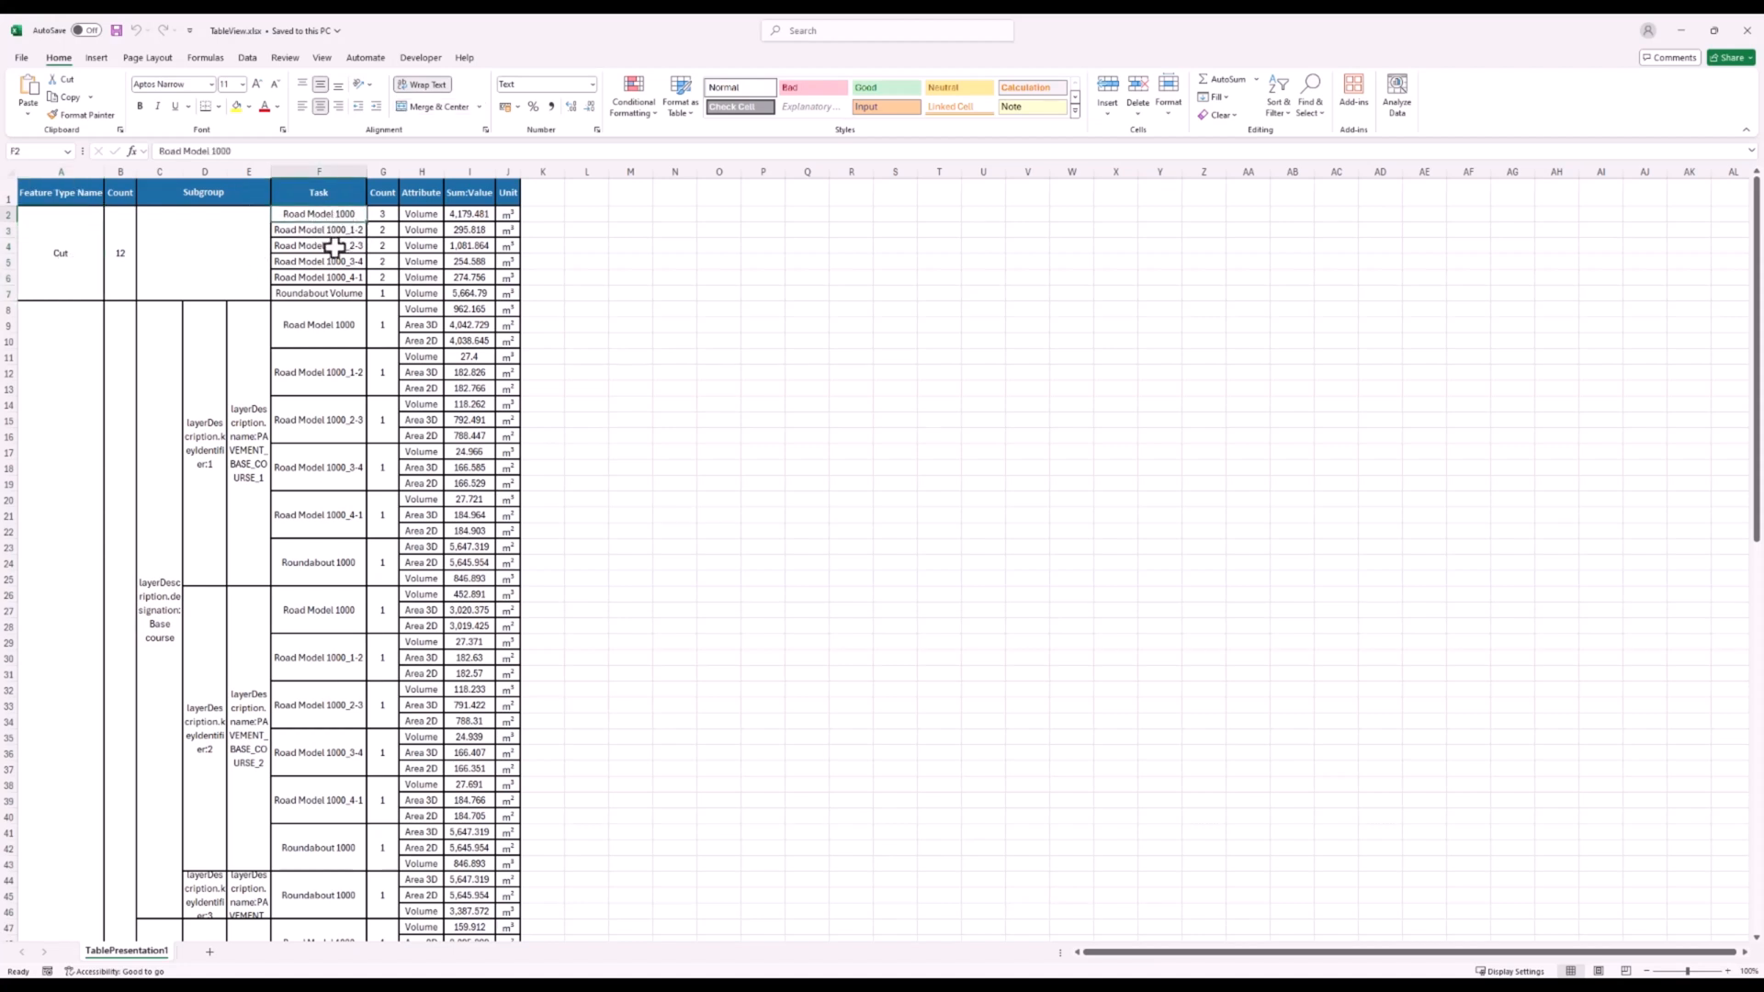
left_click_drag(329, 230, 343, 276)
left_click(361, 294)
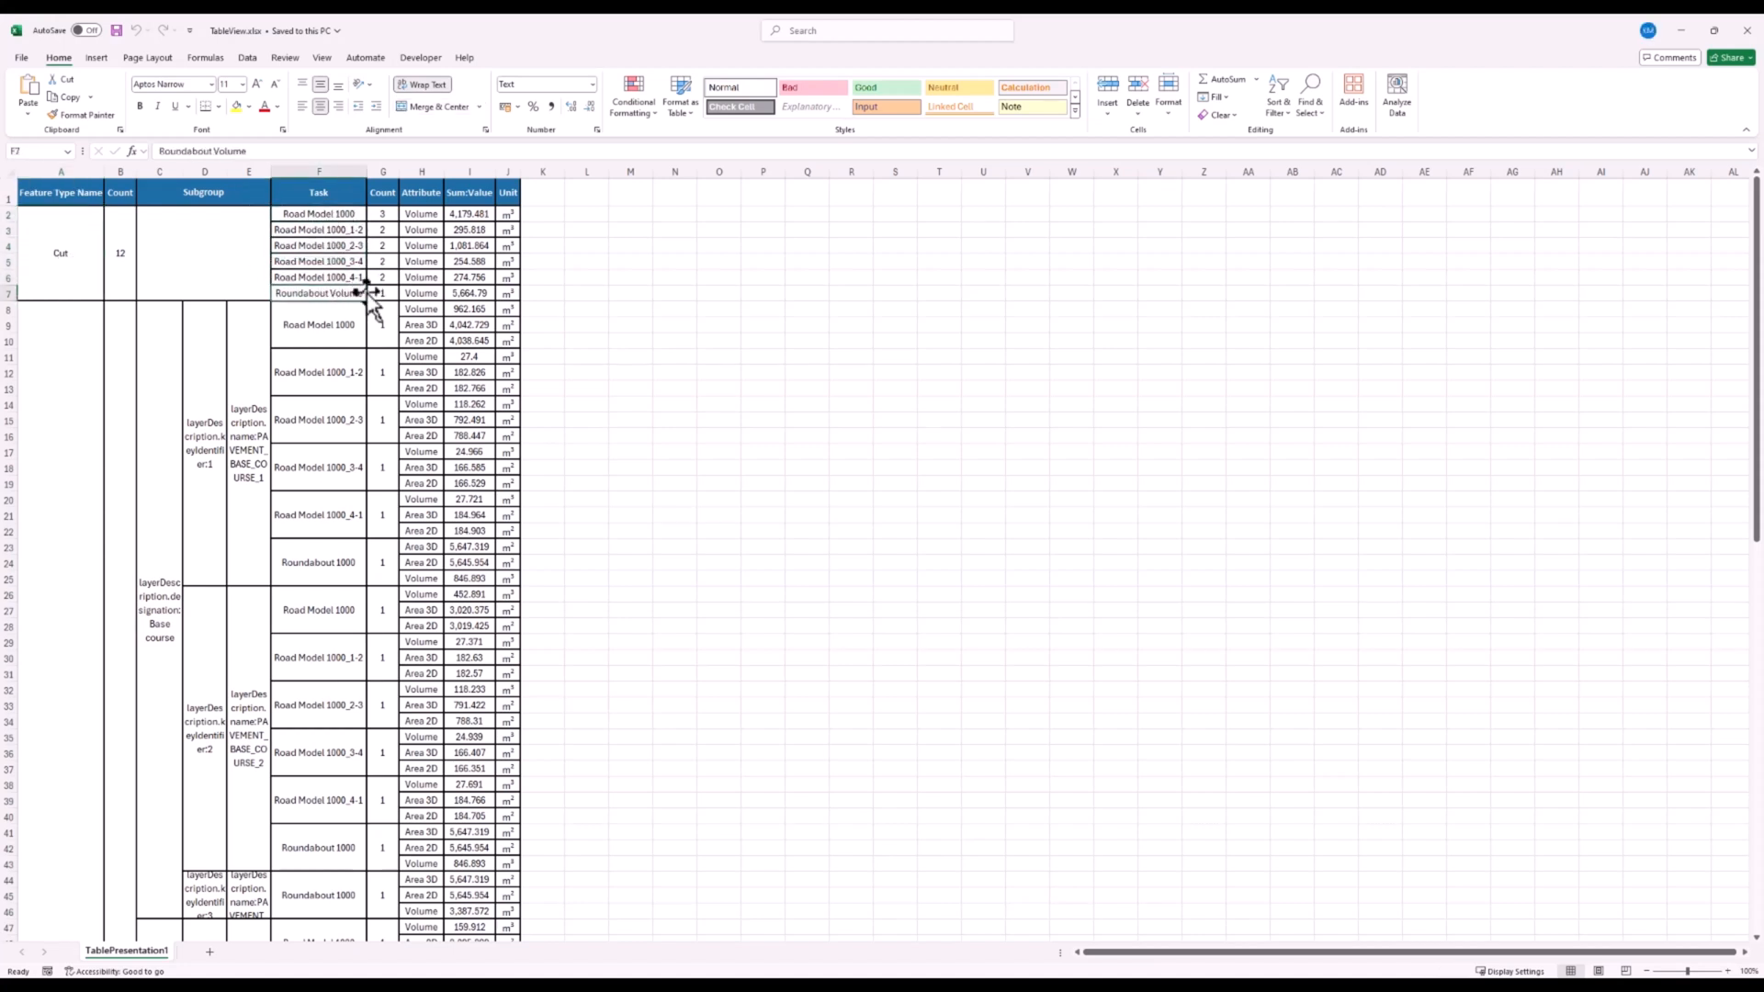
scroll(266, 309, "down", 1)
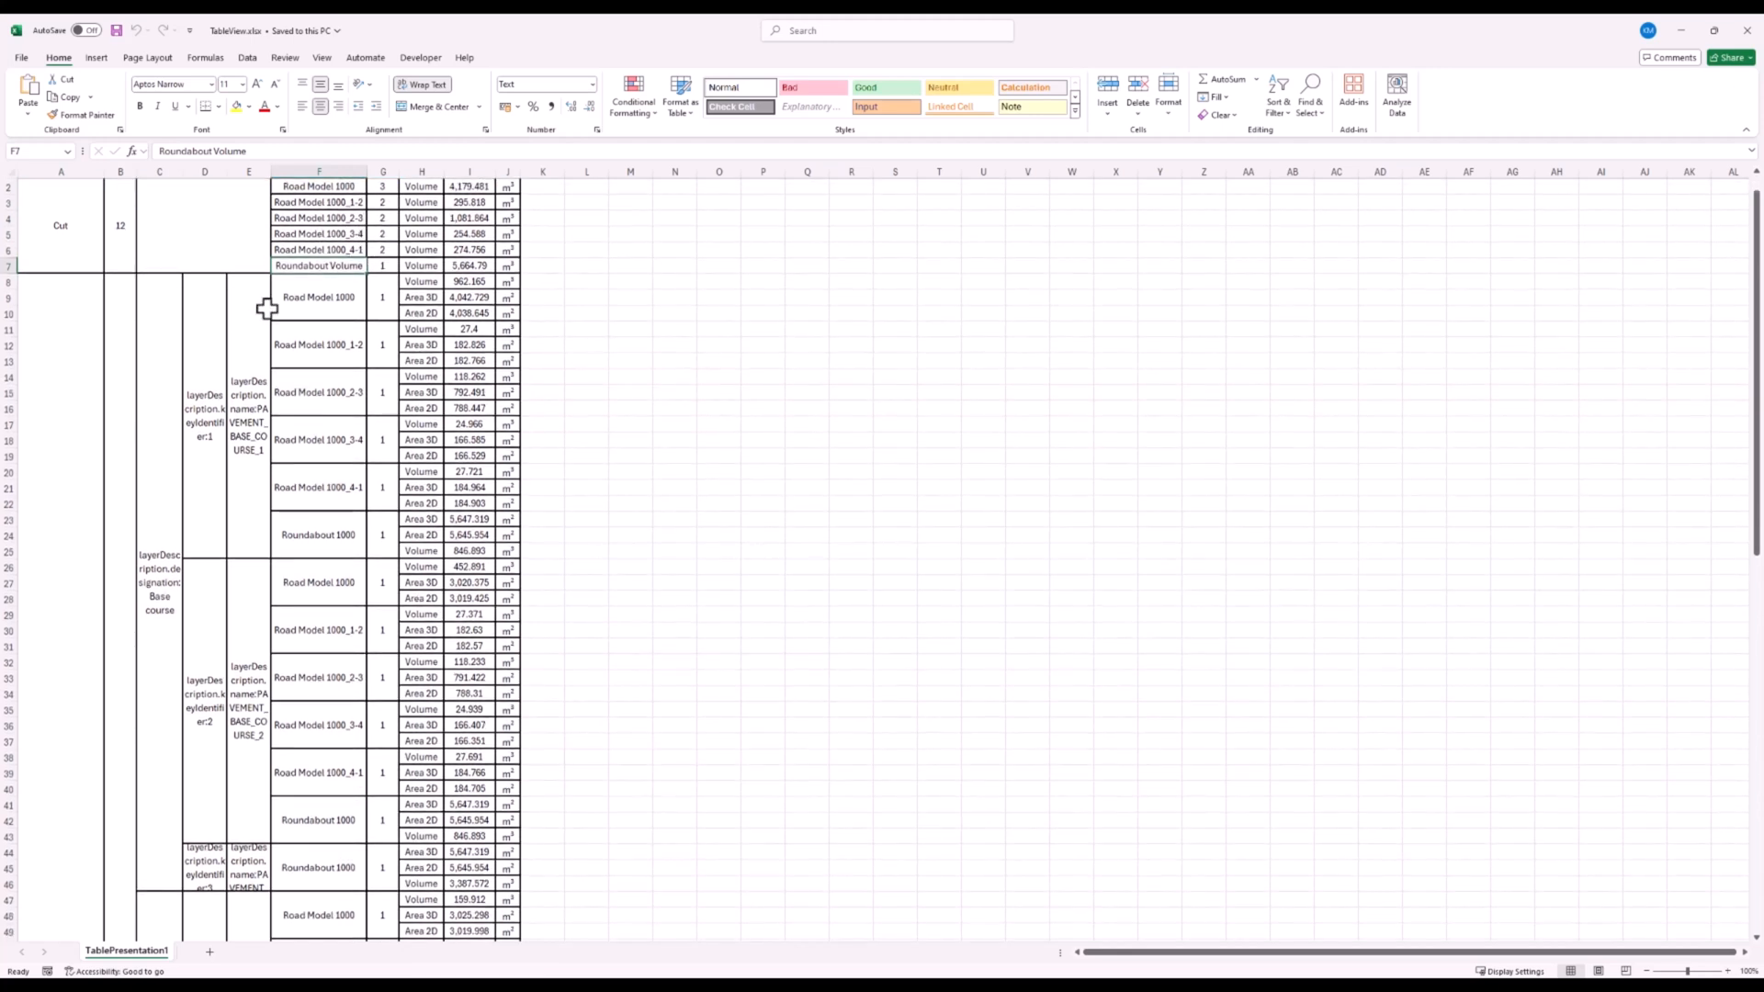
left_click(60, 357)
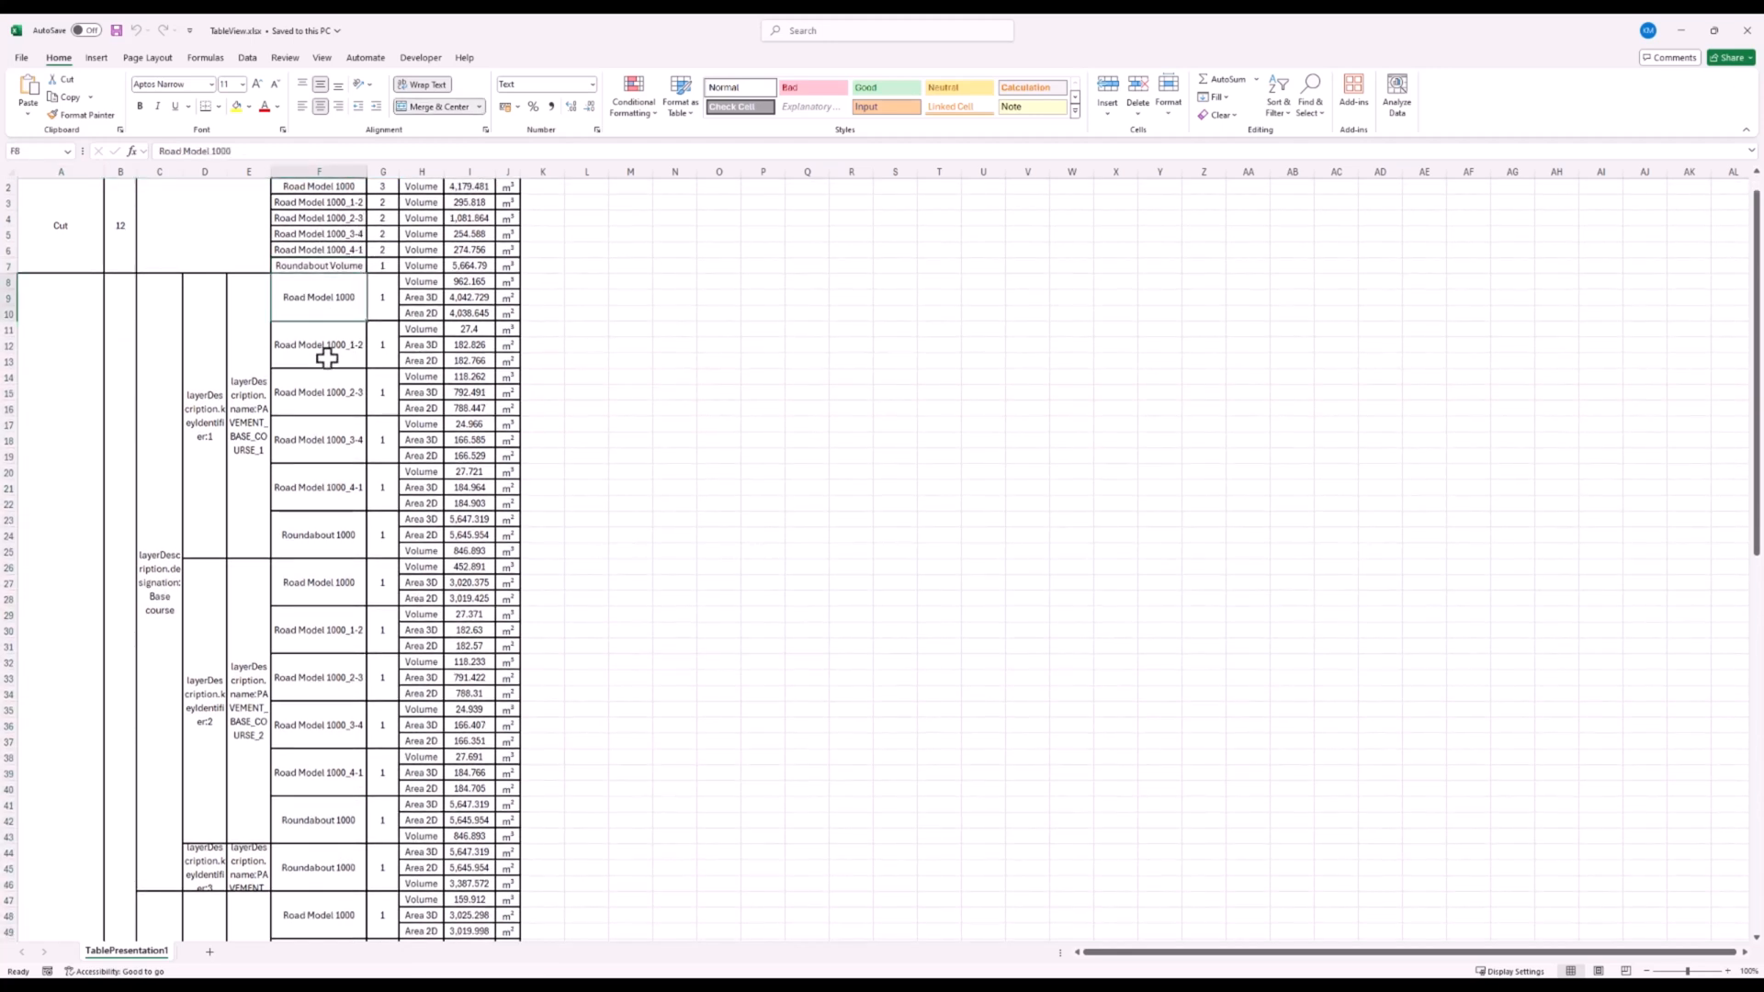
left_click(342, 405)
left_click(324, 447)
left_click(331, 503)
left_click(323, 539)
scroll(419, 511, "up", 1)
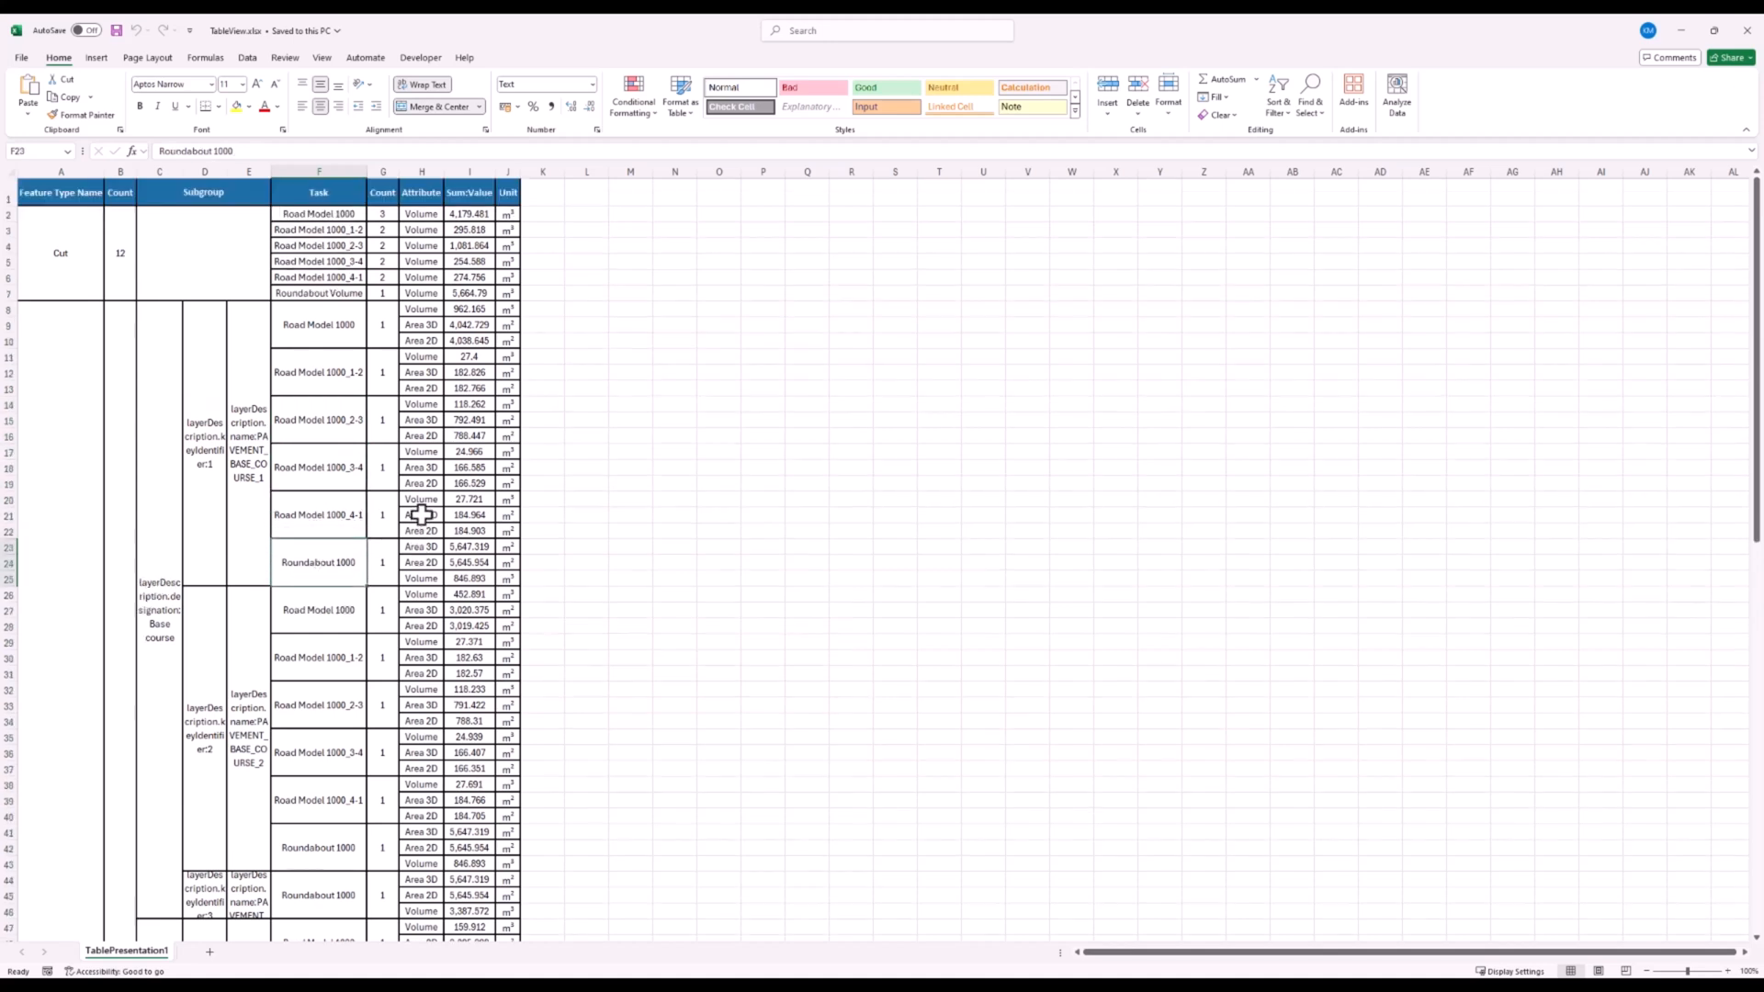
left_click(424, 313)
left_click(426, 328)
left_click(429, 341)
left_click(424, 327)
left_click(425, 341)
left_click(425, 327)
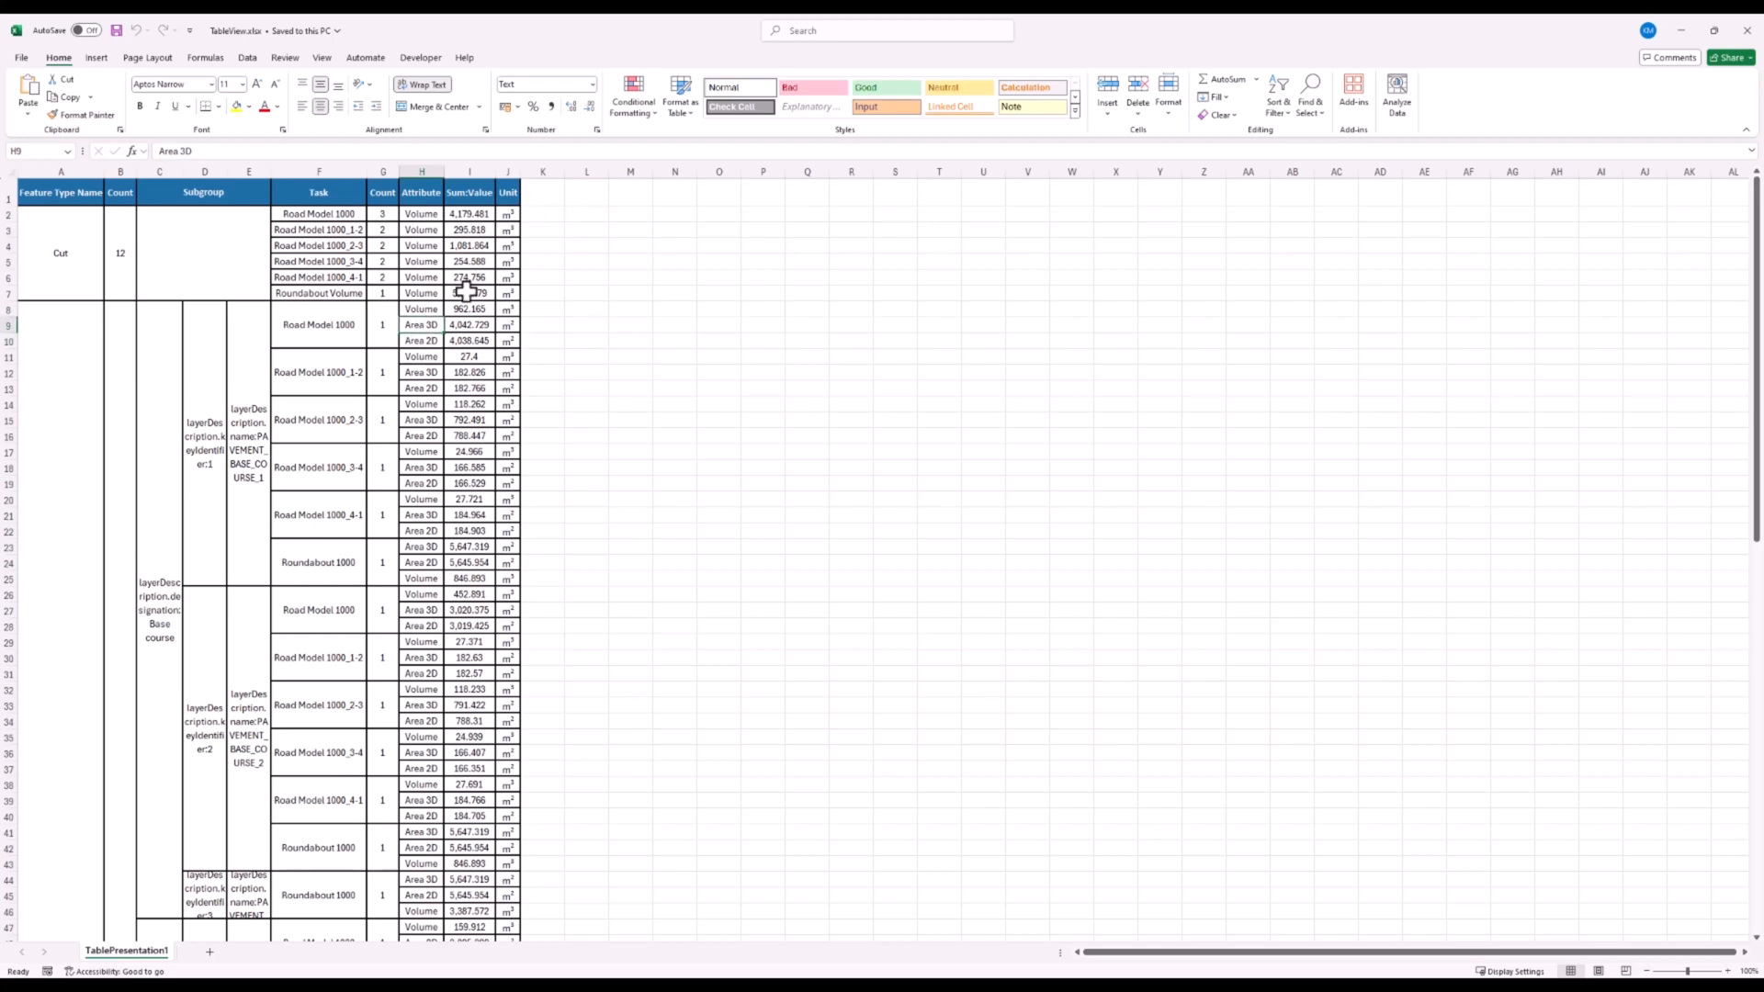
left_click_drag(664, 47, 630, 200)
left_click(685, 20)
- Exclude Area2D and Area3D from the StructureLayer quantities, preview the volume-only table and finish the Takeoff presentation
left_click(363, 83)
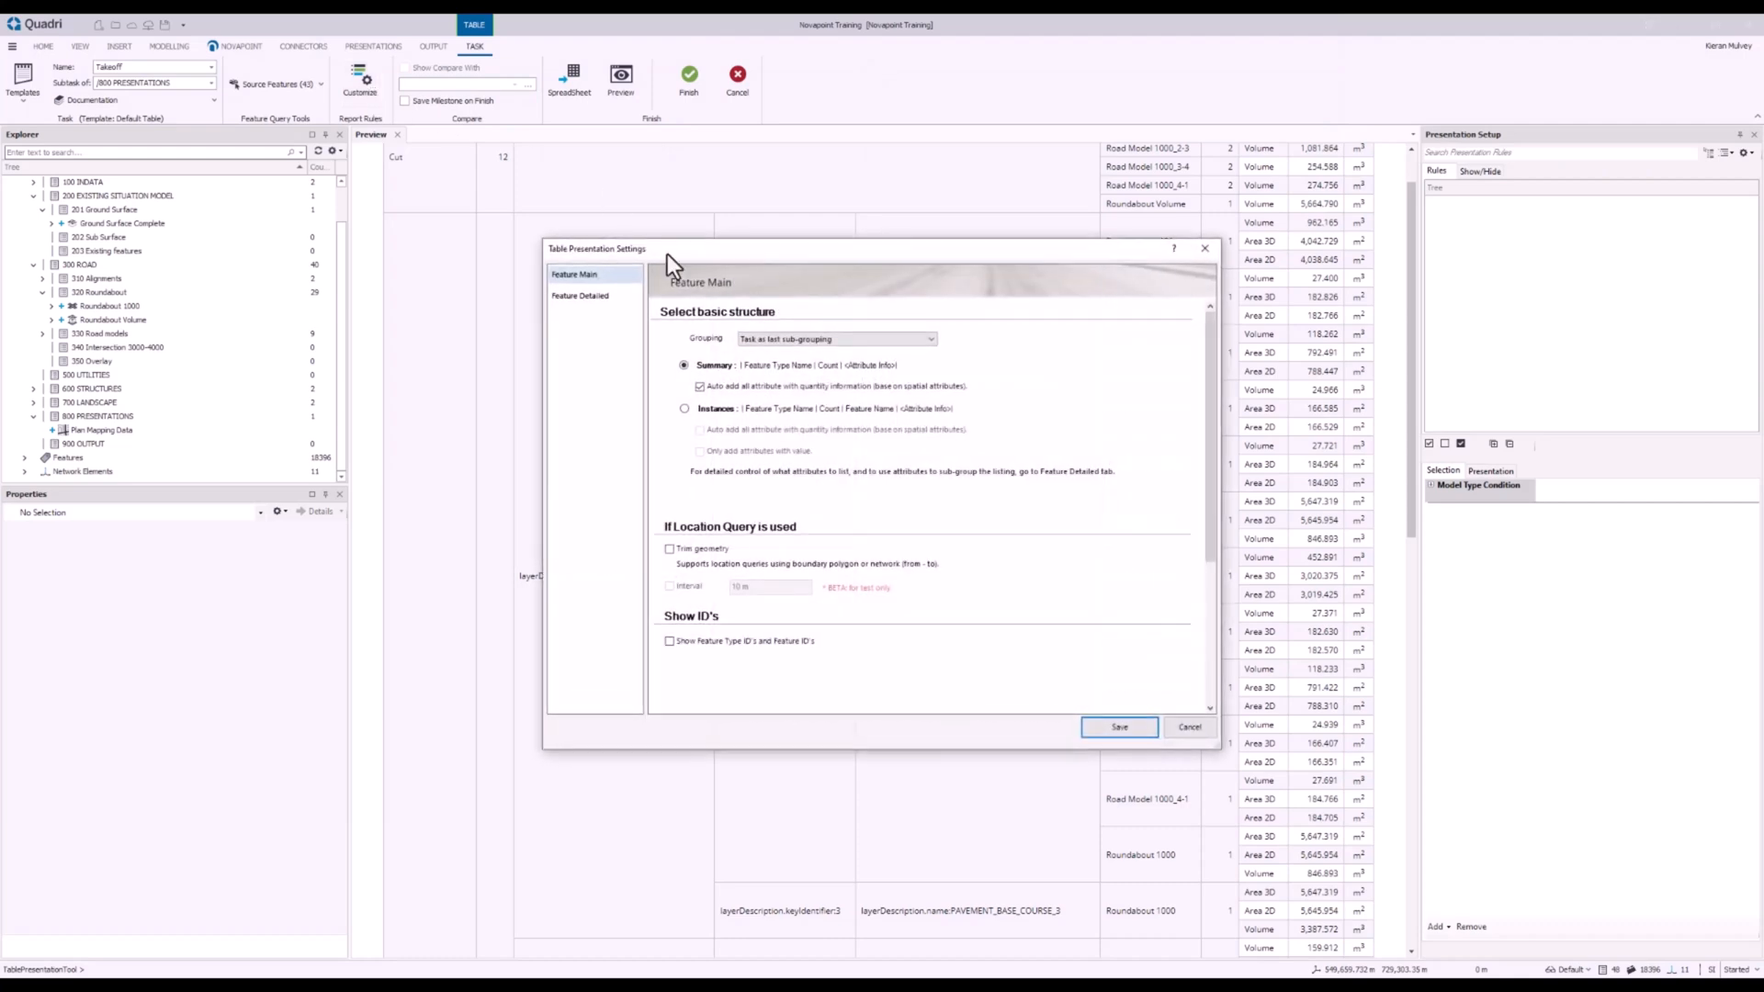
left_click(588, 296)
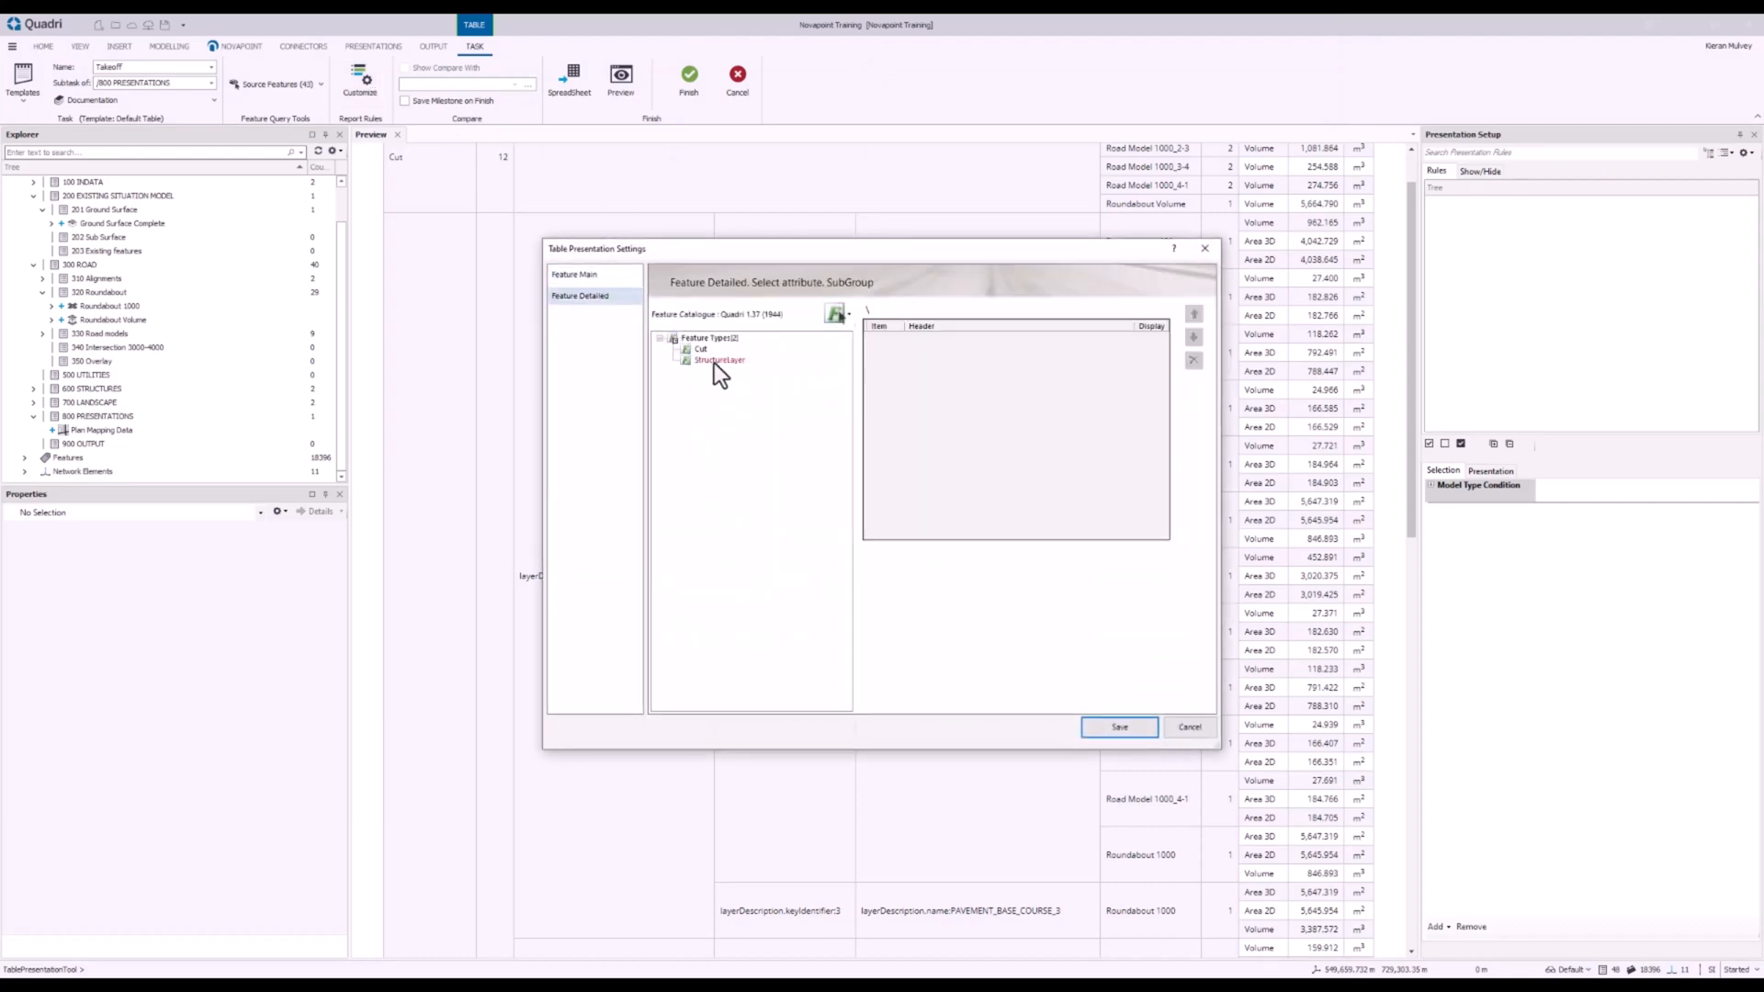
left_click(715, 361)
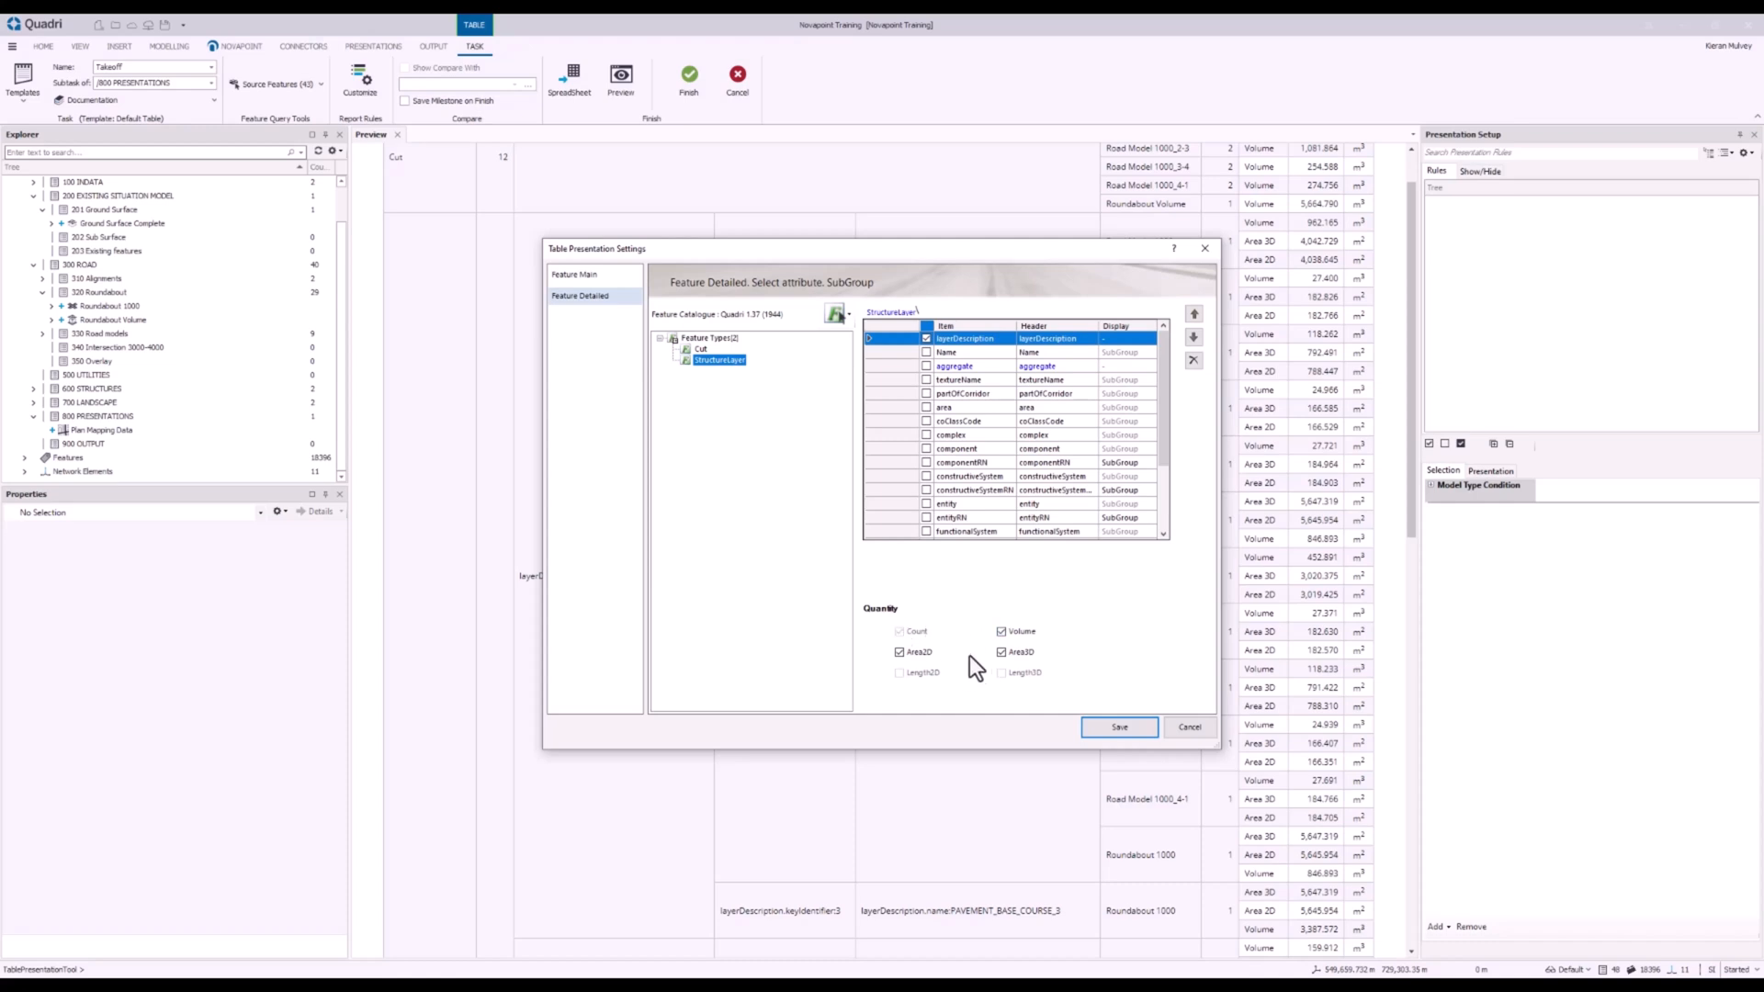
left_click(900, 652)
left_click(1148, 722)
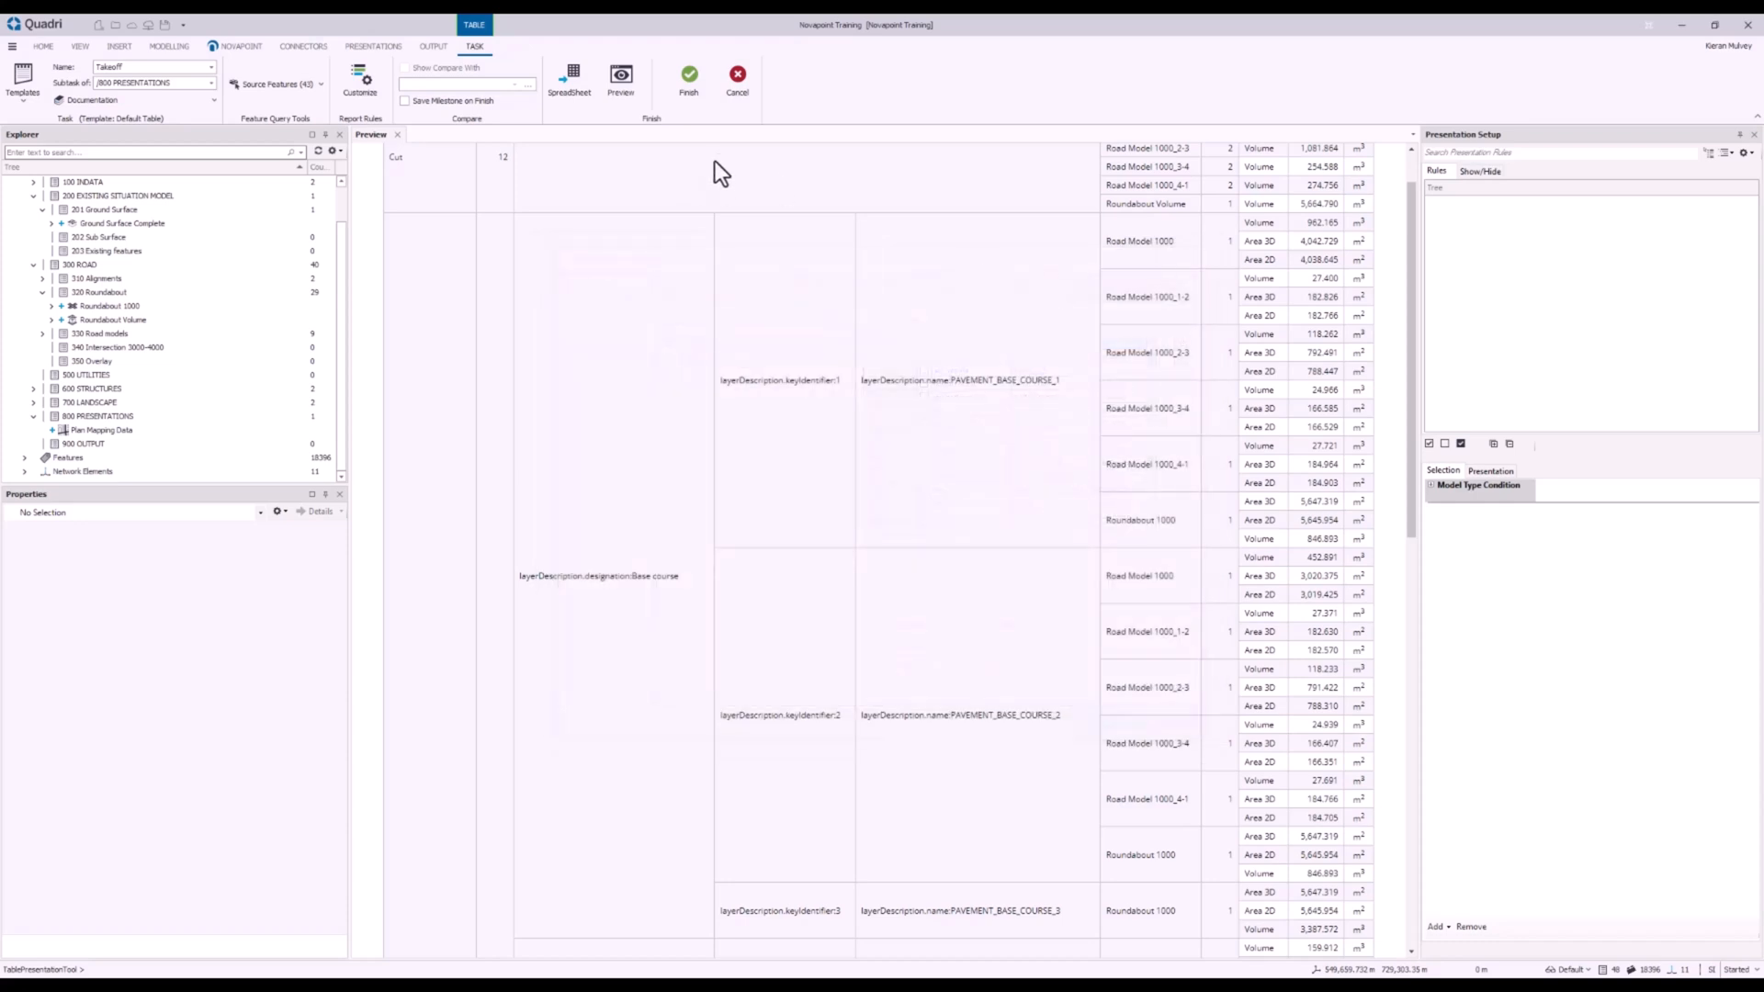
left_click(634, 86)
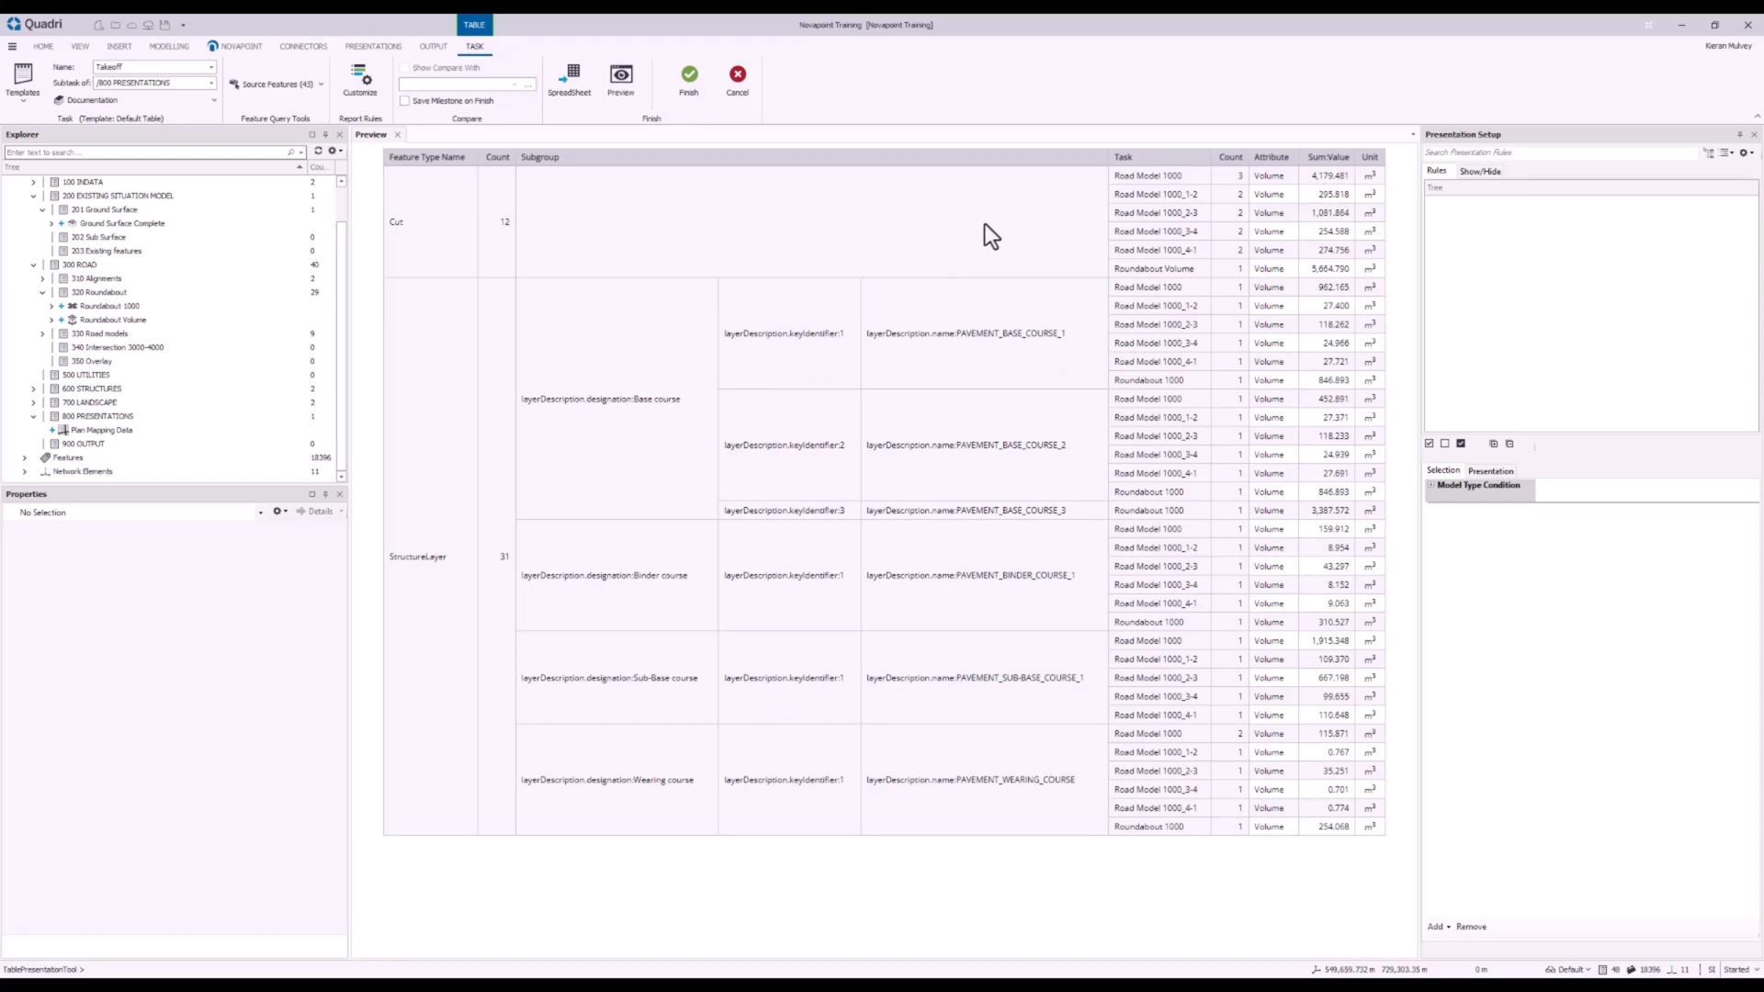
left_click(689, 78)
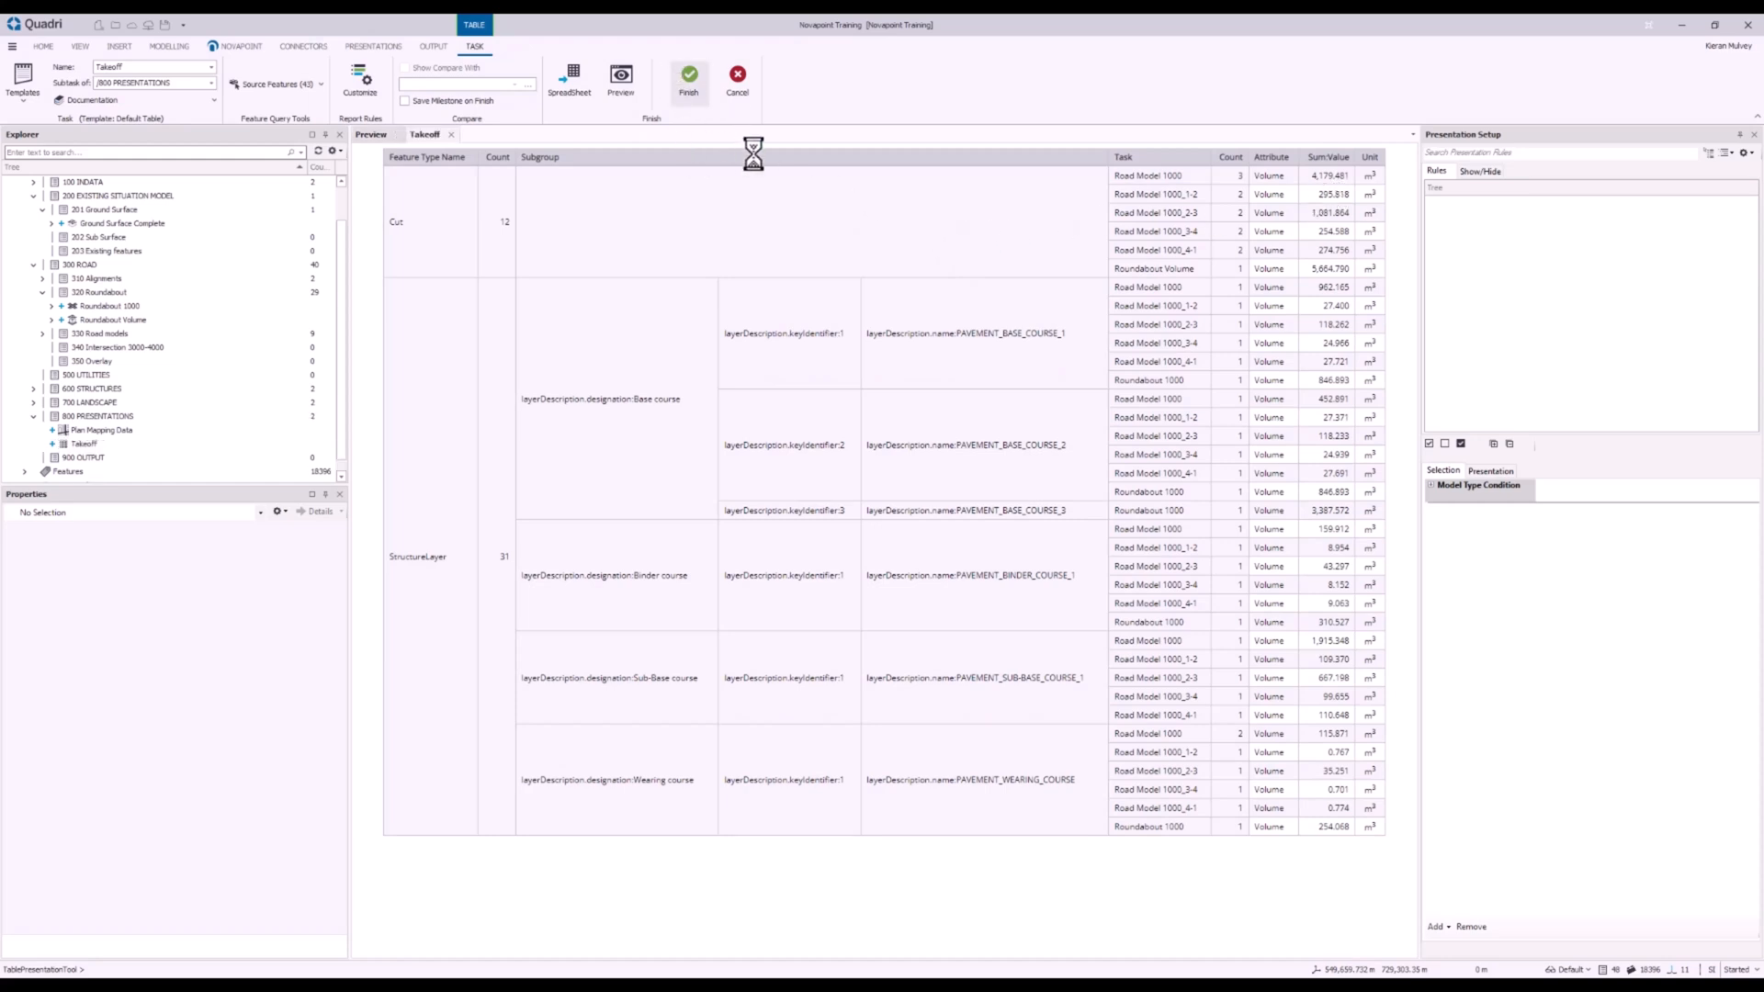